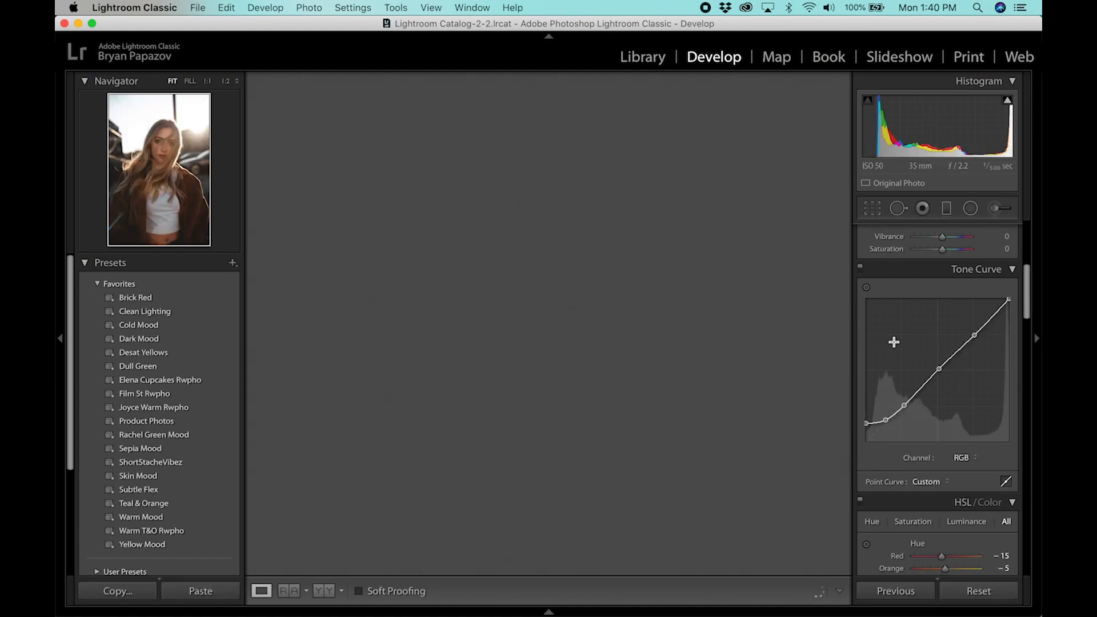
Straighten the portrait with a crop angle of 0.81 and apply the crop
scroll(918, 335, up, 5)
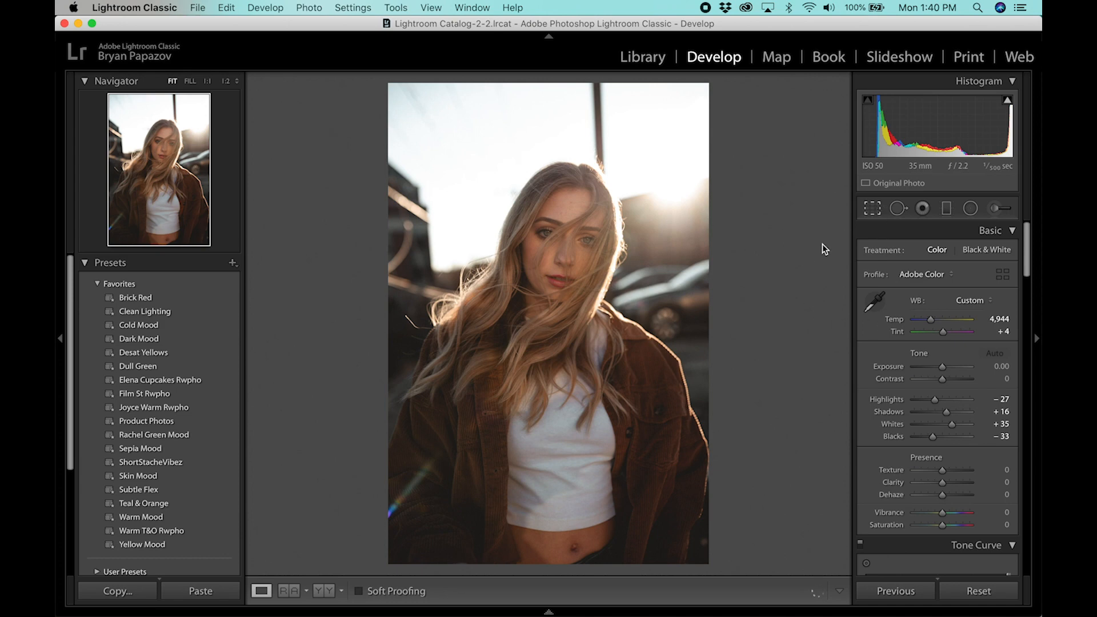
key(r)
drag(822, 245, 826, 248)
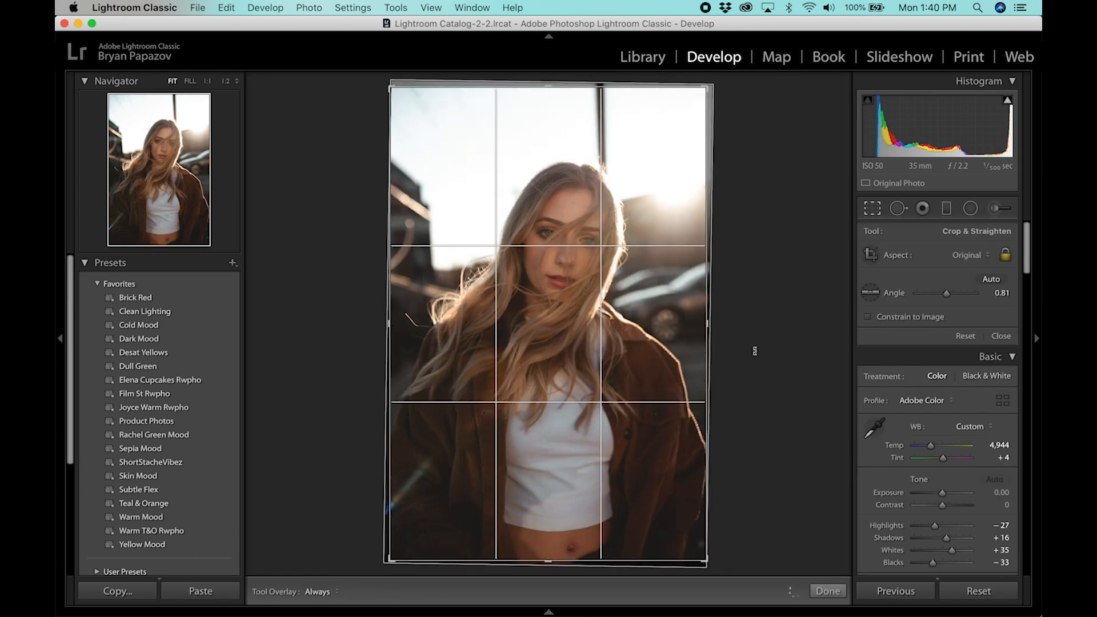
click(828, 591)
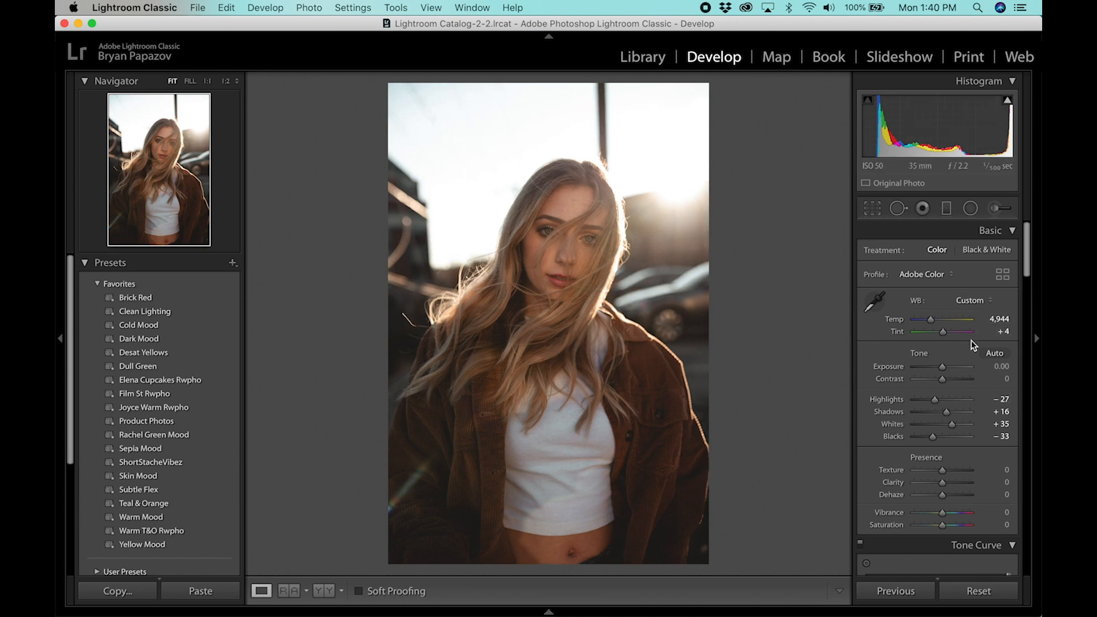
Fine-tune the two darkest points of the RGB tone curve to slightly lift the blacks and deep shadows
scroll(971, 341, down, 5)
scroll(966, 337, down, 2)
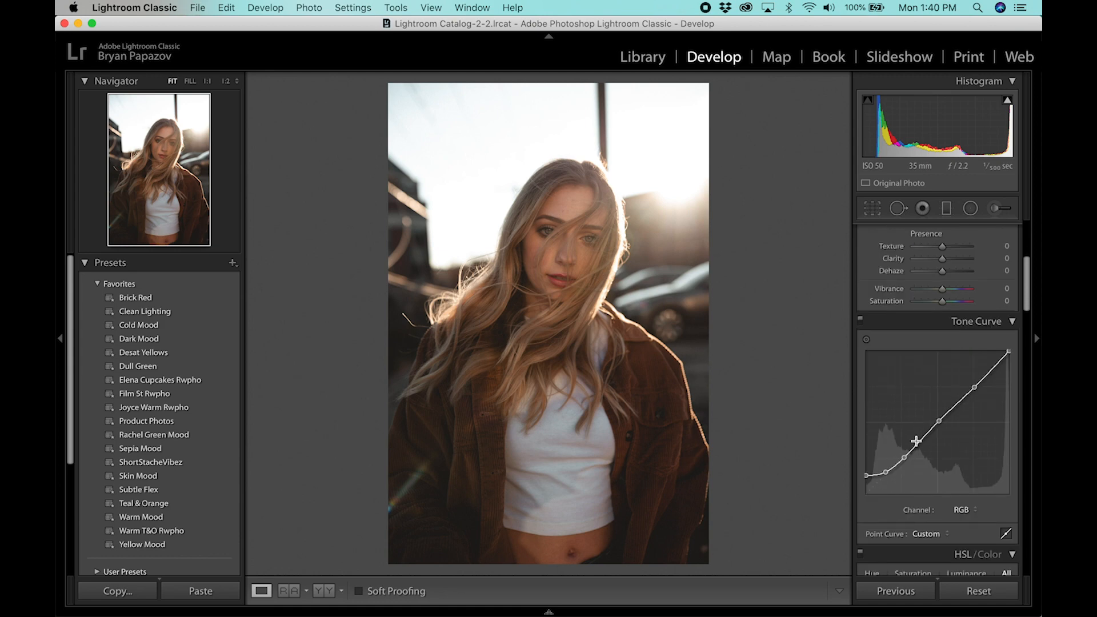
drag(867, 476, 866, 473)
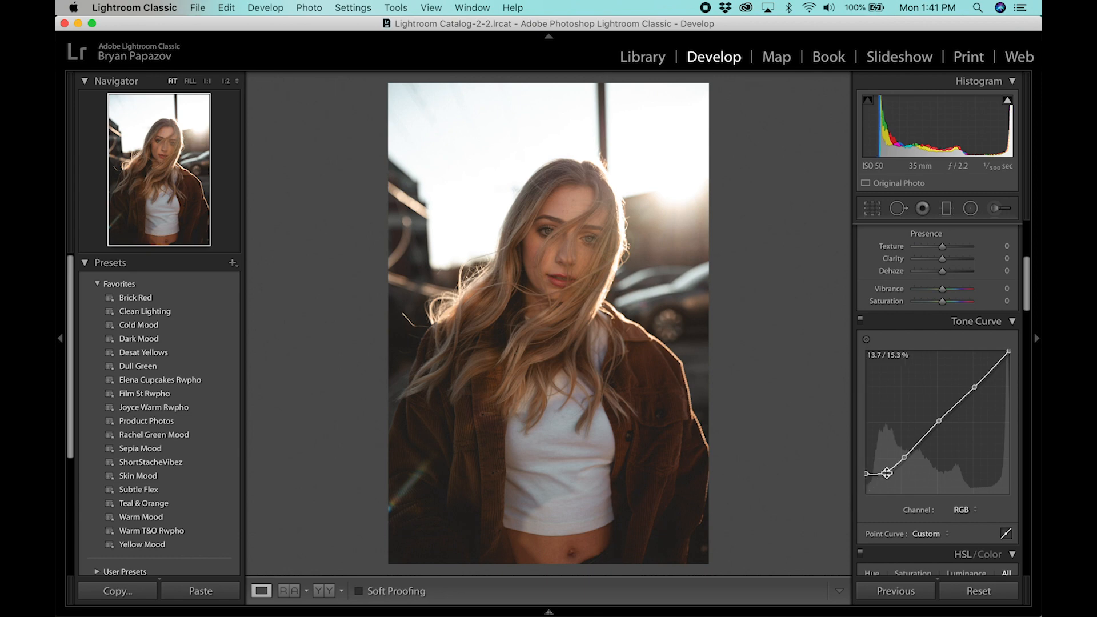
click(887, 473)
drag(887, 474, 886, 472)
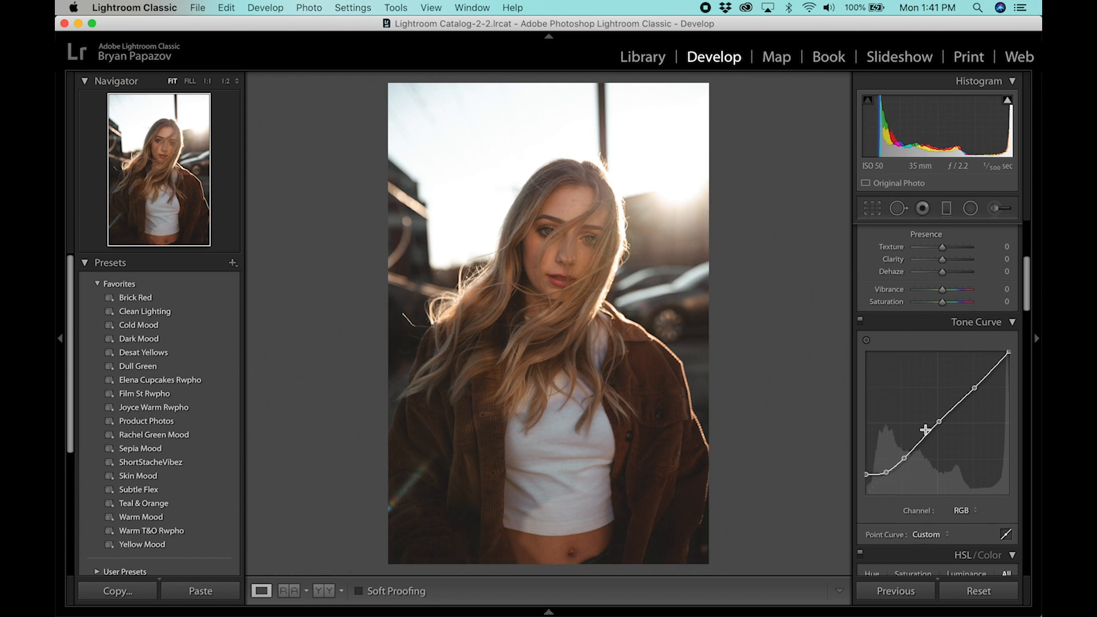
Set the basic tone Shadows to +14
scroll(925, 430, up, 5)
drag(940, 358, 945, 361)
scroll(917, 367, down, 4)
scroll(916, 366, up, 4)
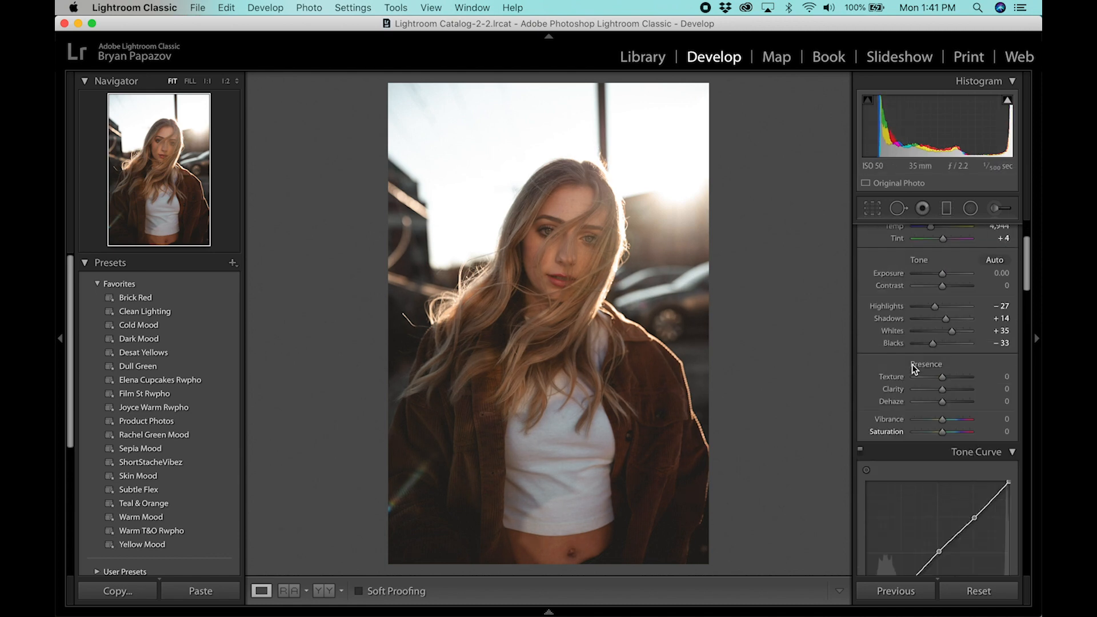
Set the grain amount in the effects to 30
scroll(978, 325, down, 10)
scroll(971, 323, down, 8)
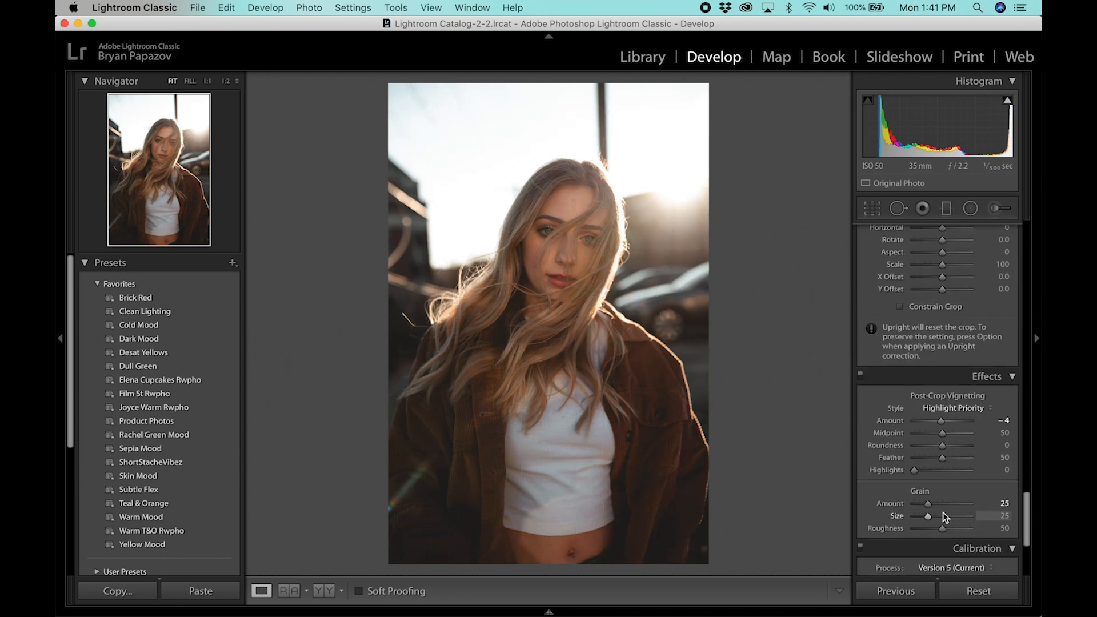
drag(927, 504, 932, 505)
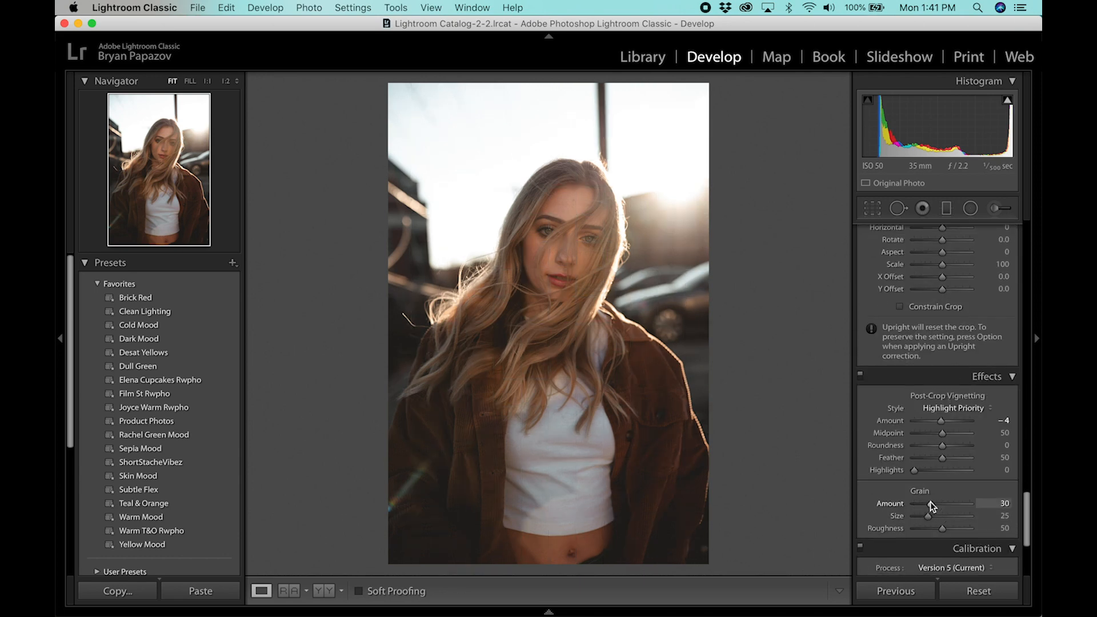
Send the portrait to Adobe Photoshop 2020 for further editing
right_click(577, 365)
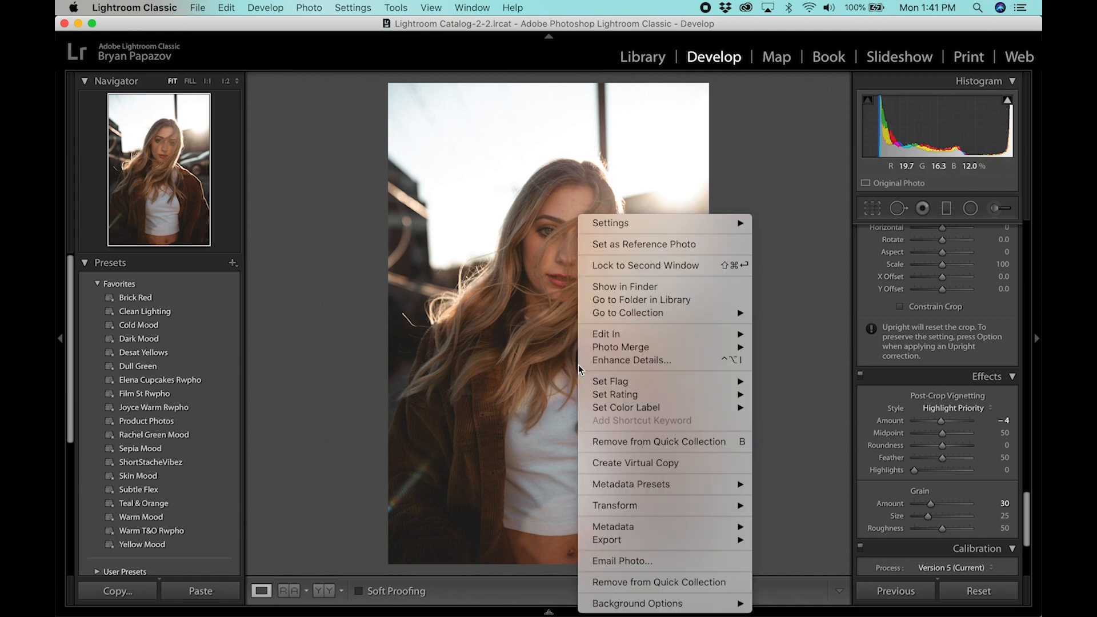
mouse_move(727, 338)
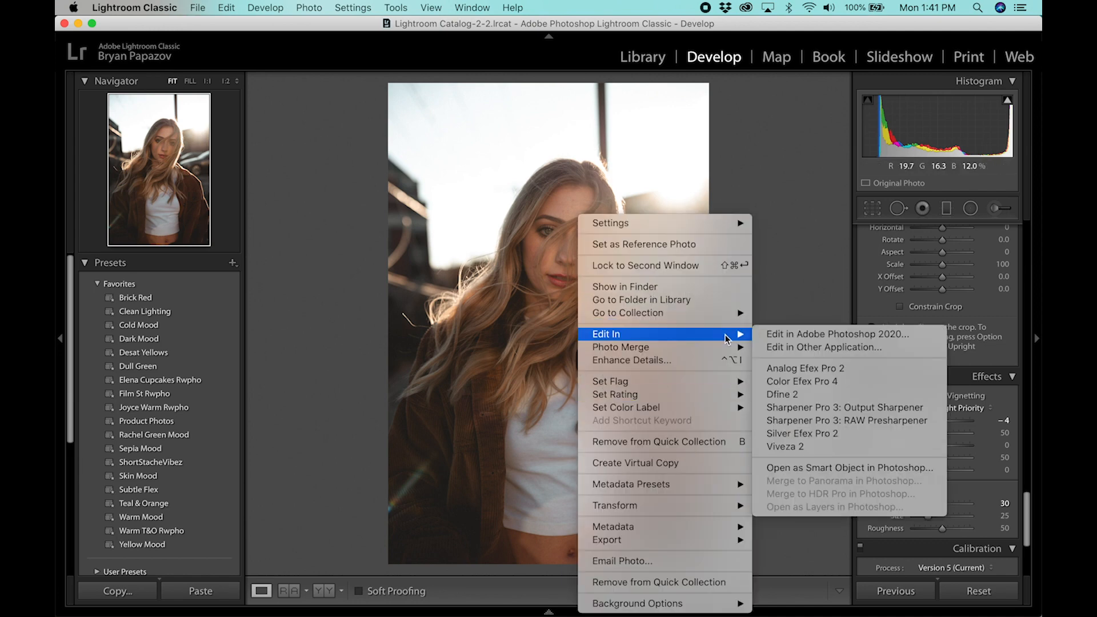
click(781, 333)
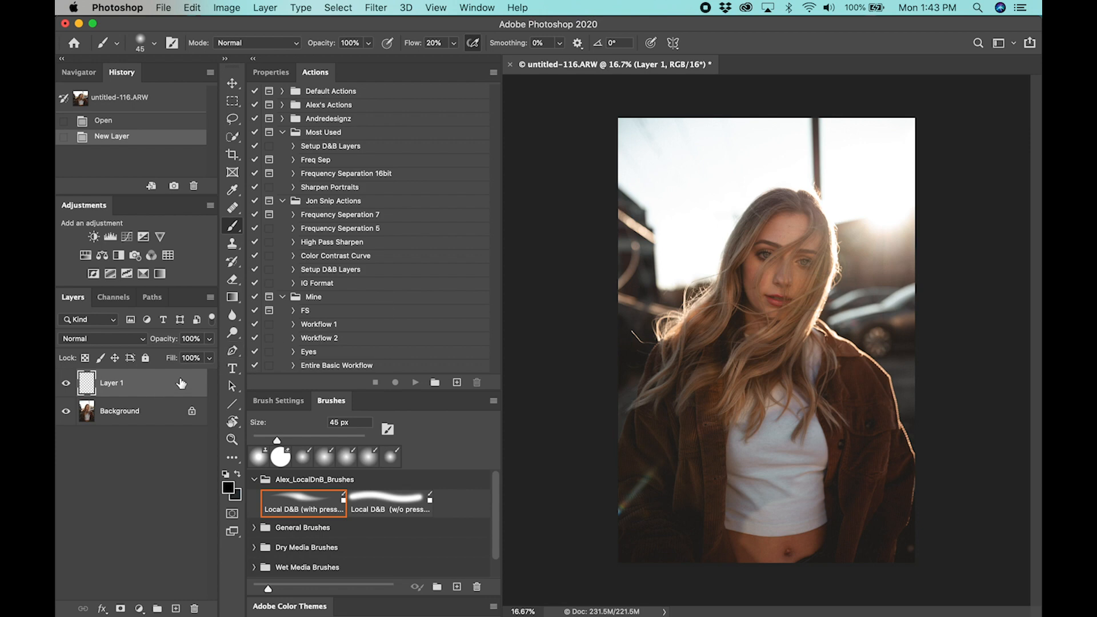
Choose the Healing Brush Tool for retouching on Layer 1
key(j)
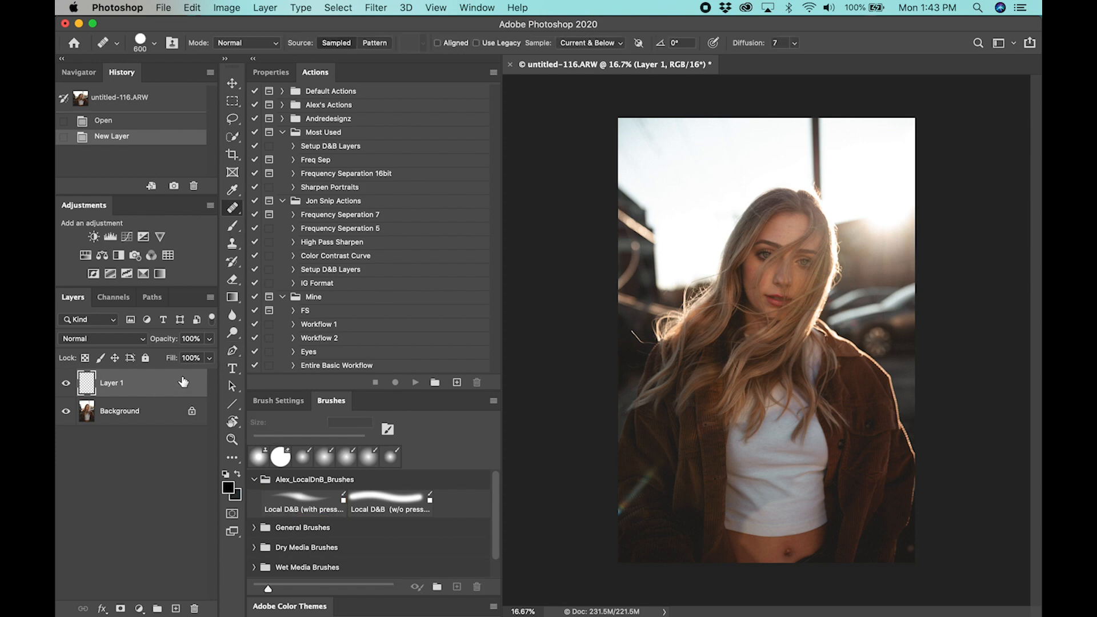
drag(238, 207, 254, 224)
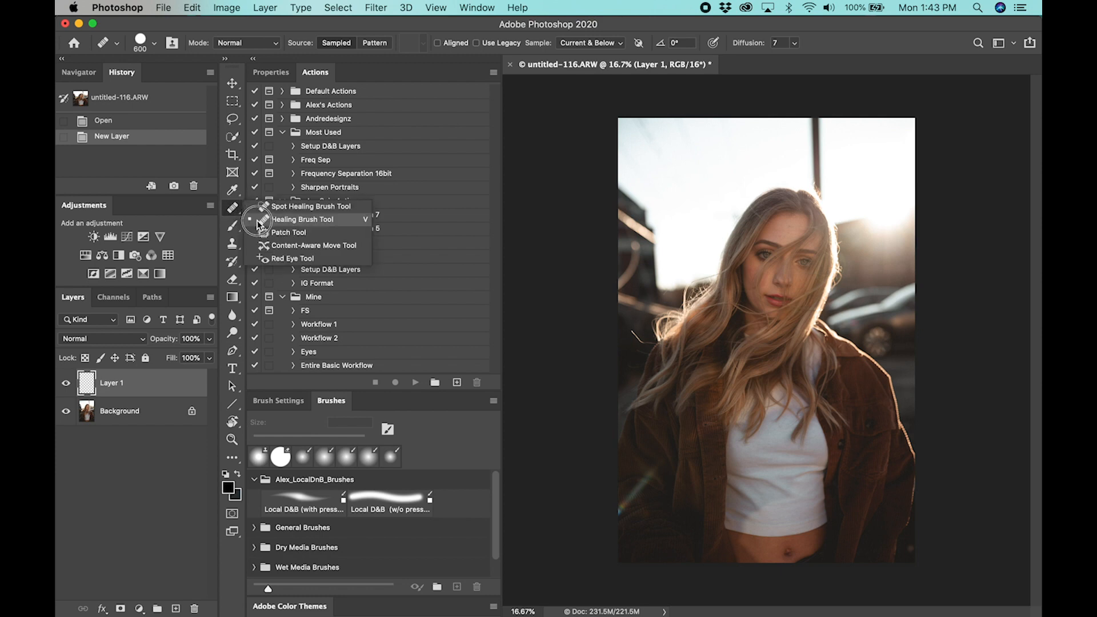
click(254, 223)
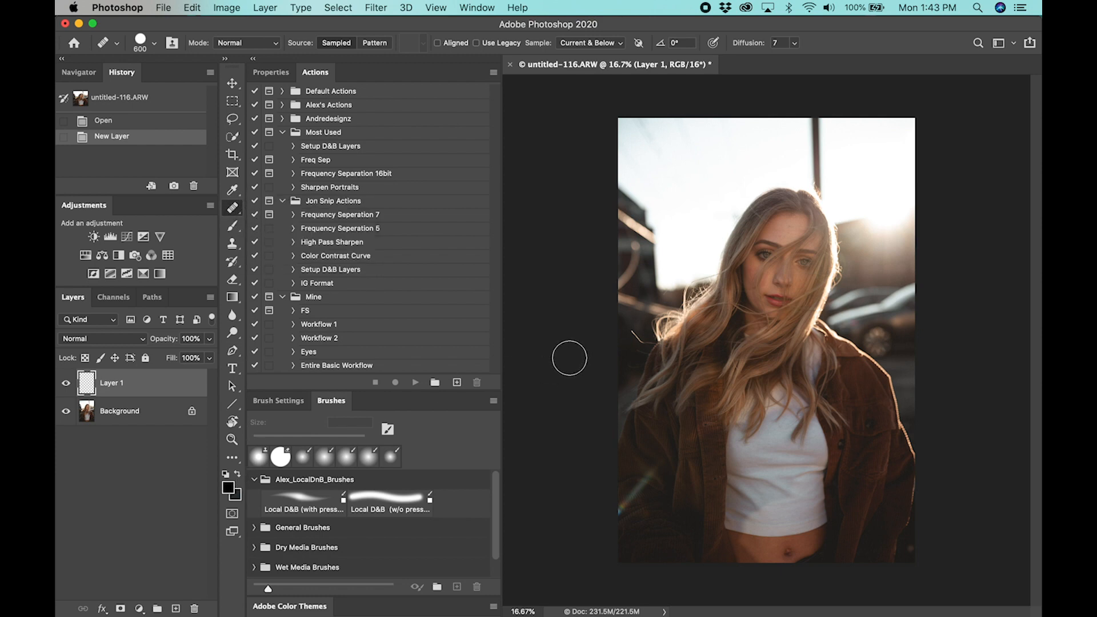
Reduce the Healing Brush size to 30 for close-up work on the woman's face
key(z)
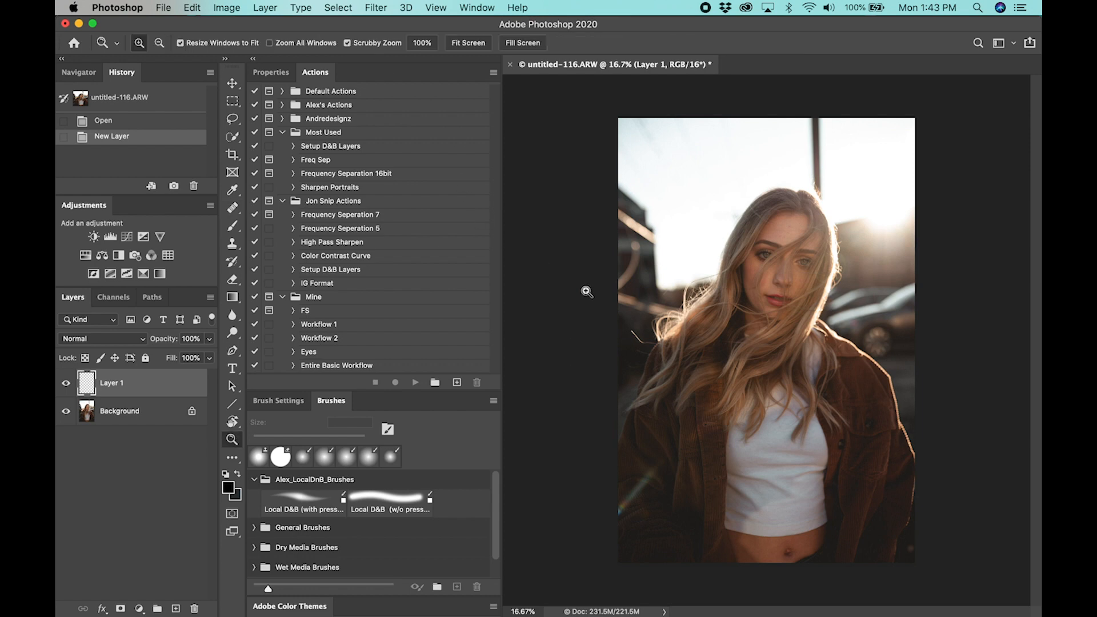
mouse_move(760, 288)
mouse_down()
mouse_move(855, 280)
mouse_move(875, 289)
mouse_up()
key(j)
key(space)
mouse_move(849, 326)
mouse_down()
mouse_move(737, 280)
mouse_move(818, 233)
mouse_move(791, 276)
mouse_up()
key(z)
mouse_move(735, 326)
mouse_down()
mouse_move(760, 321)
mouse_move(738, 348)
mouse_up()
key(j)
drag(739, 328, 748, 301)
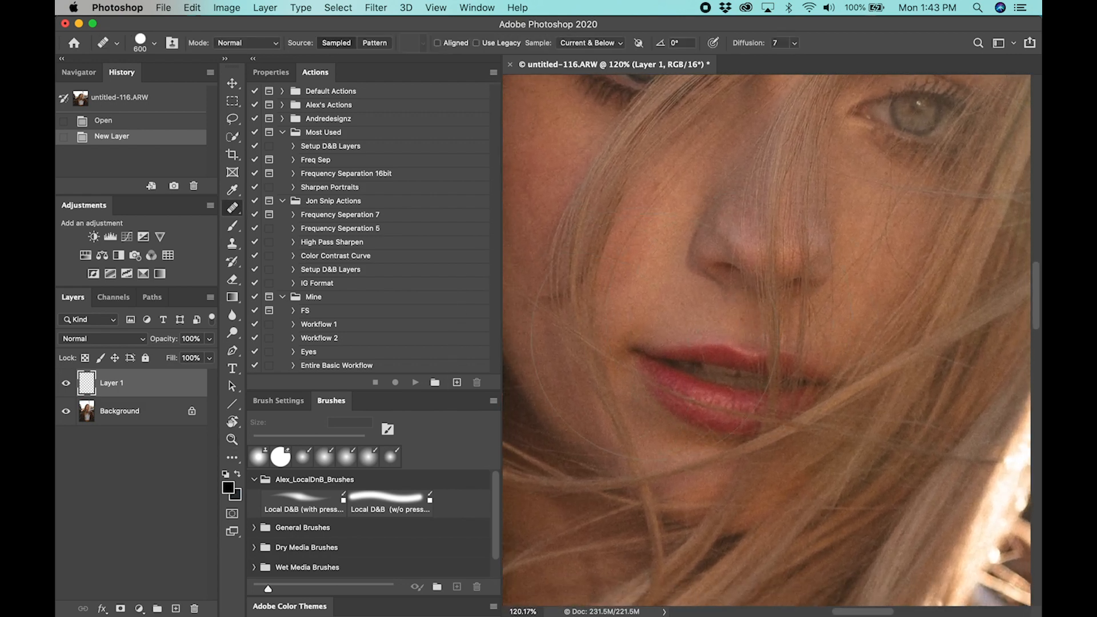
key(bracketleft)
key(bracketleft)
key(bracketleft)
key(bracketleft)
key(bracketleft)
key(bracketleft)
key(bracketleft)
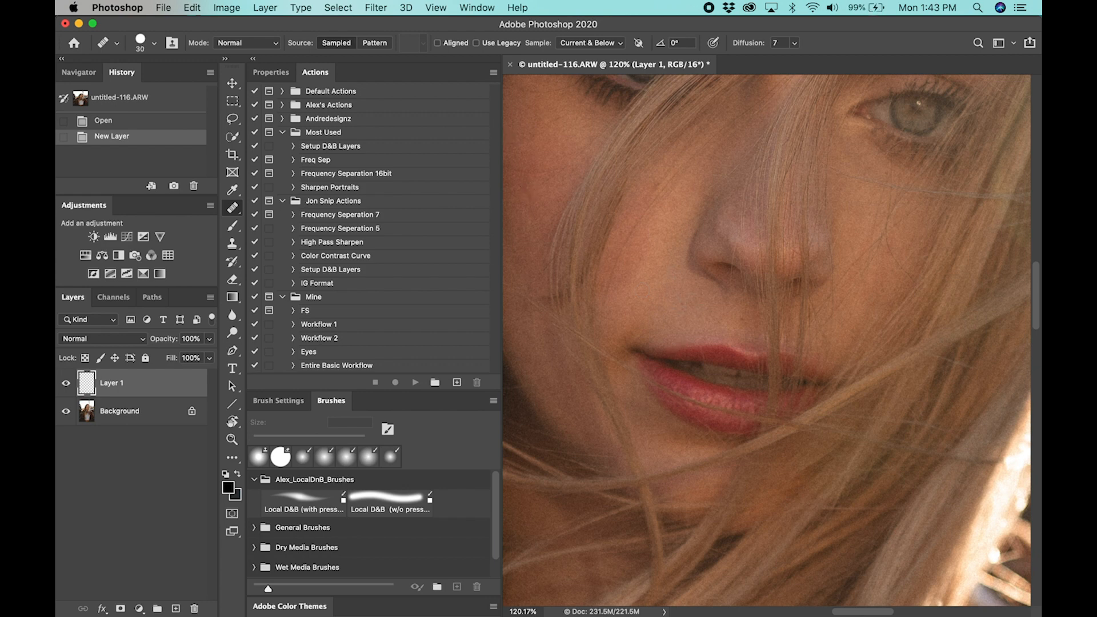
Heal the small skin blemishes on the cheek and beside the outer corner of the eye
mouse_move(685, 304)
mouse_down()
mouse_move(723, 323)
mouse_move(731, 310)
mouse_move(744, 324)
mouse_move(710, 304)
mouse_move(676, 304)
mouse_move(700, 350)
mouse_up()
drag(690, 286, 720, 366)
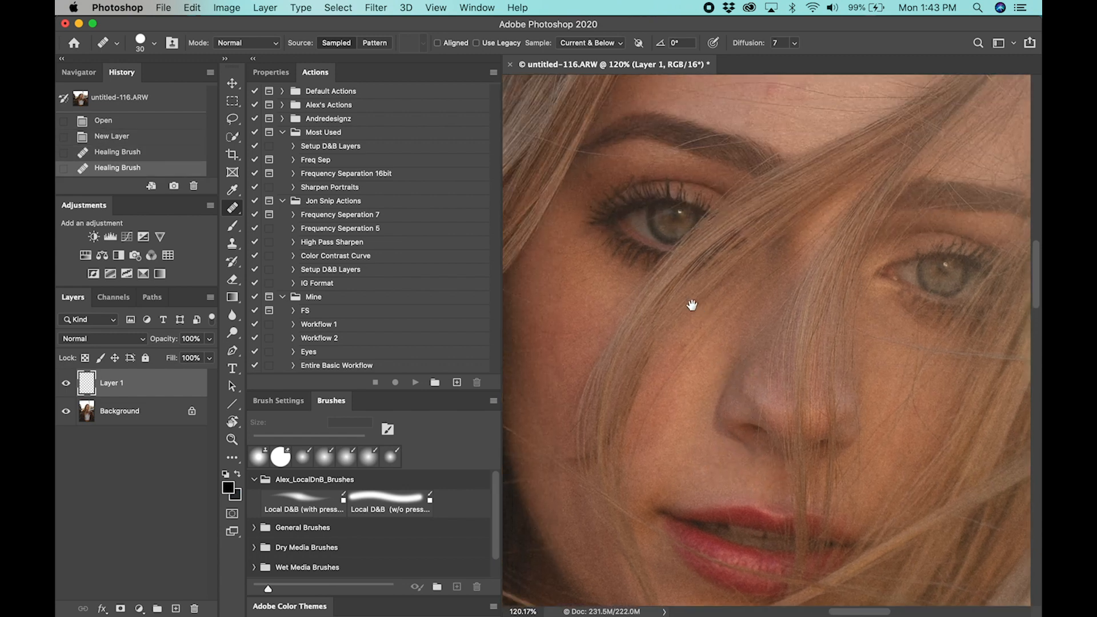
drag(683, 330, 718, 311)
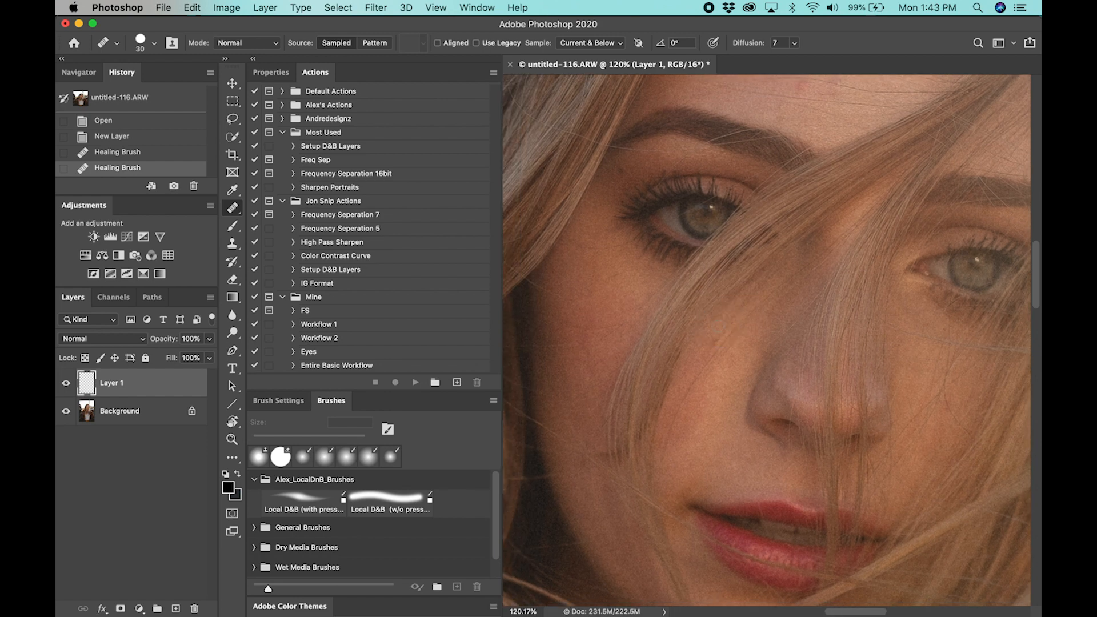
mouse_move(712, 343)
mouse_down()
mouse_move(720, 322)
mouse_move(731, 359)
mouse_move(710, 387)
mouse_move(779, 365)
mouse_up()
alt+click(671, 234)
drag(683, 208, 676, 216)
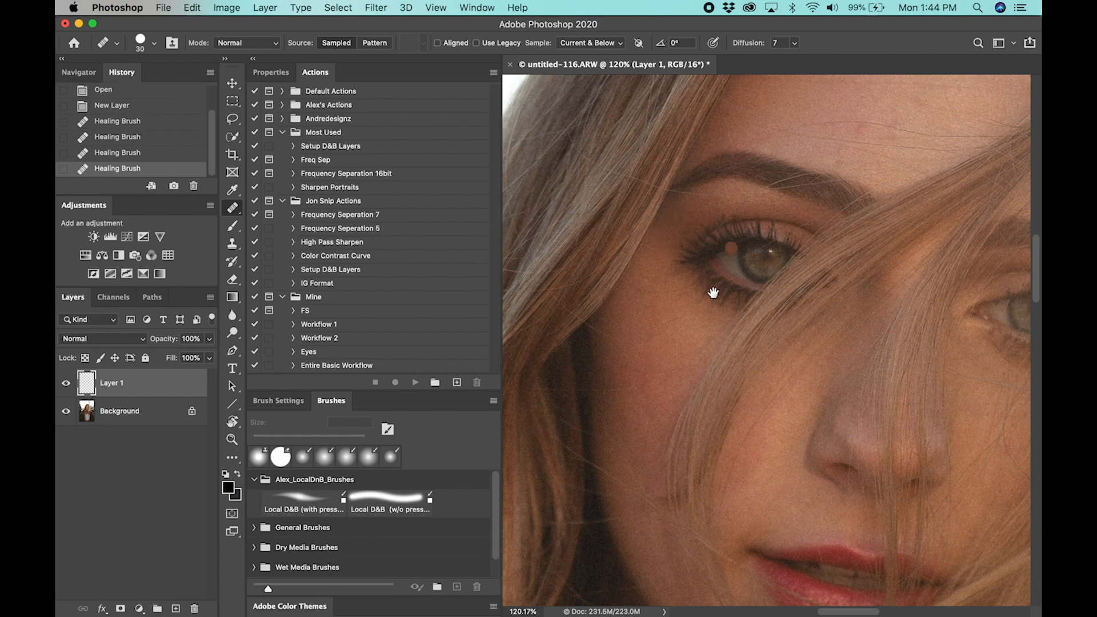
Heal the spots on the forehead with the Healing Brush, enlarging it to 40
drag(739, 341, 730, 262)
drag(734, 300, 651, 240)
drag(651, 344, 711, 295)
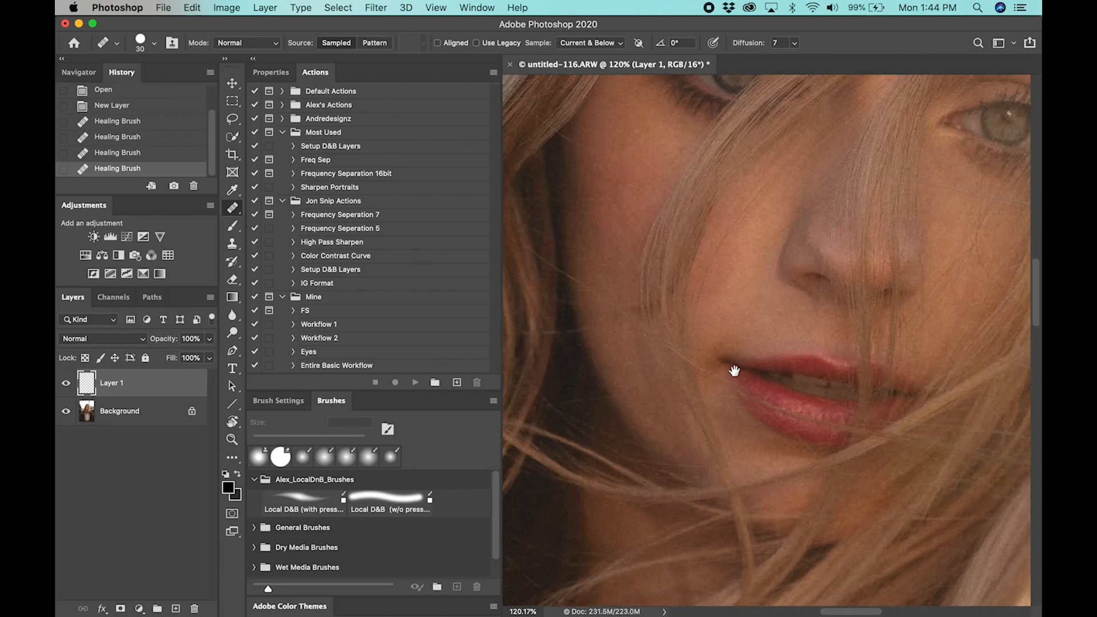
drag(732, 370, 639, 258)
drag(709, 420, 703, 284)
drag(730, 137, 710, 282)
drag(710, 186, 671, 345)
drag(751, 197, 759, 315)
drag(700, 141, 708, 262)
drag(711, 189, 752, 250)
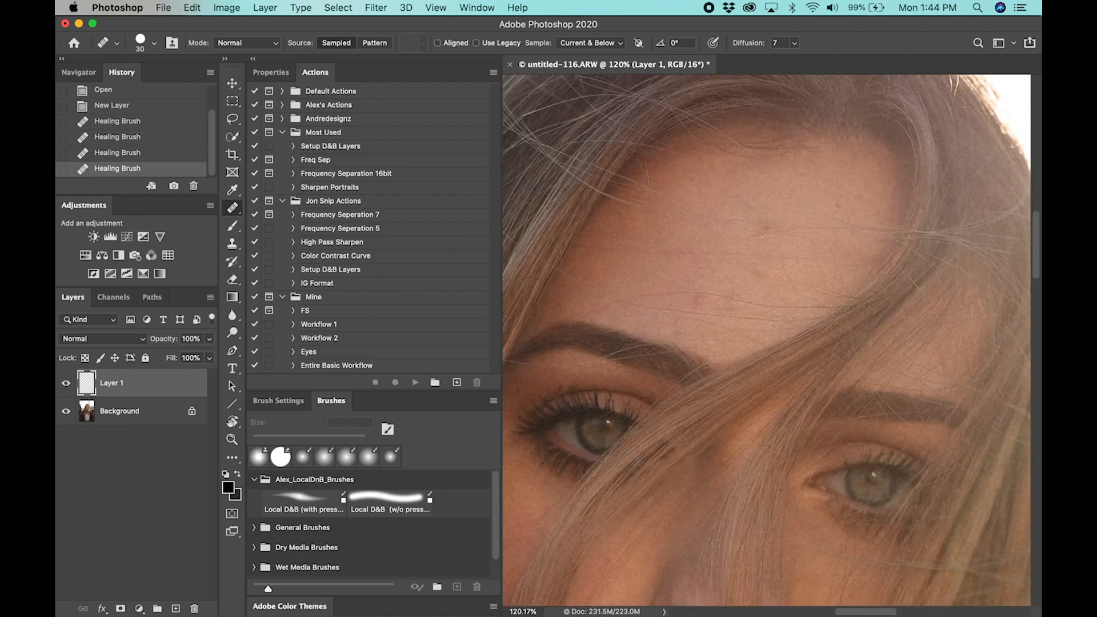
key(bracketright)
click(750, 208)
click(765, 227)
click(763, 238)
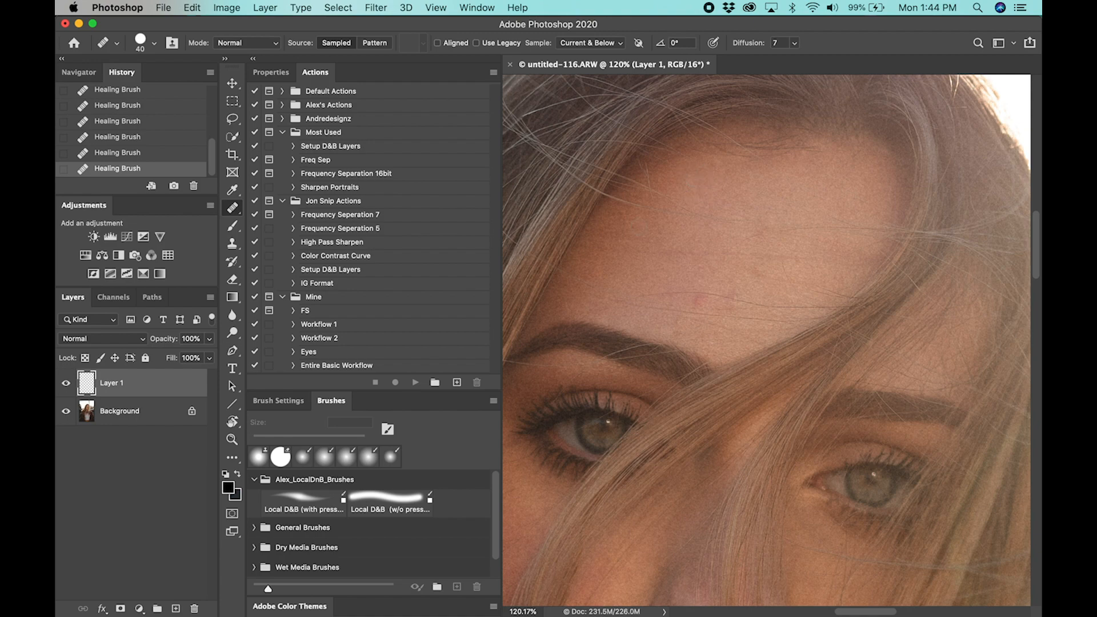
click(700, 293)
Inspect the eyes, nose, mouth and forehead for remaining skin blemishes
drag(755, 531, 719, 360)
drag(697, 220, 760, 220)
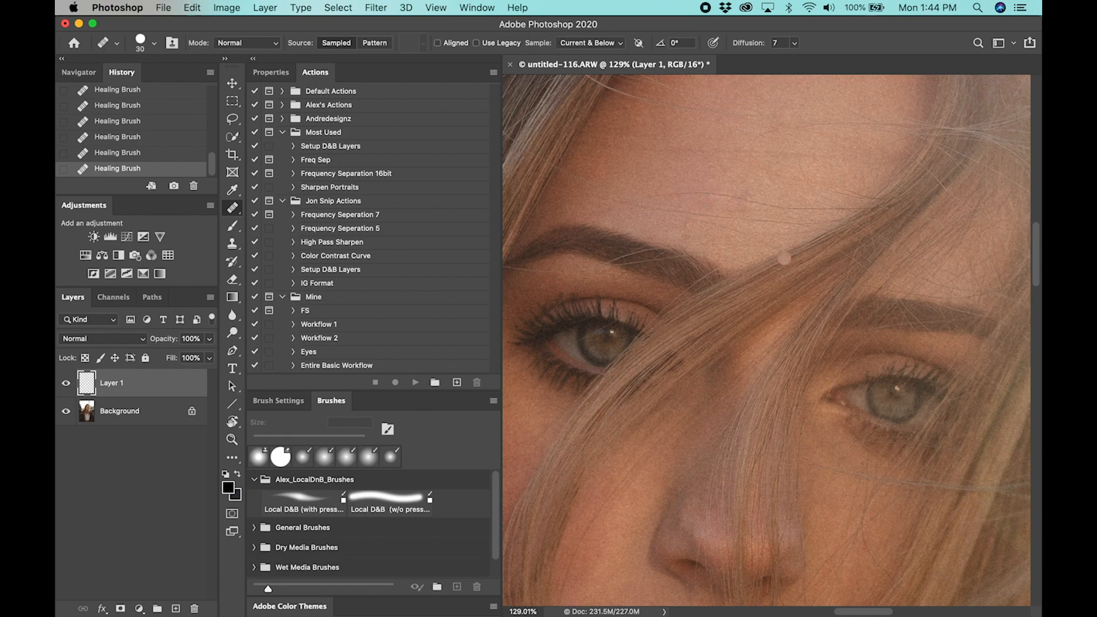
drag(785, 258, 680, 260)
drag(783, 403, 749, 230)
drag(732, 423, 678, 221)
drag(682, 172, 744, 438)
drag(749, 376, 800, 349)
drag(790, 311, 768, 313)
drag(769, 318, 760, 392)
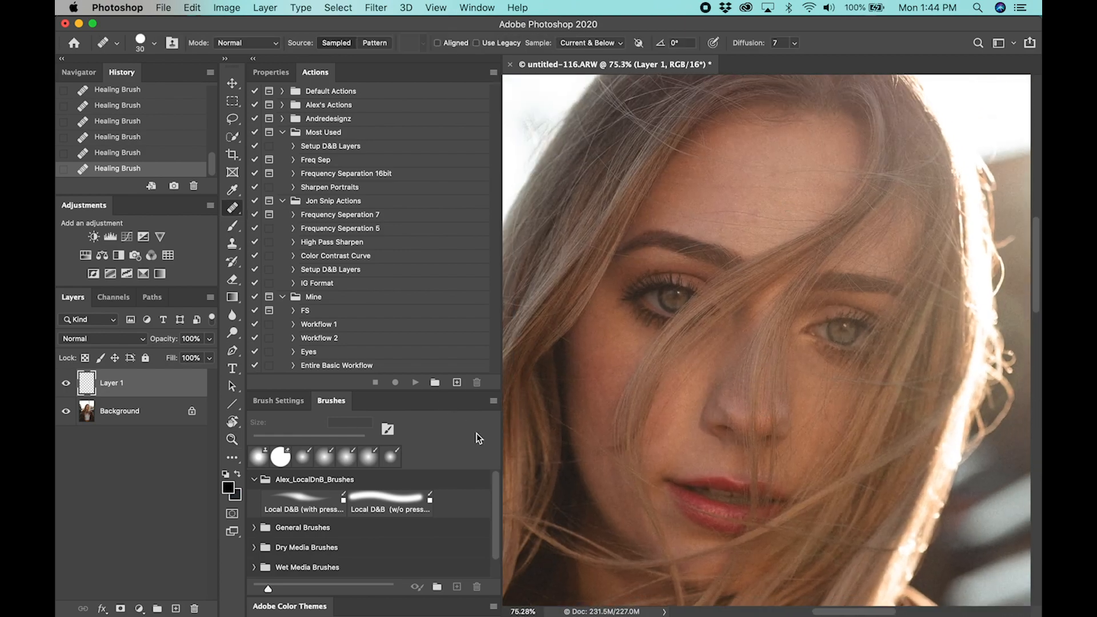
scroll(766, 378, down, 15)
scroll(766, 378, up, 12)
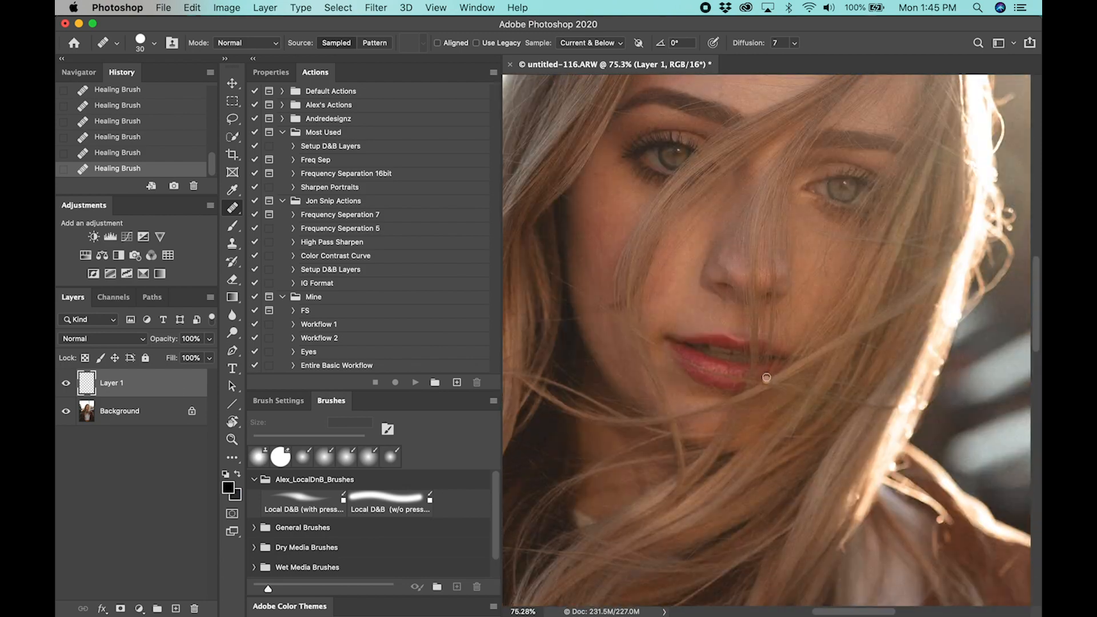
scroll(767, 378, up, 6)
Compare the face before and after healing by toggling the visibility of Layer 1
click(67, 383)
click(66, 384)
click(66, 385)
click(66, 386)
click(66, 386)
click(68, 387)
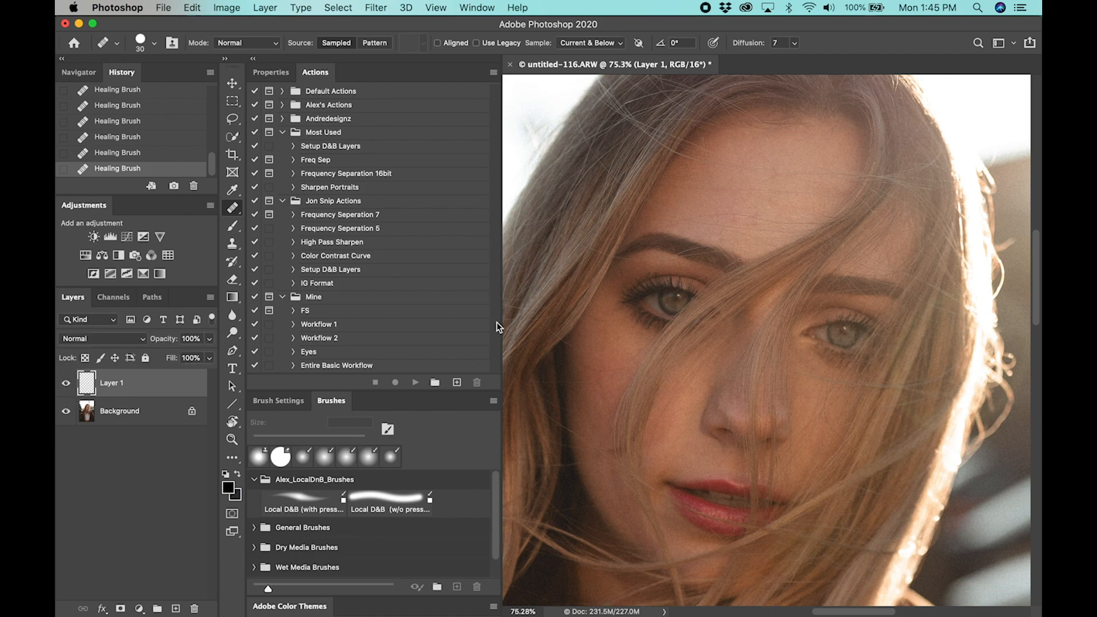
Merge Layer 1 down into the Background and run the Setup D&B Layers action
right_click(192, 382)
click(220, 426)
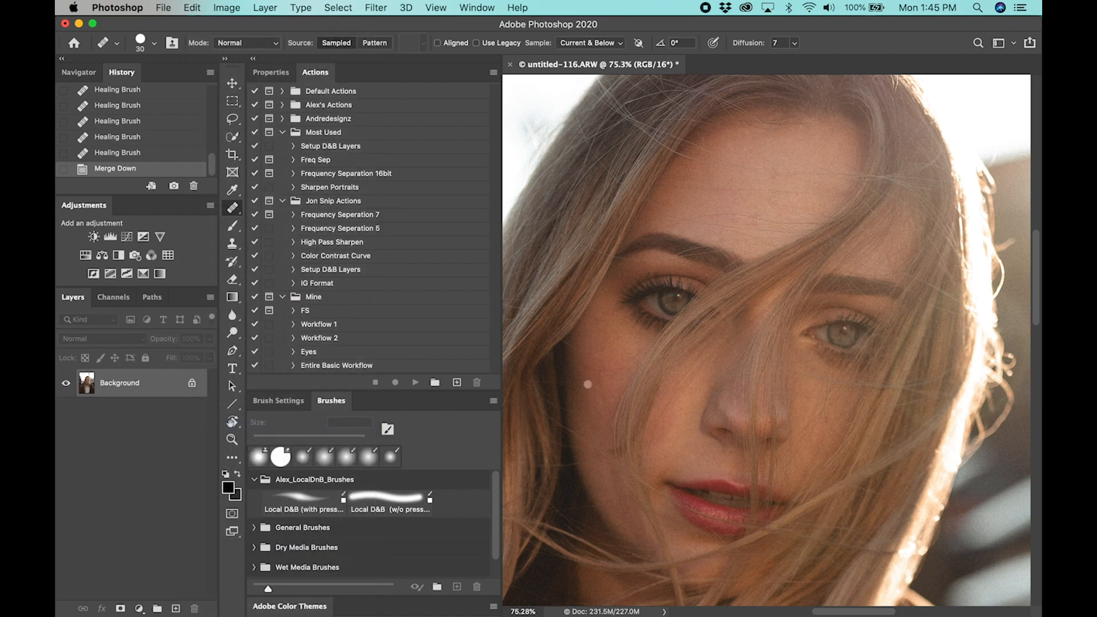
click(364, 147)
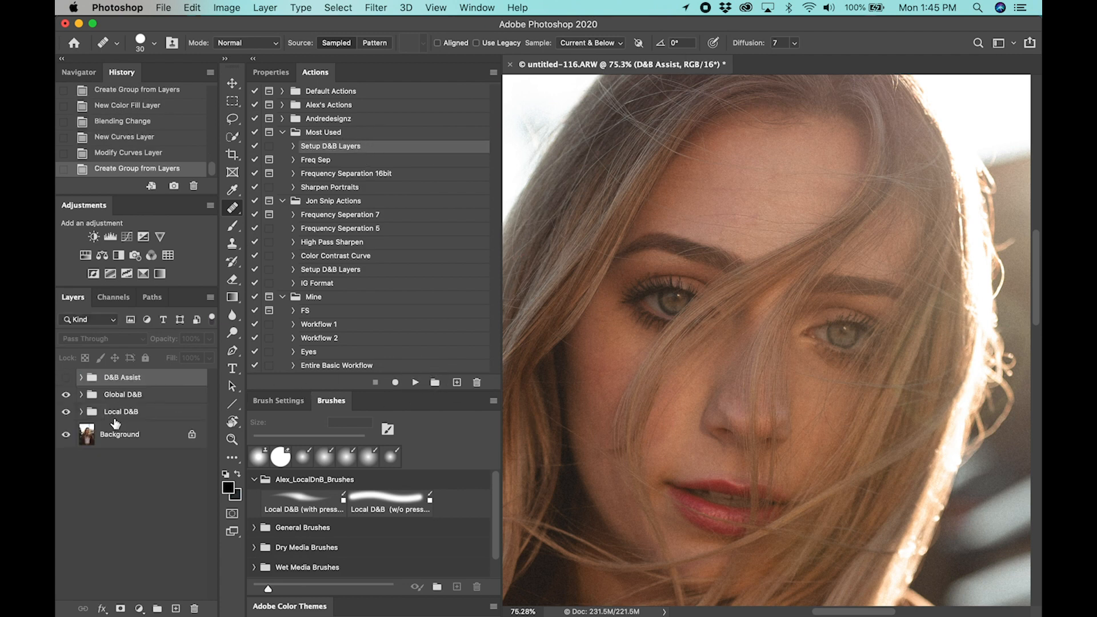
Prepare to paint white on the Local Dodge mask with the Brush tool at 100% opacity and 2% flow
click(80, 412)
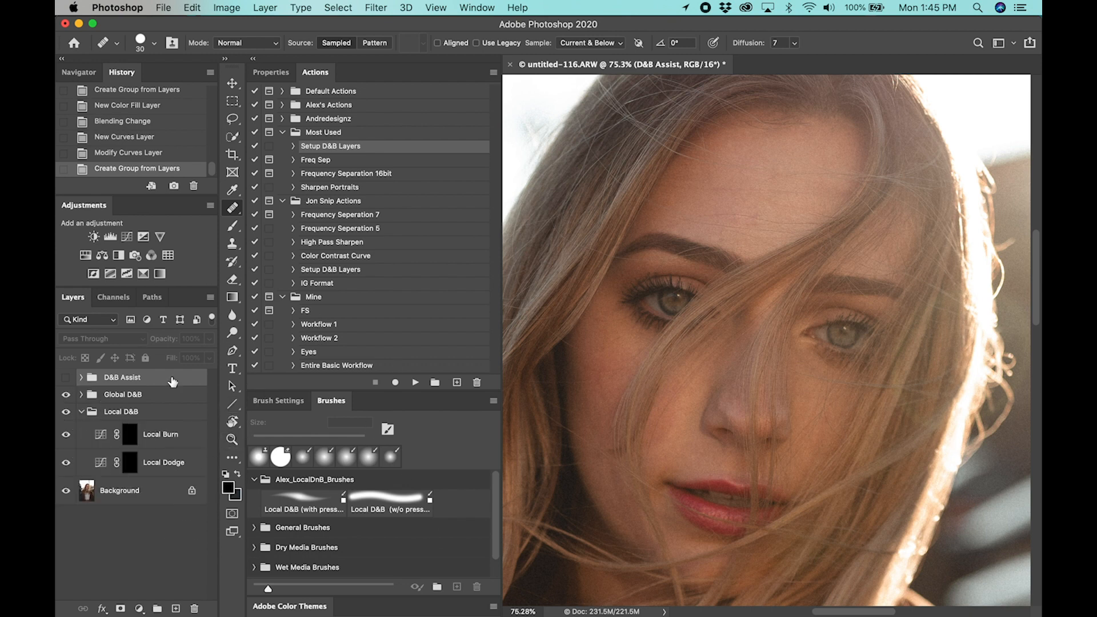
click(183, 461)
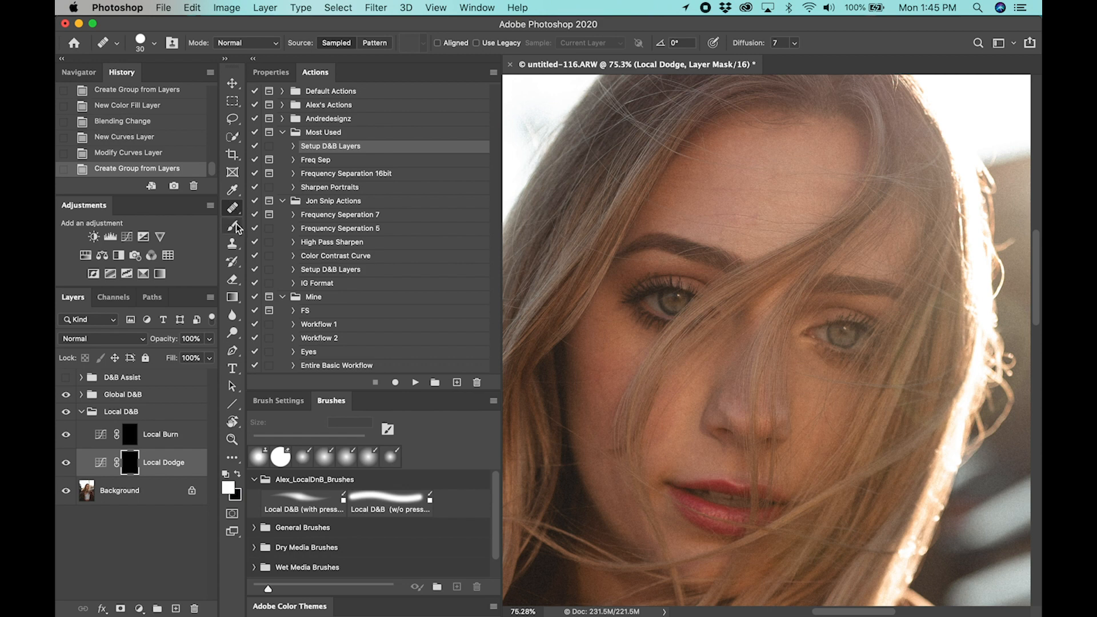
click(232, 226)
key(x)
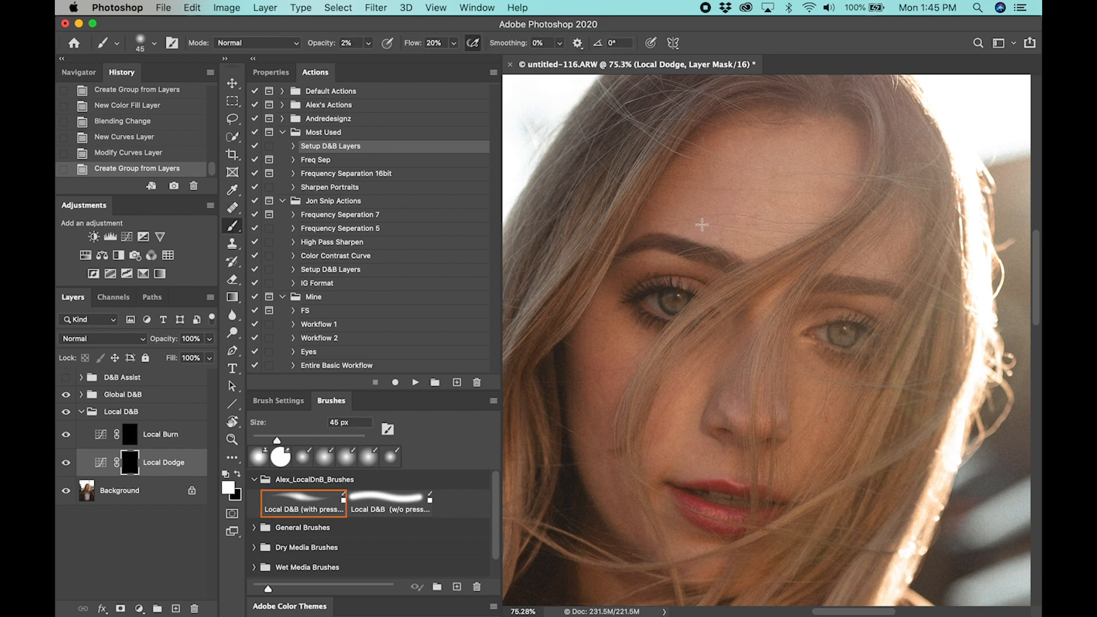
key(Return)
key(Tab)
text(2)
Show the curve properties of the Local Dodge layer
click(270, 72)
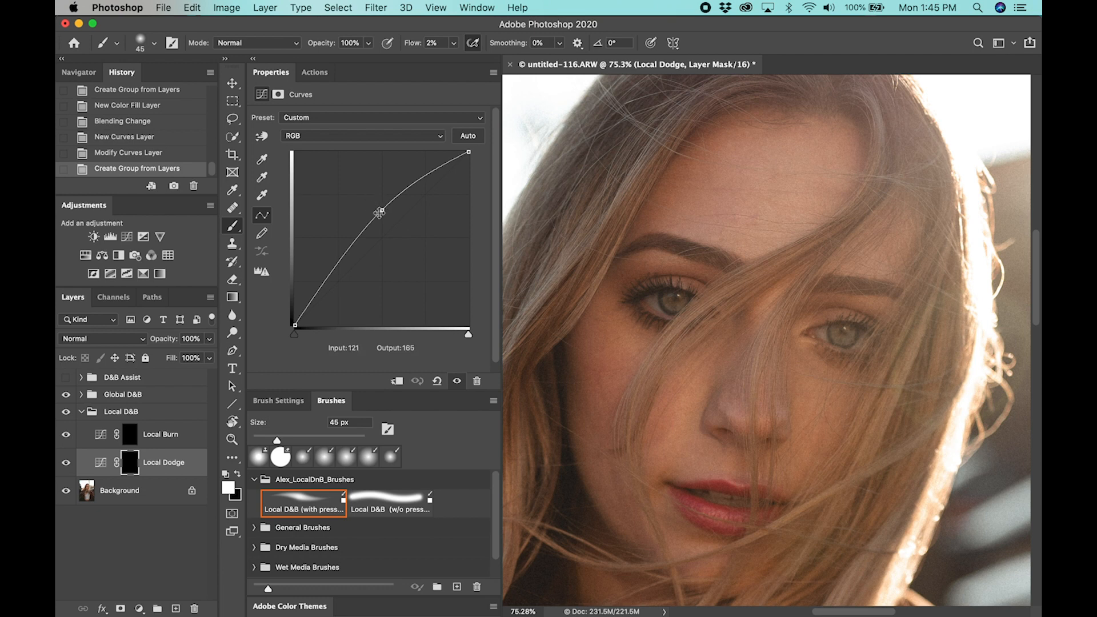
Review the curves of the Local Burn, Local Dodge and Global Dodge layers, leaving the Local Dodge layer selected
click(183, 437)
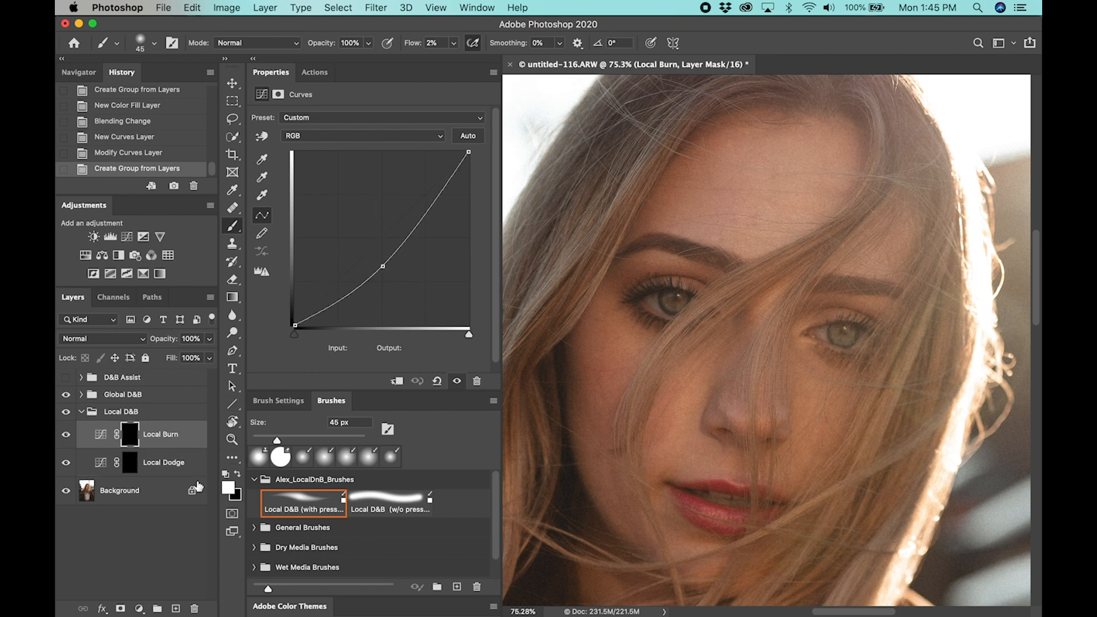
click(182, 468)
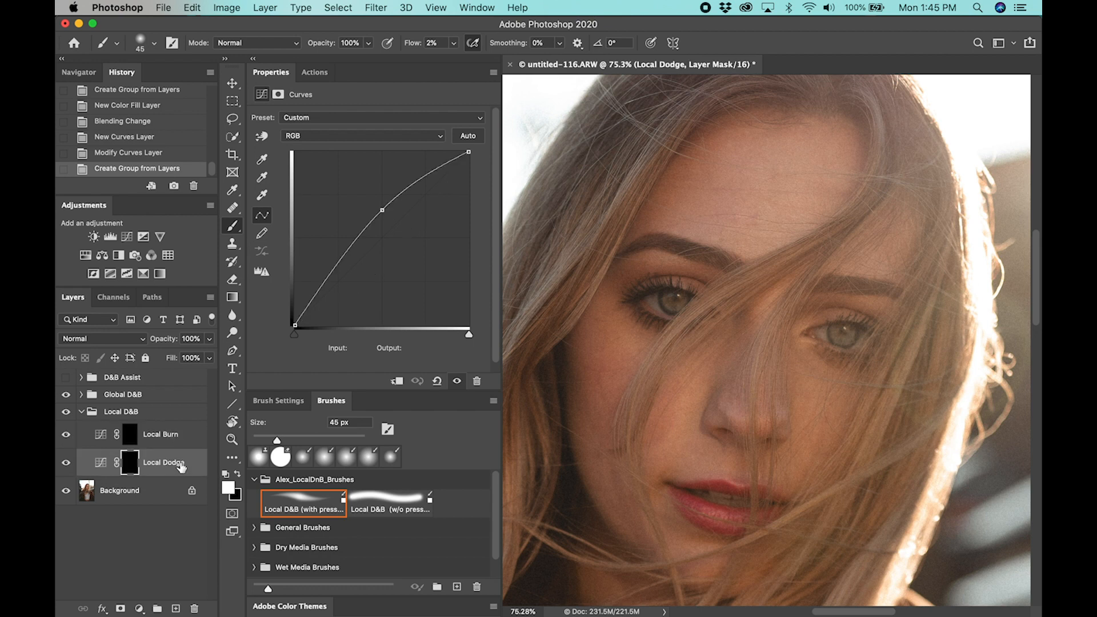
click(81, 395)
click(179, 417)
click(179, 445)
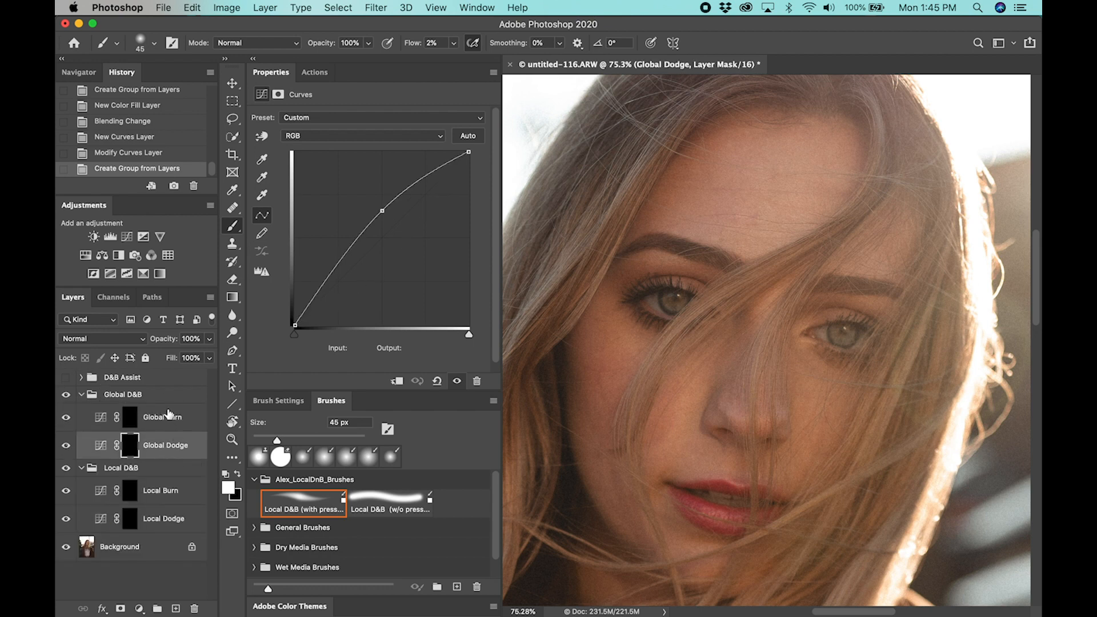
click(80, 395)
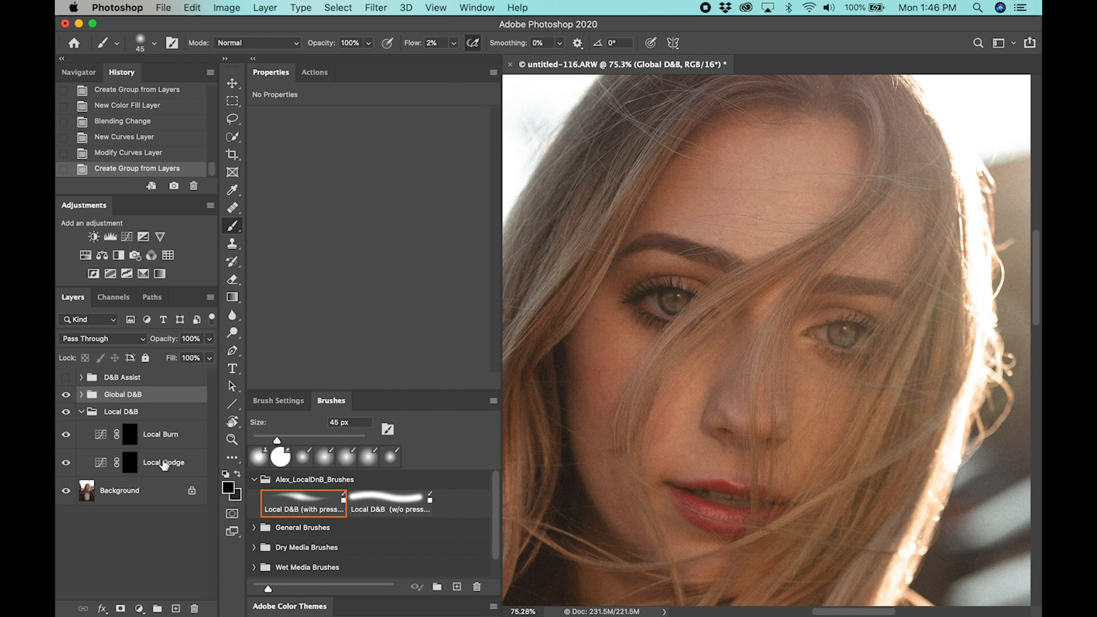
click(165, 464)
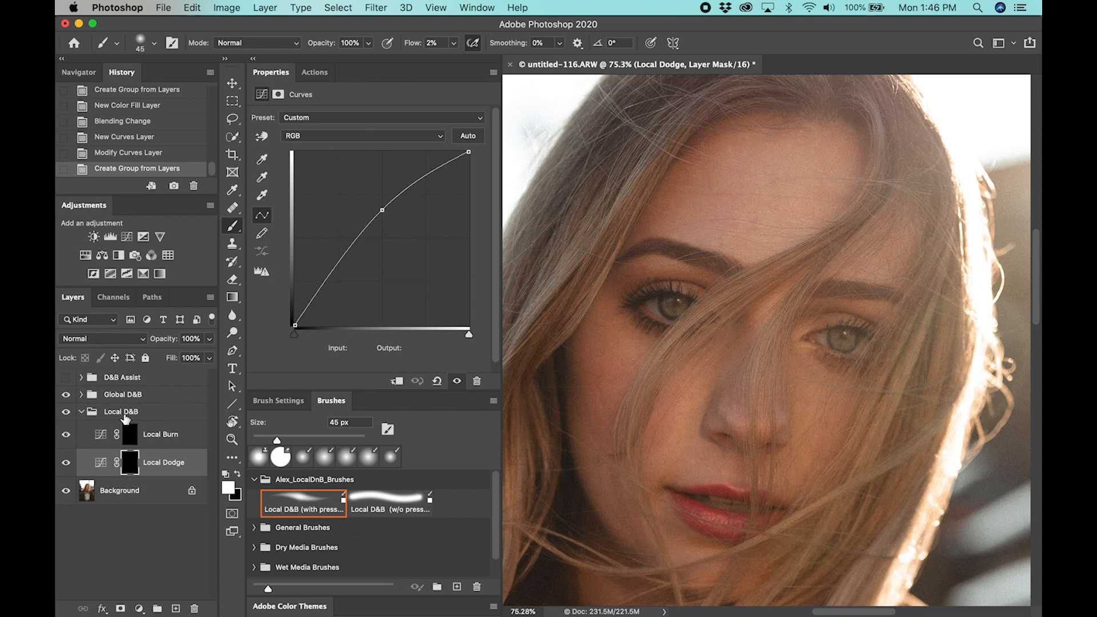
Show the D&B Assist group and steepen the Add Contrast curve with points at input 169, output 230 and input 63, output 24
click(81, 378)
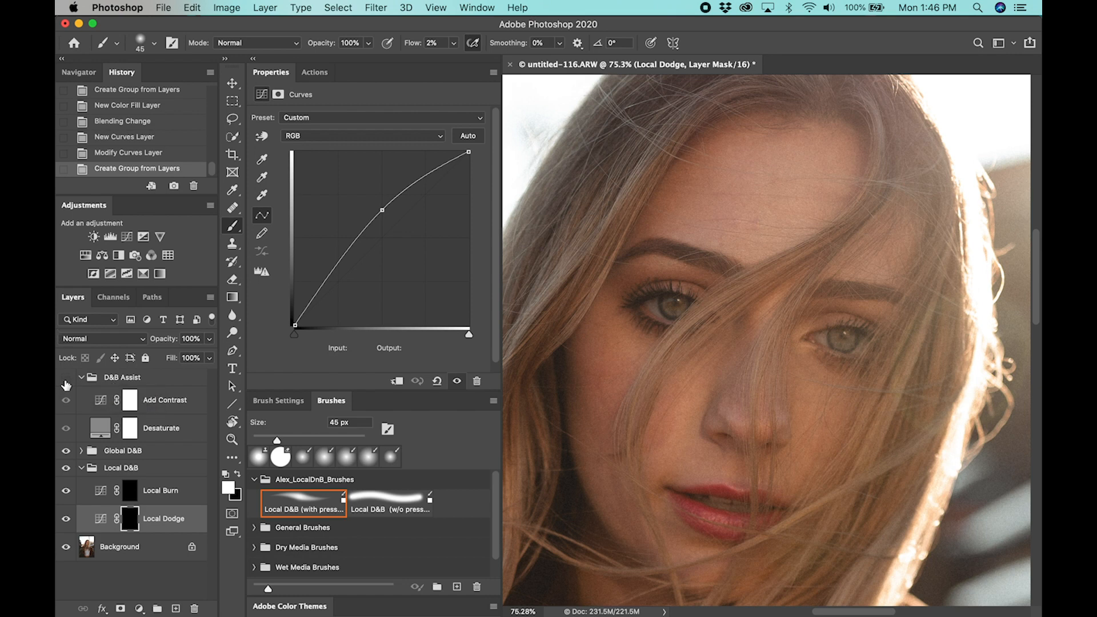
click(67, 378)
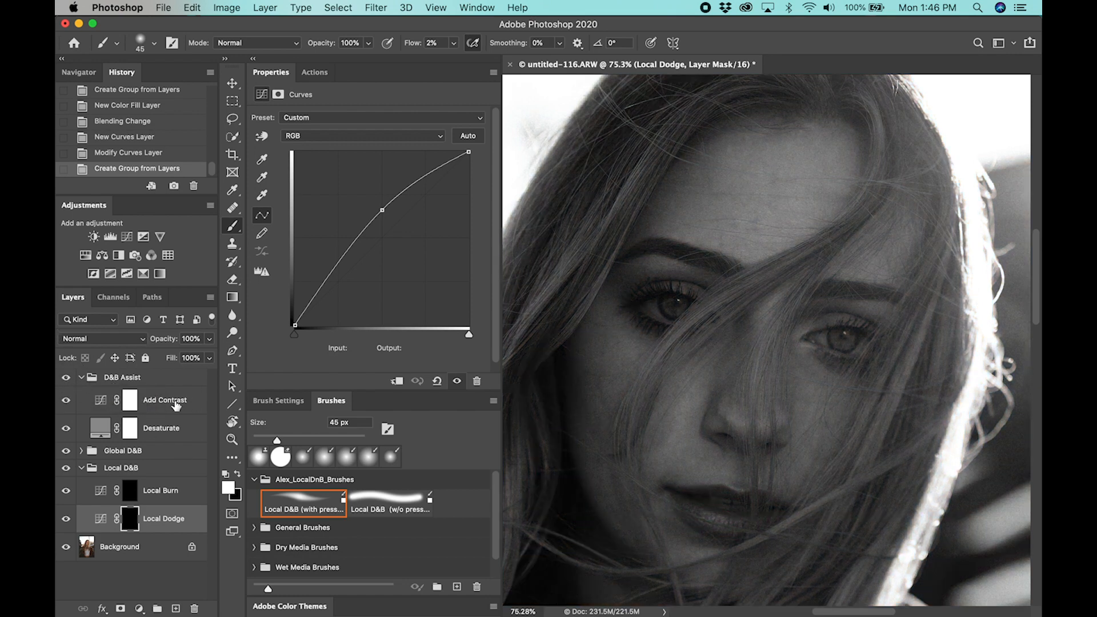
click(164, 405)
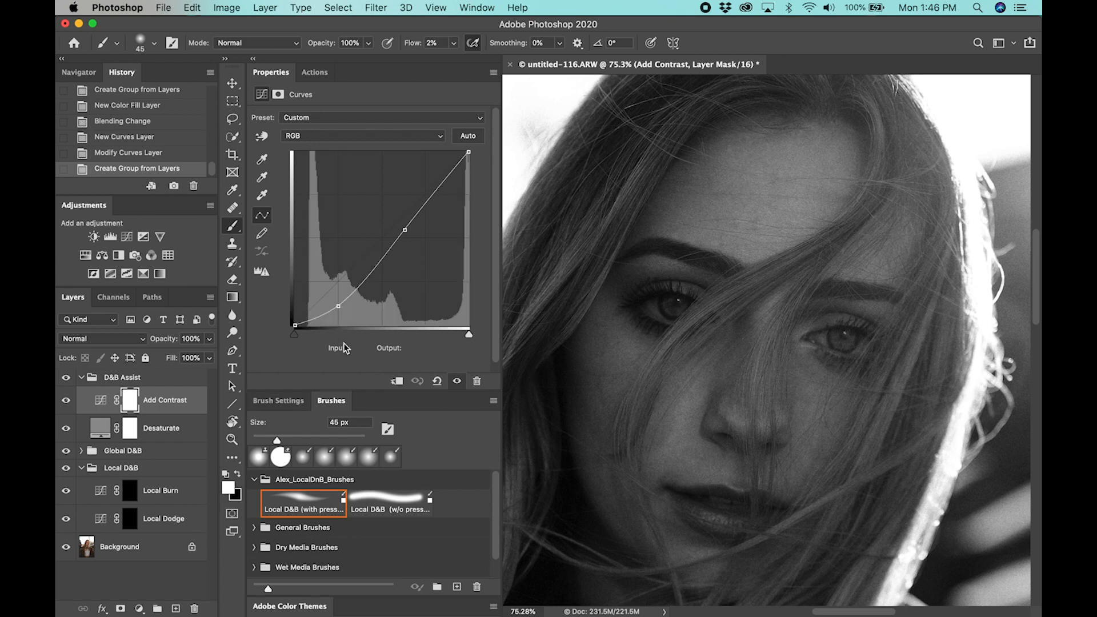
drag(405, 230, 411, 170)
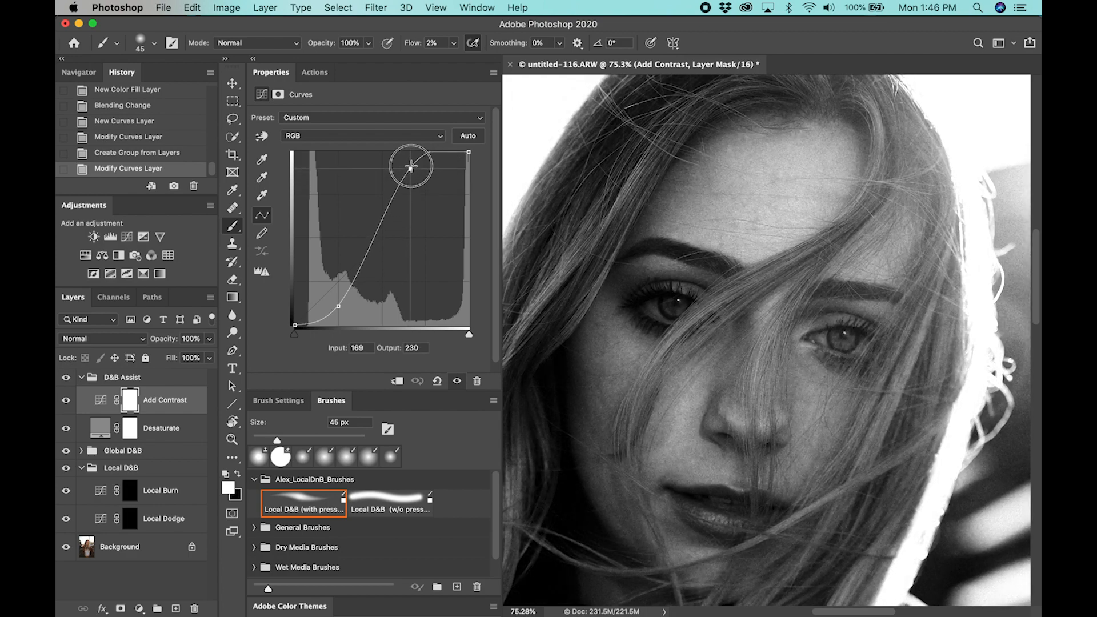
drag(339, 305, 338, 309)
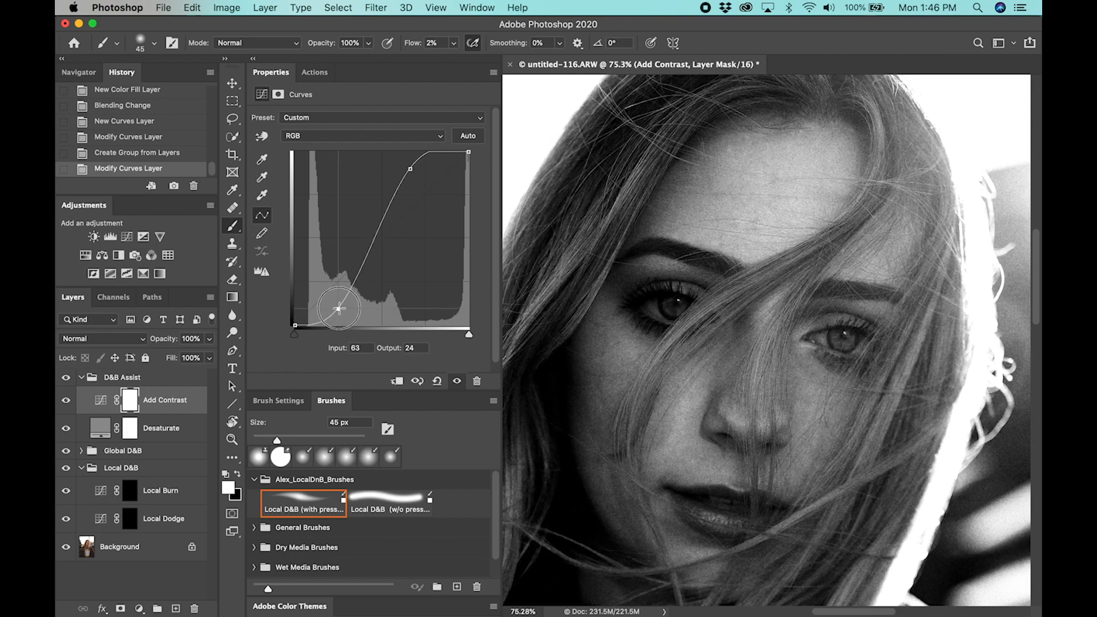
Brighten the dark patches on the shaded cheek by painting the Local Dodge mask with a 40 to 60 px brush
click(175, 527)
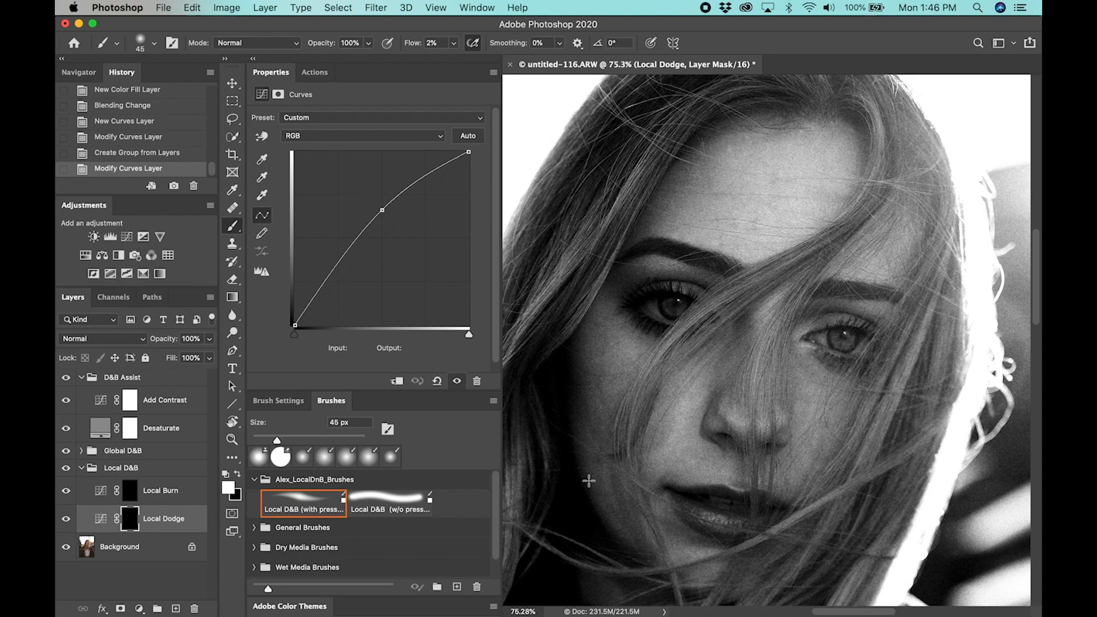
key(bracketleft)
key(bracketleft)
key(bracketleft)
key(bracketleft)
key(bracketleft)
key(bracketleft)
key(bracketleft)
key(bracketleft)
drag(755, 402, 742, 400)
key(bracketright)
key(bracketright)
key(bracketright)
key(bracketright)
key(bracketright)
key(bracketright)
key(bracketright)
key(bracketright)
key(bracketright)
key(bracketright)
key(bracketright)
key(bracketright)
key(bracketright)
key(z)
mouse_move(610, 469)
mouse_down()
mouse_move(687, 460)
mouse_move(659, 446)
mouse_move(659, 436)
mouse_move(675, 440)
mouse_up()
key(space)
key(super+space)
key(space)
key(bracketleft)
key(bracketleft)
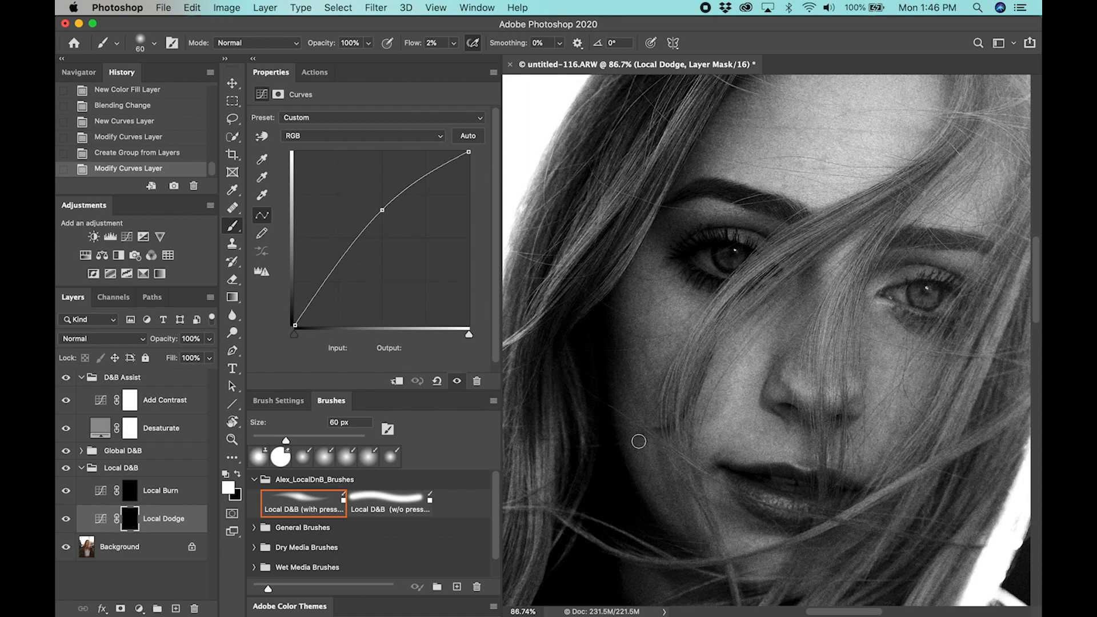
drag(653, 432, 658, 431)
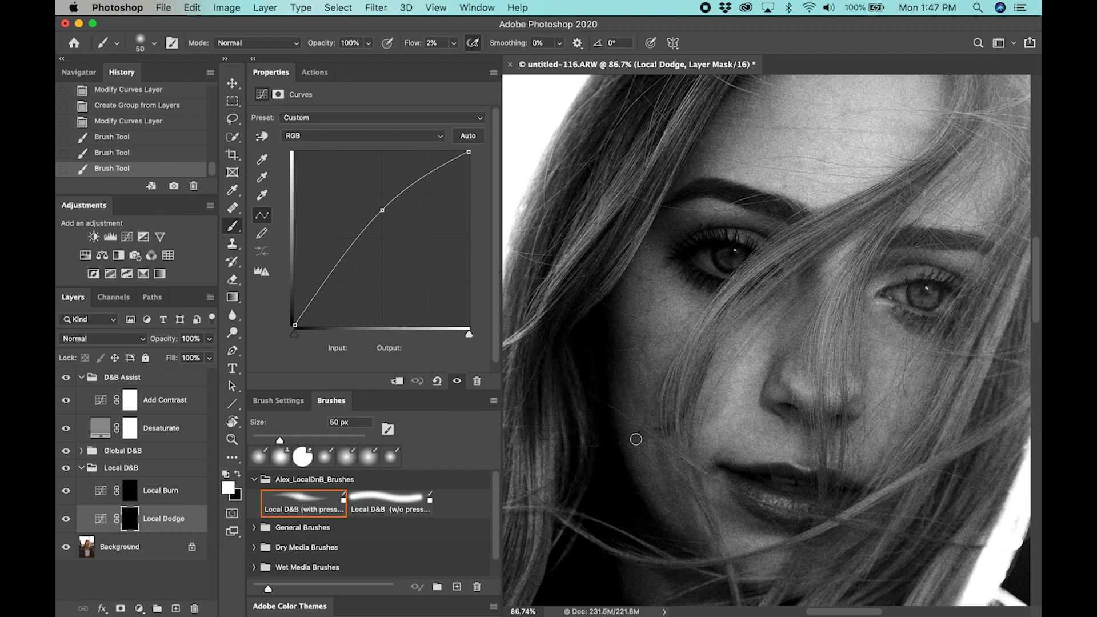
drag(640, 440, 669, 432)
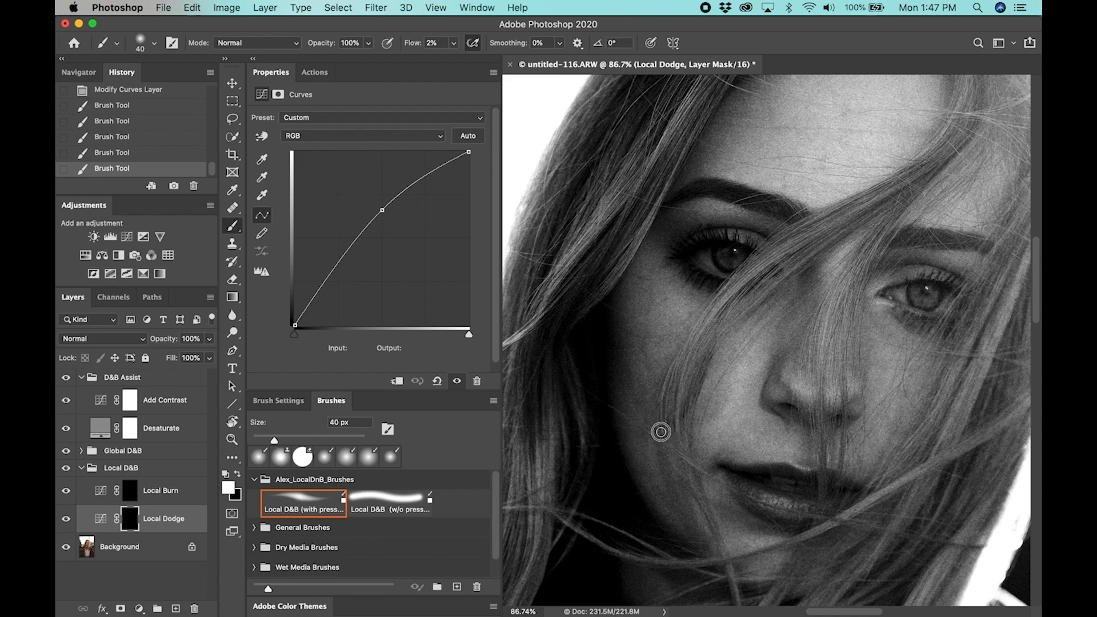
drag(660, 426, 692, 396)
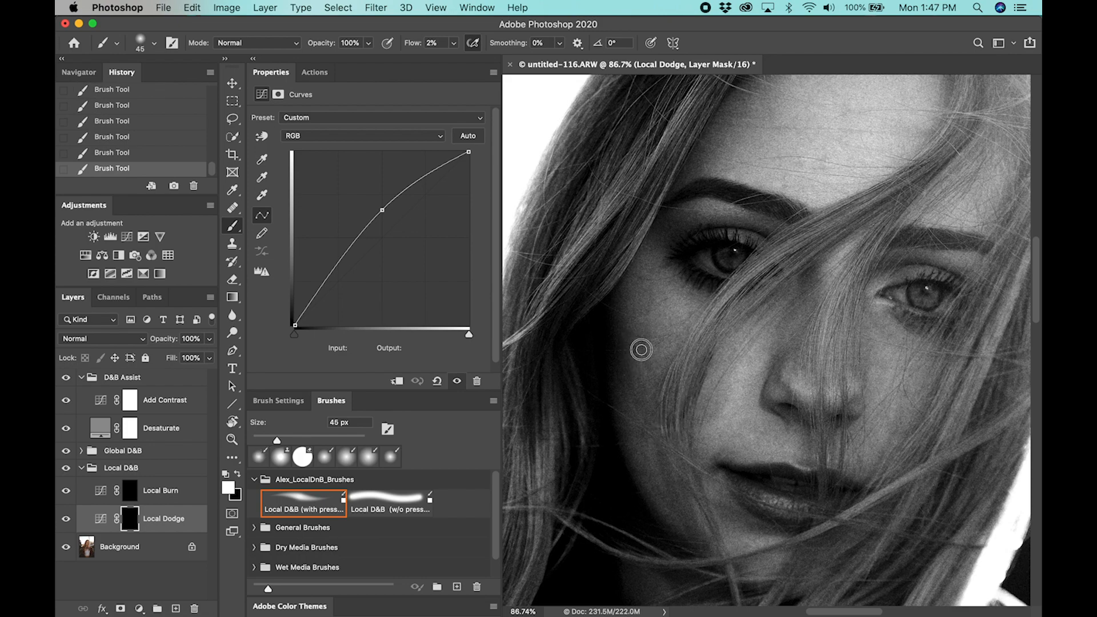
key(bracketright)
Darken the bright skin beside the corner of the mouth on the Local Burn mask with 60 px and 45 px brushes
scroll(706, 436, down, 5)
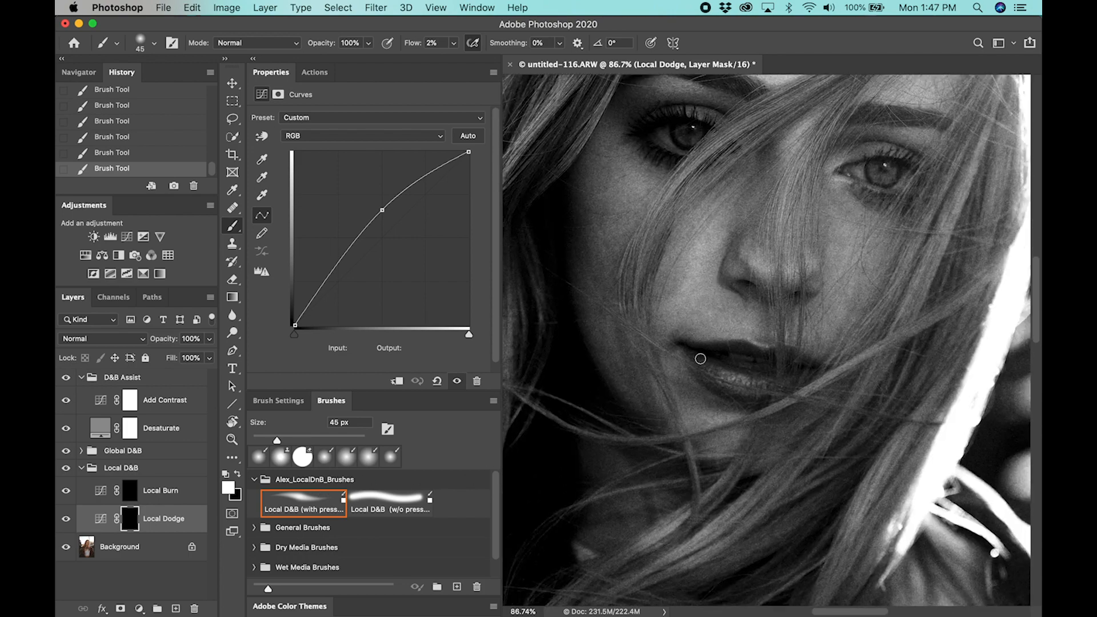
click(194, 490)
key(])
key(])
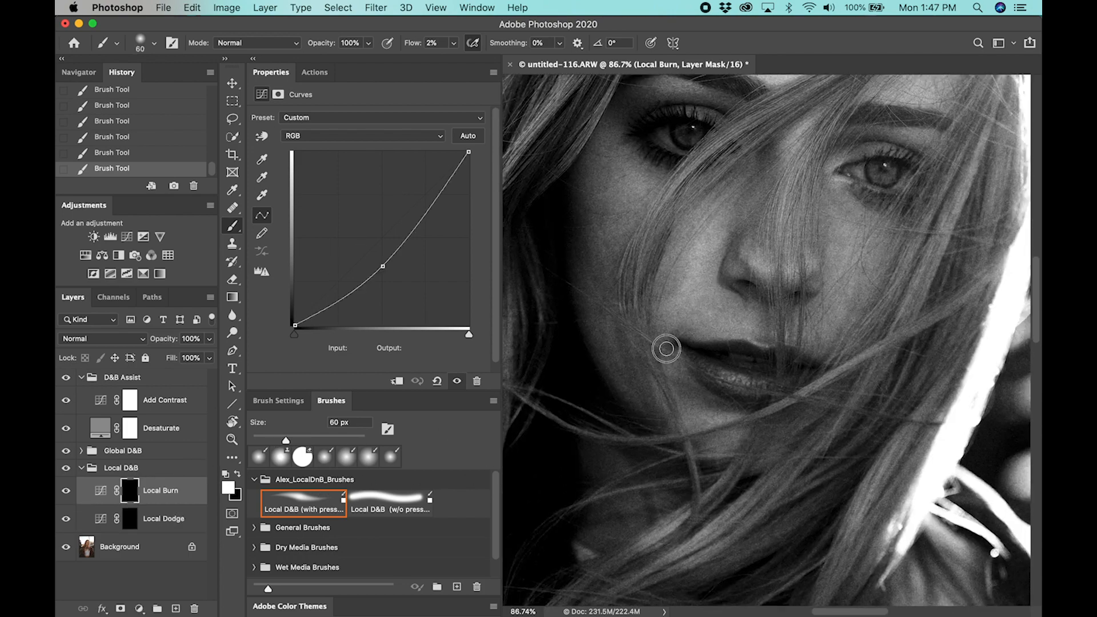
mouse_move(668, 371)
mouse_down()
mouse_move(681, 353)
mouse_move(668, 354)
mouse_move(663, 373)
mouse_move(664, 319)
mouse_move(684, 371)
mouse_move(670, 346)
mouse_move(671, 377)
mouse_move(655, 402)
mouse_move(651, 372)
mouse_move(668, 407)
mouse_move(651, 369)
mouse_move(668, 409)
mouse_move(658, 363)
mouse_move(645, 372)
mouse_move(663, 401)
mouse_move(685, 379)
mouse_move(678, 366)
mouse_move(722, 395)
mouse_move(680, 368)
mouse_move(673, 347)
mouse_move(678, 369)
mouse_move(658, 355)
mouse_move(662, 365)
mouse_move(714, 398)
mouse_move(668, 348)
mouse_up()
key(bracketleft)
key(bracketleft)
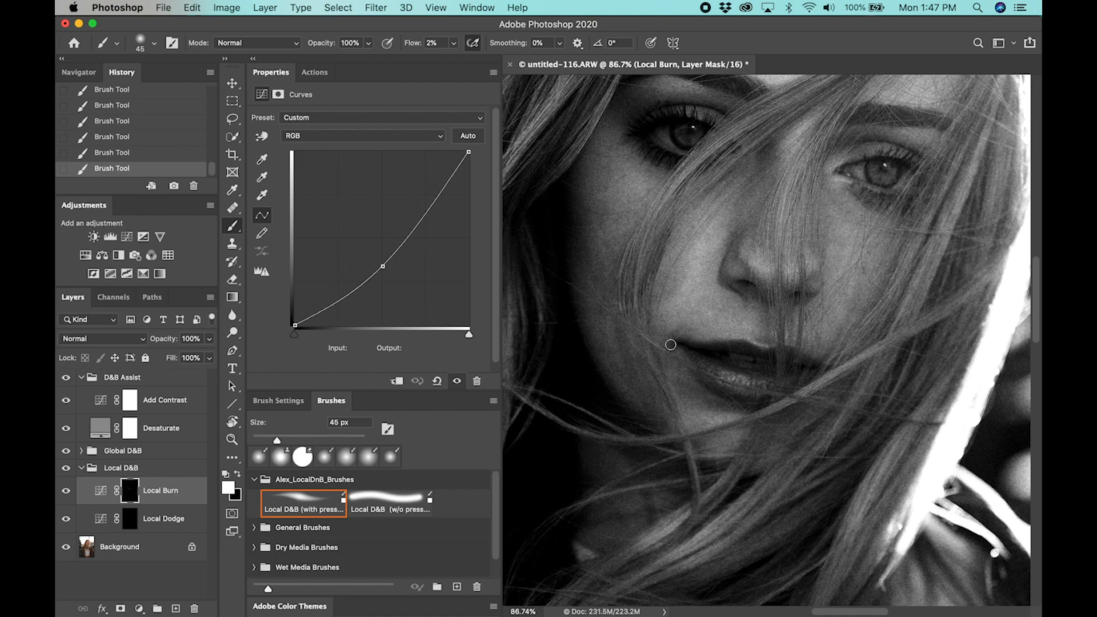
Darken the bright patches along the shaded outer cheek and jaw on the Local Burn mask with a 60 px brush
key(bracketright)
key(bracketright)
drag(614, 358, 613, 309)
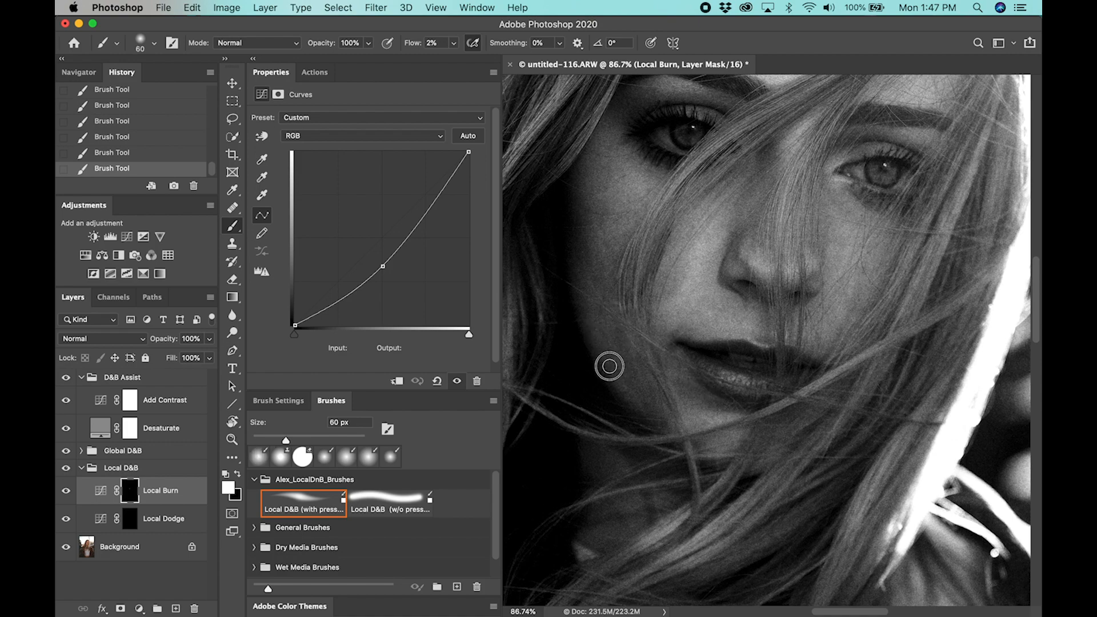
mouse_move(630, 387)
mouse_down()
mouse_move(631, 358)
mouse_move(609, 348)
mouse_move(620, 362)
mouse_move(604, 326)
mouse_up()
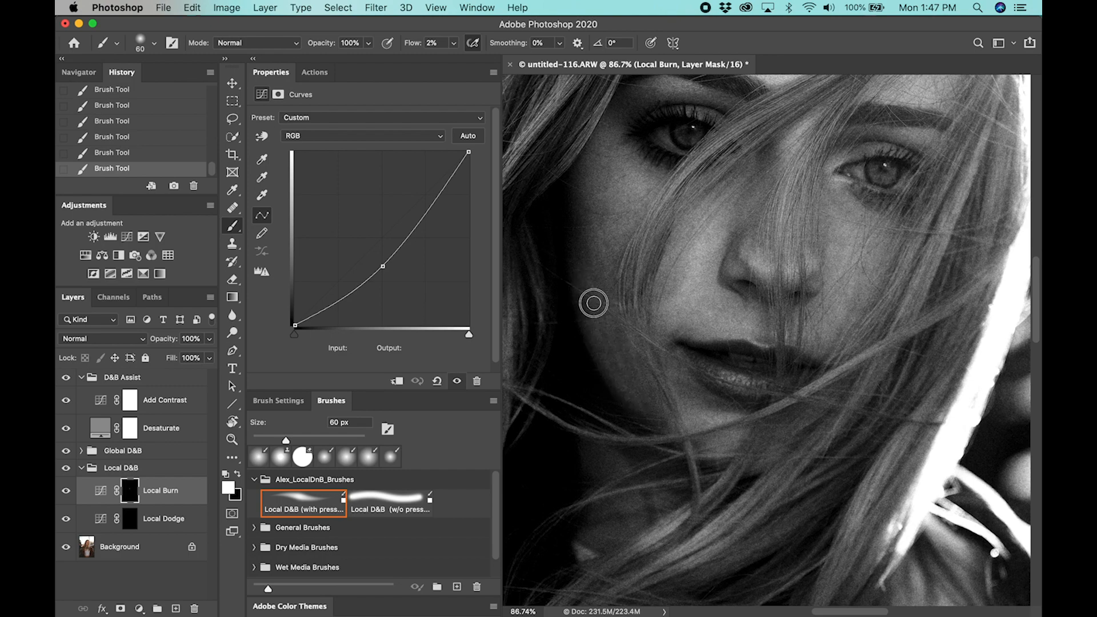
drag(629, 376, 634, 384)
drag(615, 354, 638, 407)
drag(602, 324, 618, 354)
Brighten the lower edge of the shaded cheek on the Local Dodge mask with a 45 px brush
scroll(801, 343, up, 4)
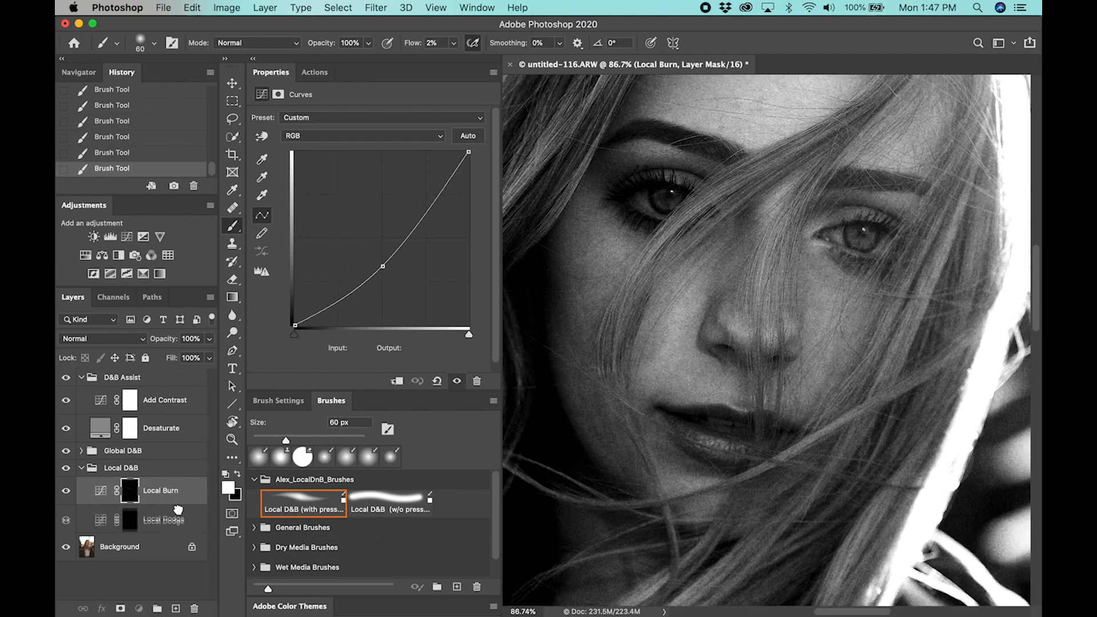
click(168, 518)
key(bracketleft)
key(bracketleft)
drag(583, 408, 577, 397)
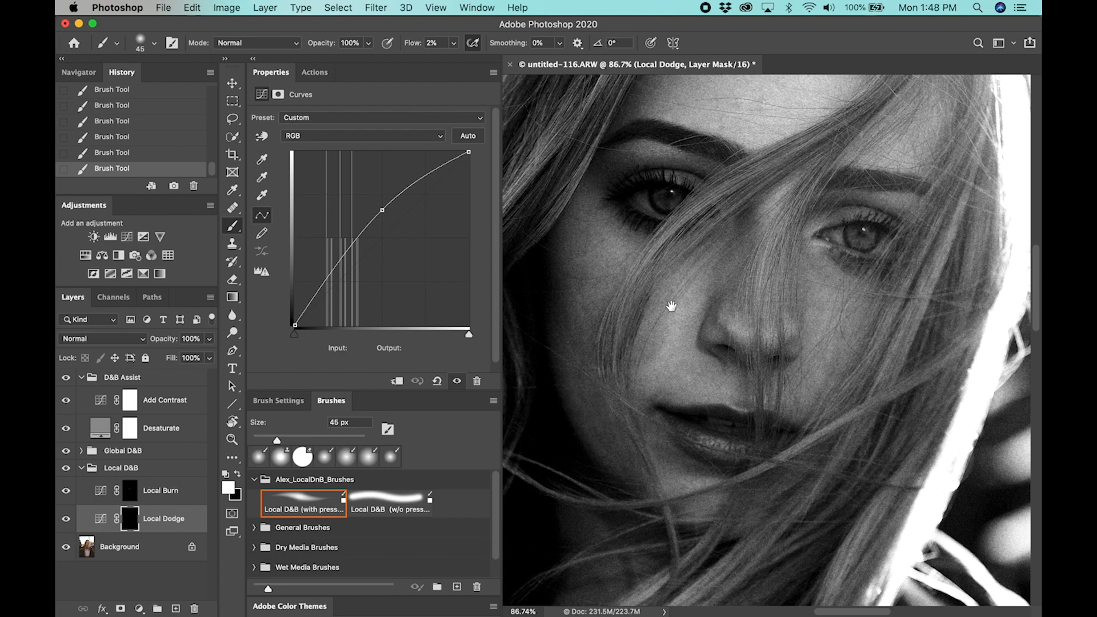
Darken the bright areas of the forehead above the eyebrow on the Local Burn mask with a 50 px brush
scroll(671, 306, up, 8)
scroll(672, 307, right, 3)
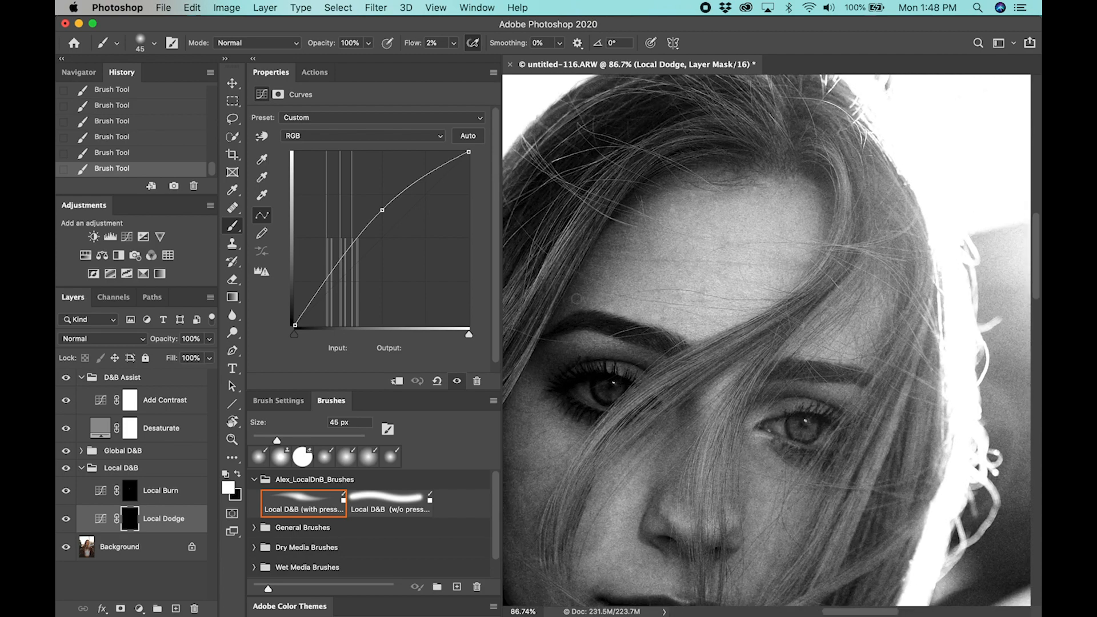
click(171, 491)
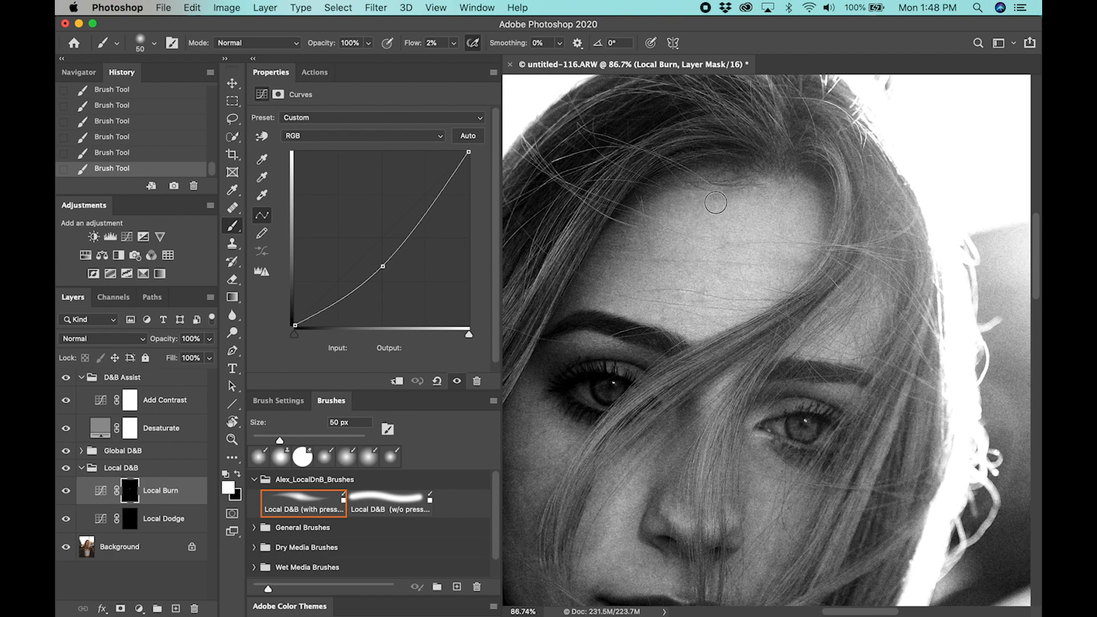
drag(601, 291, 610, 307)
Brighten the dark lines on the forehead on the Local Dodge mask with a 45 px brush
scroll(760, 223, down, 8)
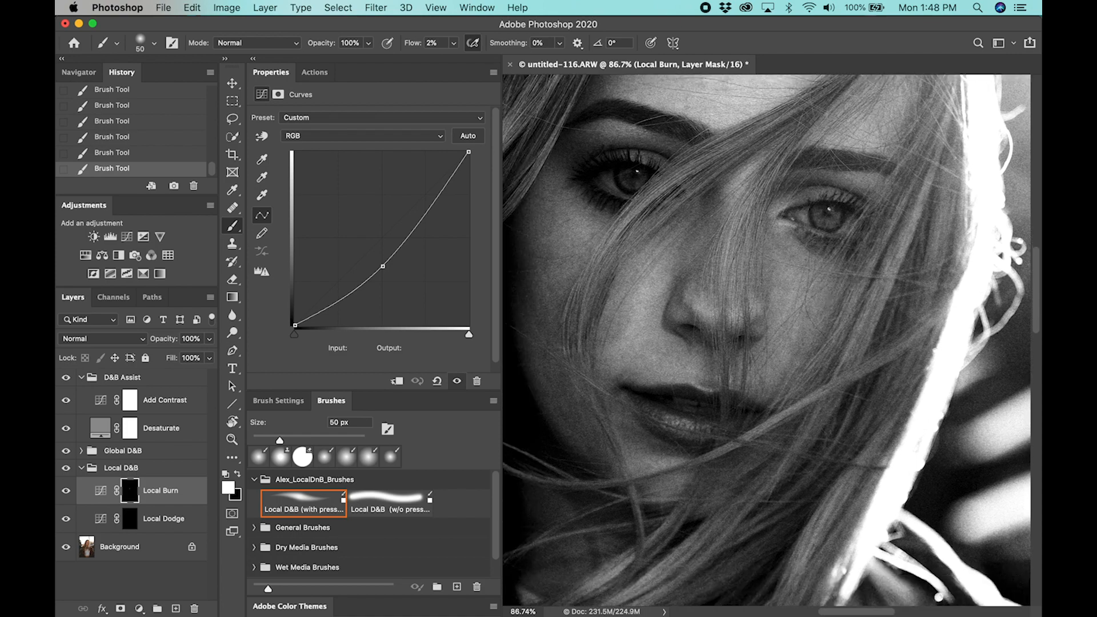
drag(757, 395, 777, 171)
mouse_move(743, 245)
mouse_down()
mouse_move(747, 276)
mouse_move(717, 315)
mouse_move(747, 350)
mouse_move(760, 344)
mouse_up()
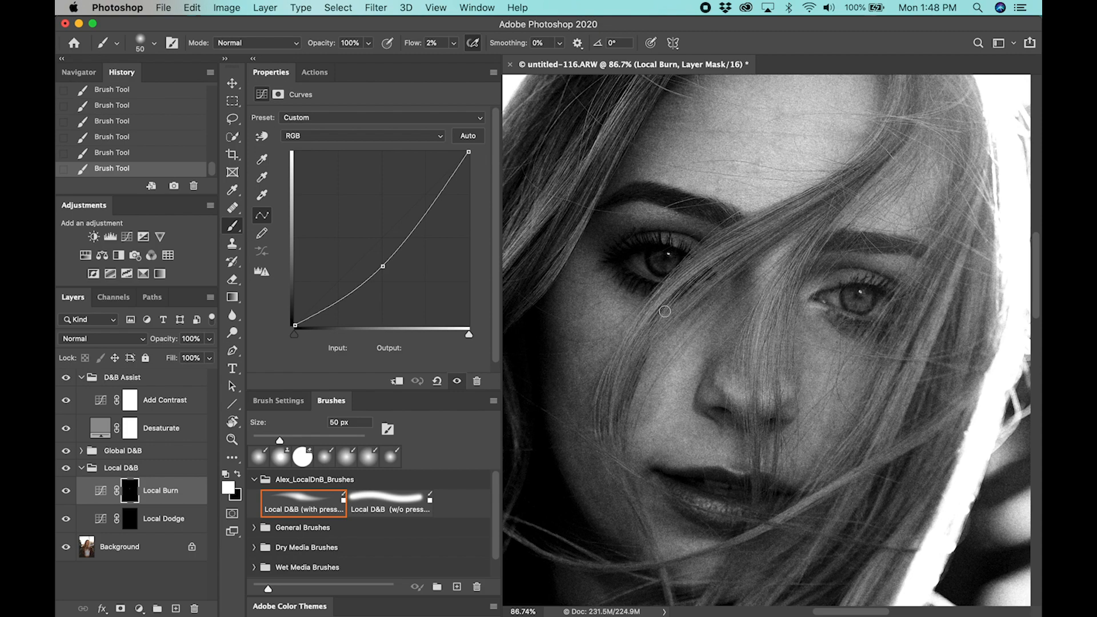
click(175, 520)
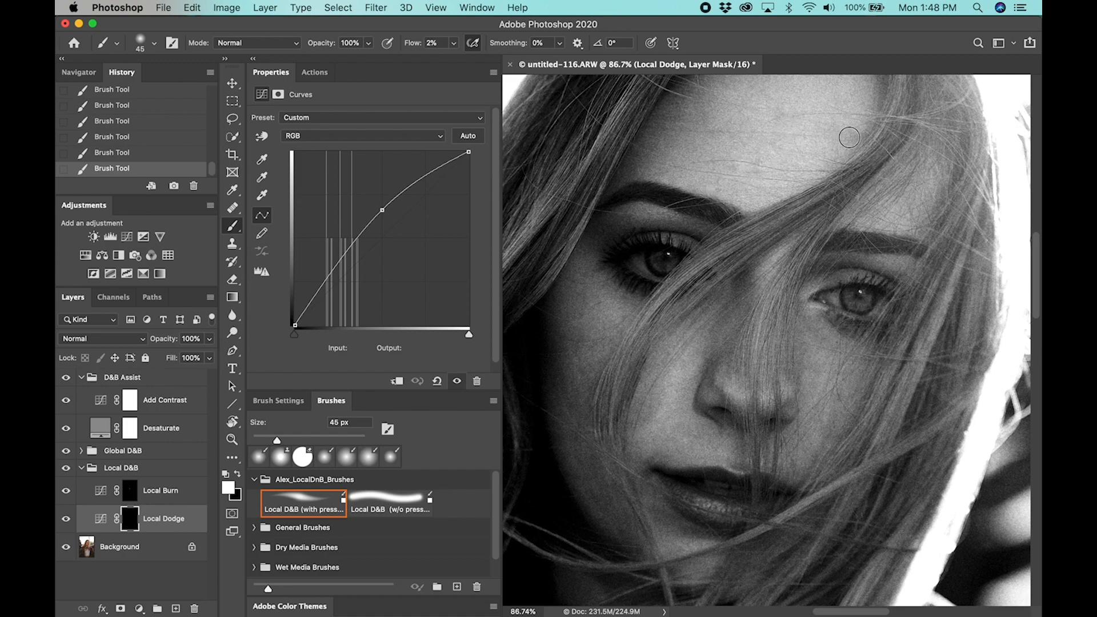
scroll(864, 223, up, 5)
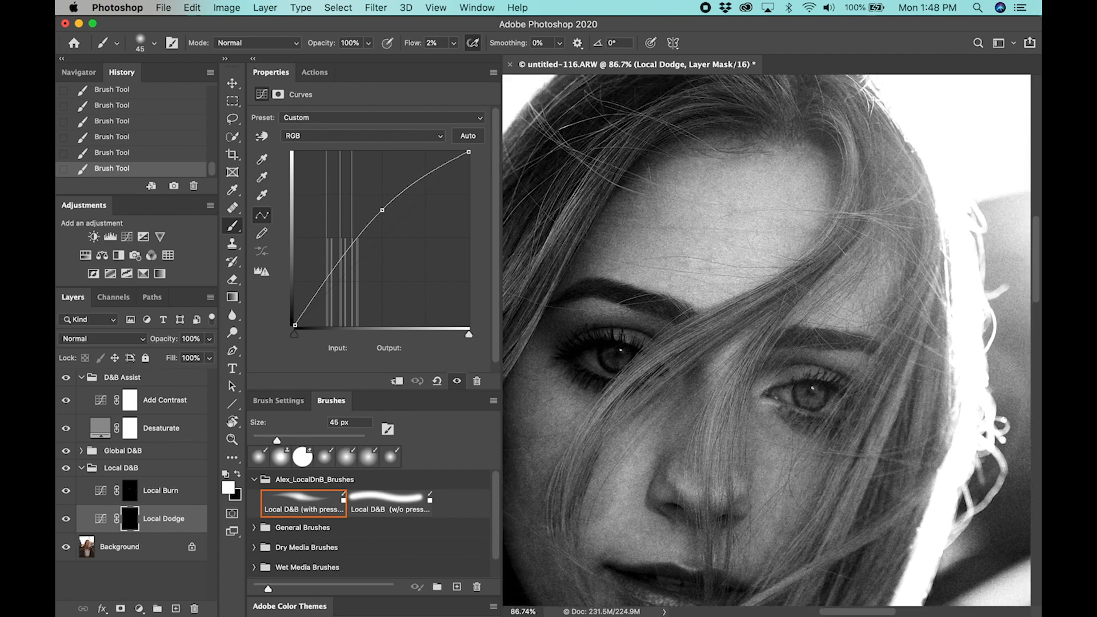
drag(688, 262, 710, 262)
Compare the black-and-white portrait with and without local dodge and burn by toggling the Local D&B group's visibility
click(67, 469)
click(67, 469)
scroll(639, 391, down, 6)
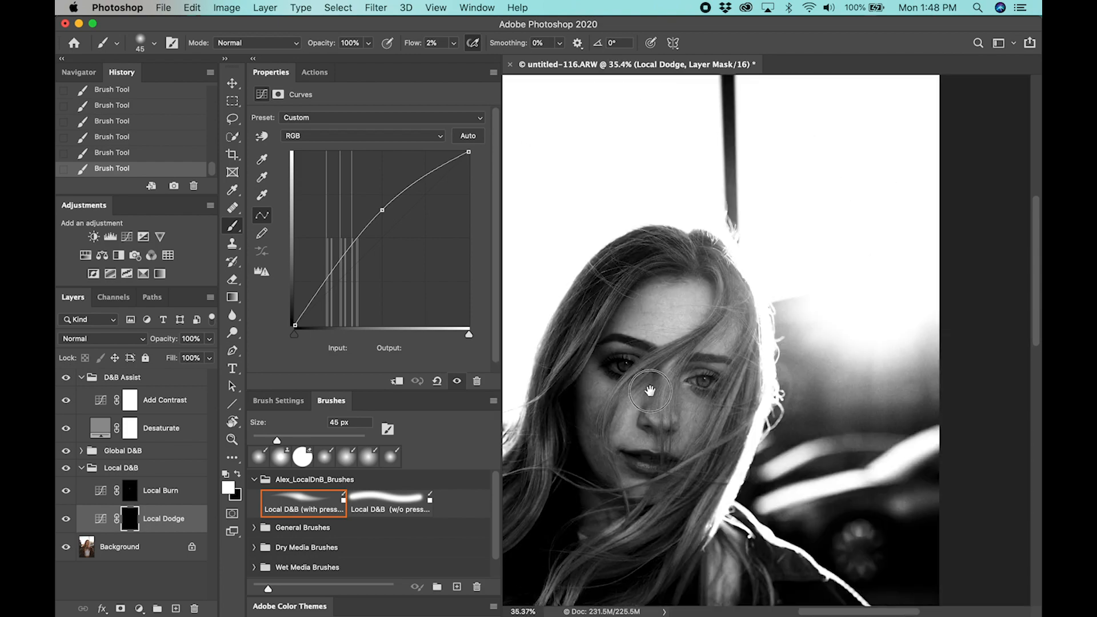
scroll(651, 391, up, 4)
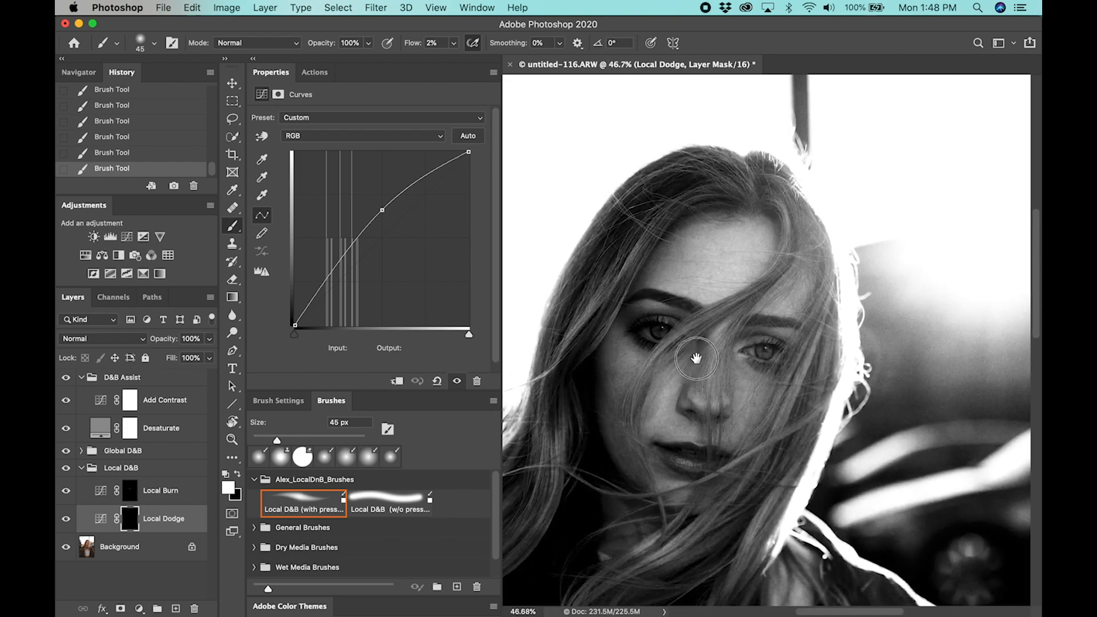
click(69, 469)
click(69, 469)
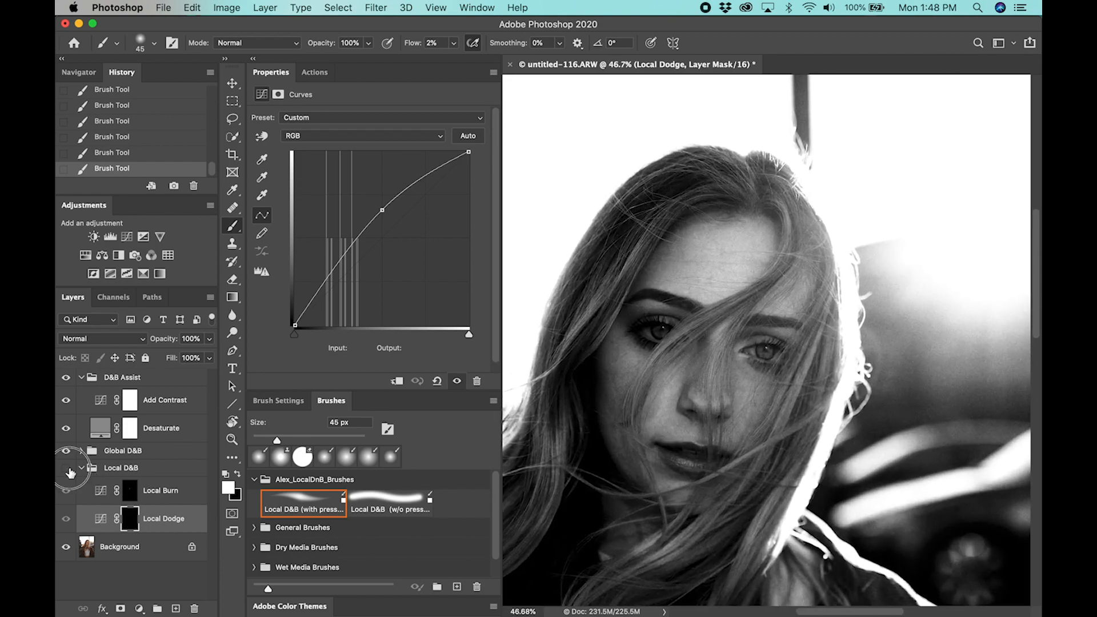
click(69, 469)
click(70, 469)
click(69, 469)
click(70, 469)
click(69, 469)
click(69, 469)
click(69, 469)
click(69, 470)
click(70, 469)
click(69, 469)
click(70, 469)
click(69, 469)
Hide D&B Assist to compare the Local D&B effect in color, restore the assist view and collapse the Local D&B group
click(66, 378)
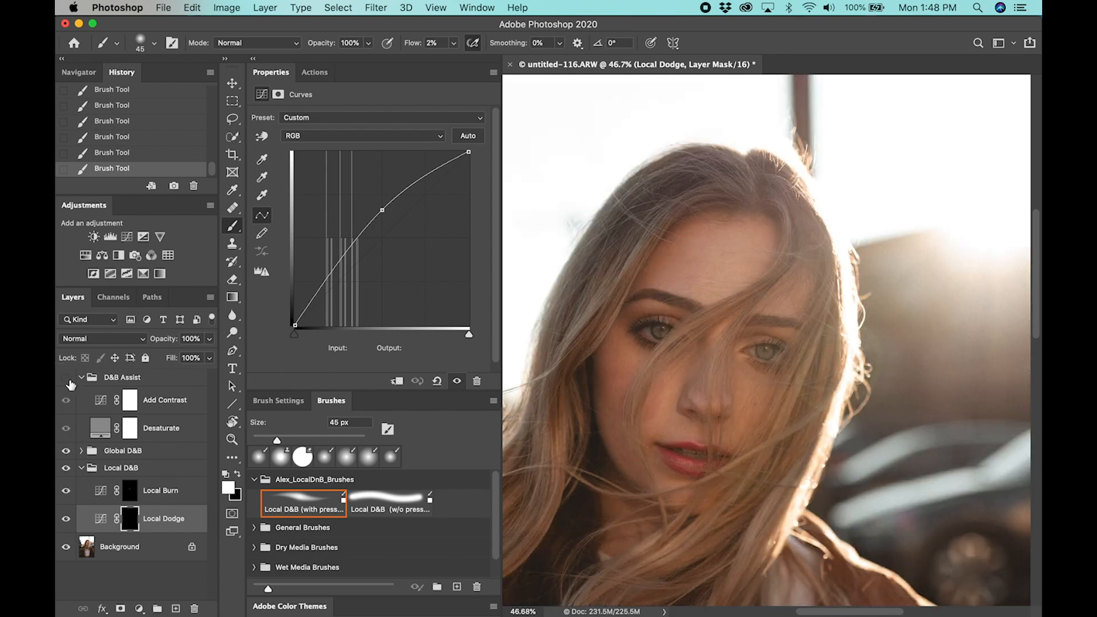
click(63, 469)
click(63, 469)
click(63, 469)
click(64, 469)
click(63, 469)
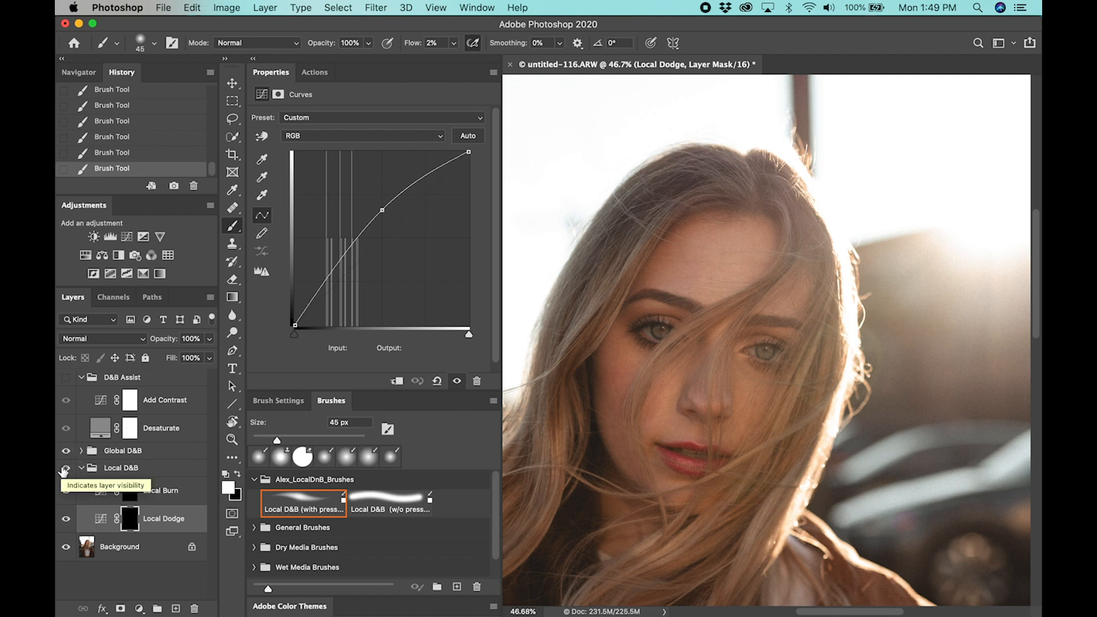
click(65, 377)
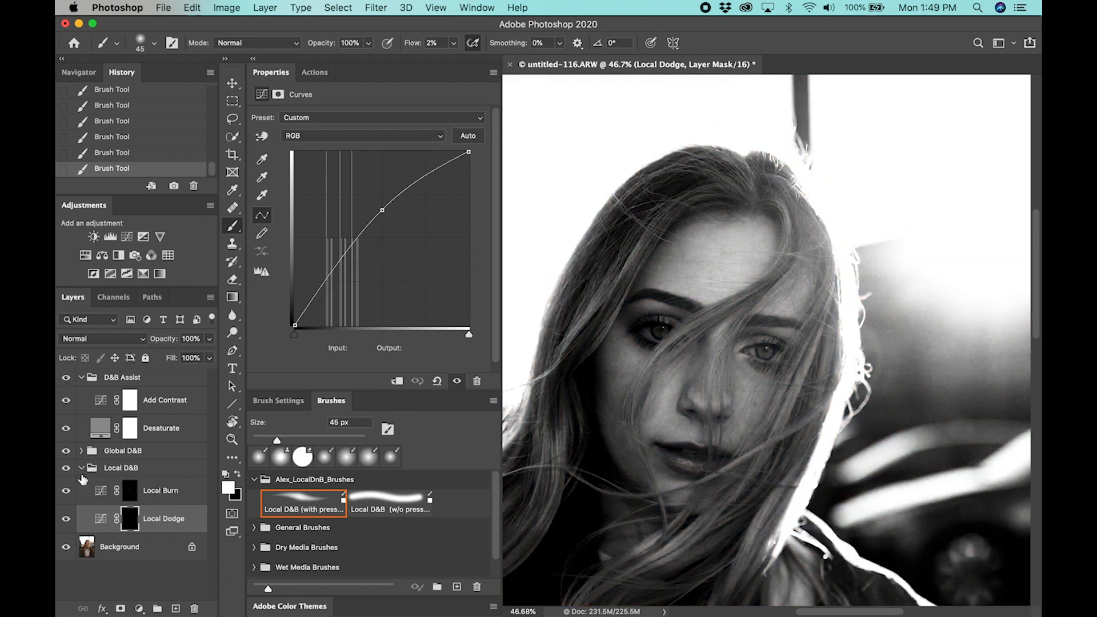
click(81, 470)
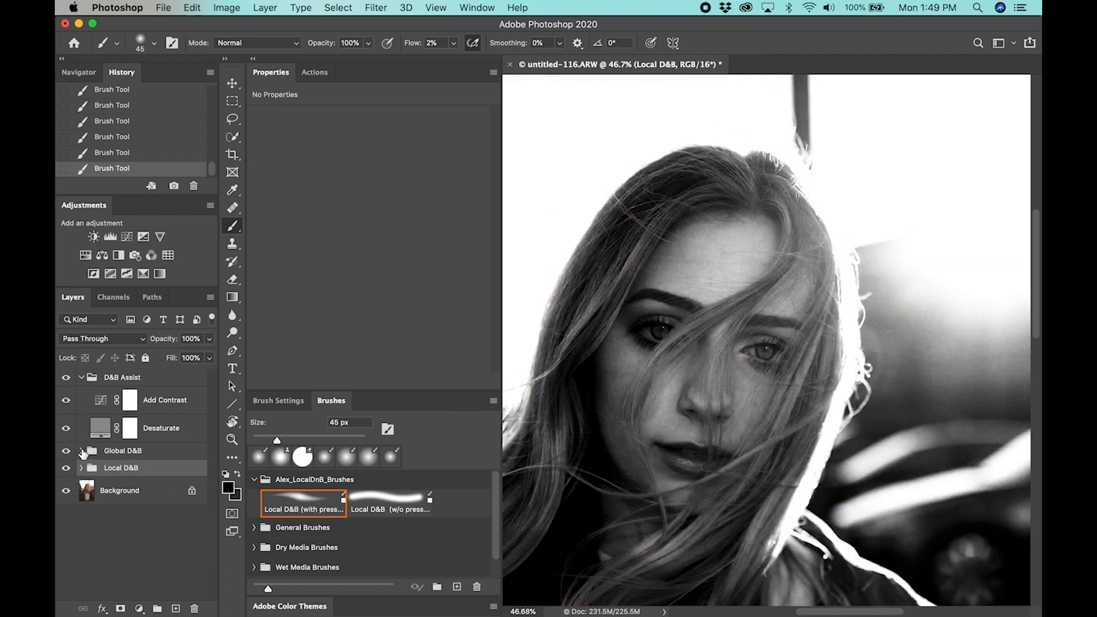
Select the Global Dodge layer mask inside the Global D&B group and set the brush flow to 5%
click(81, 451)
click(189, 502)
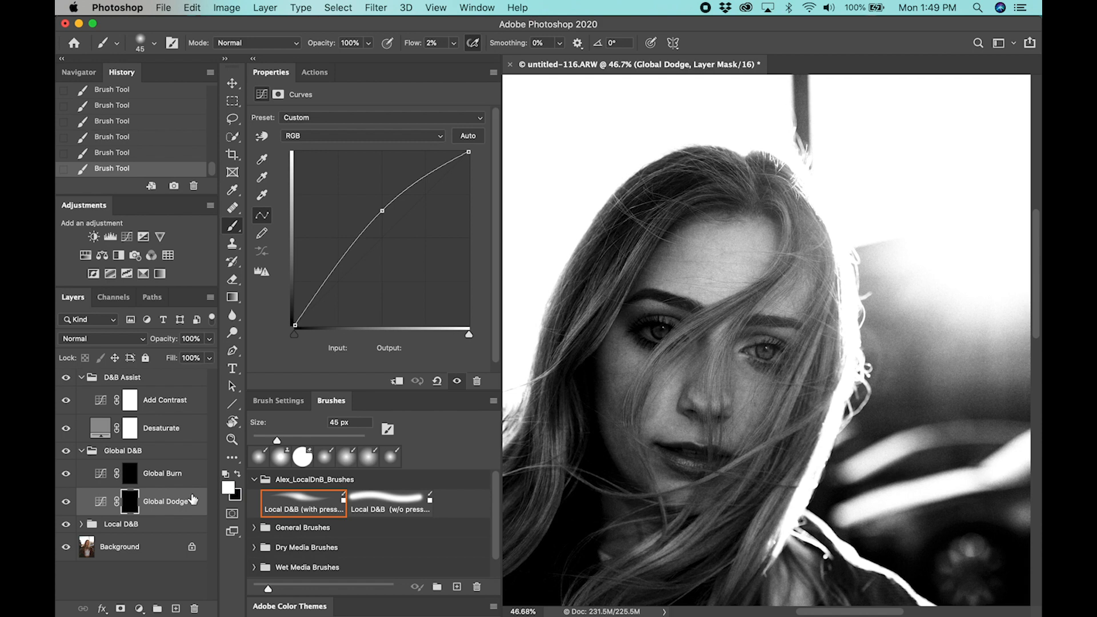
click(433, 43)
text(5)
Brighten the cheeks below both eyes on the Global Dodge mask with an enlarged brush
scroll(707, 409, up, 4)
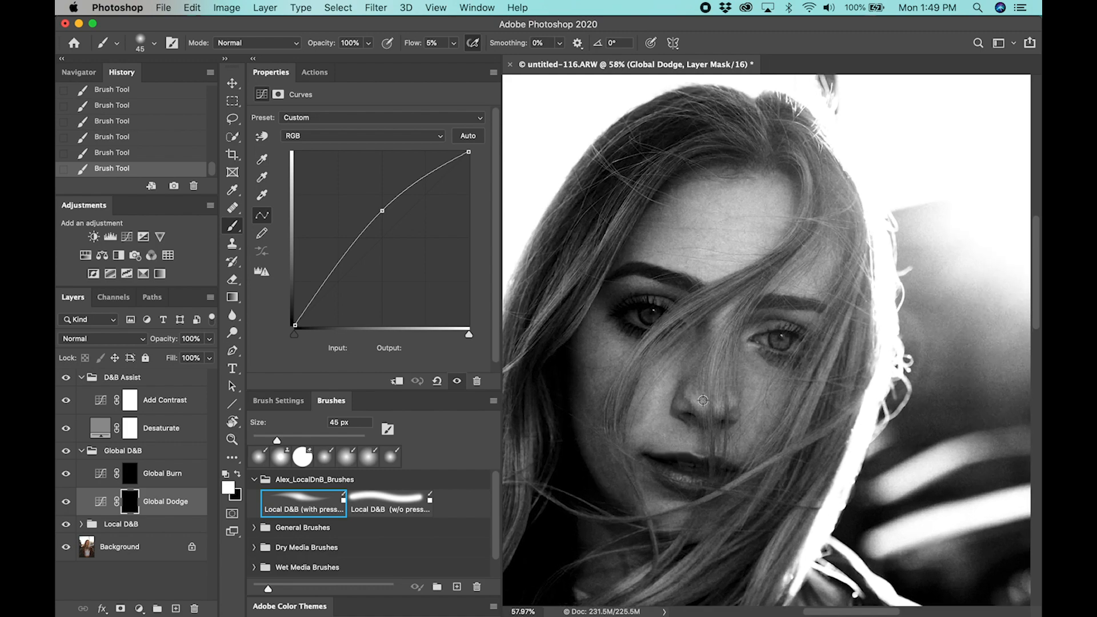
scroll(703, 401, up, 1)
drag(703, 400, 717, 409)
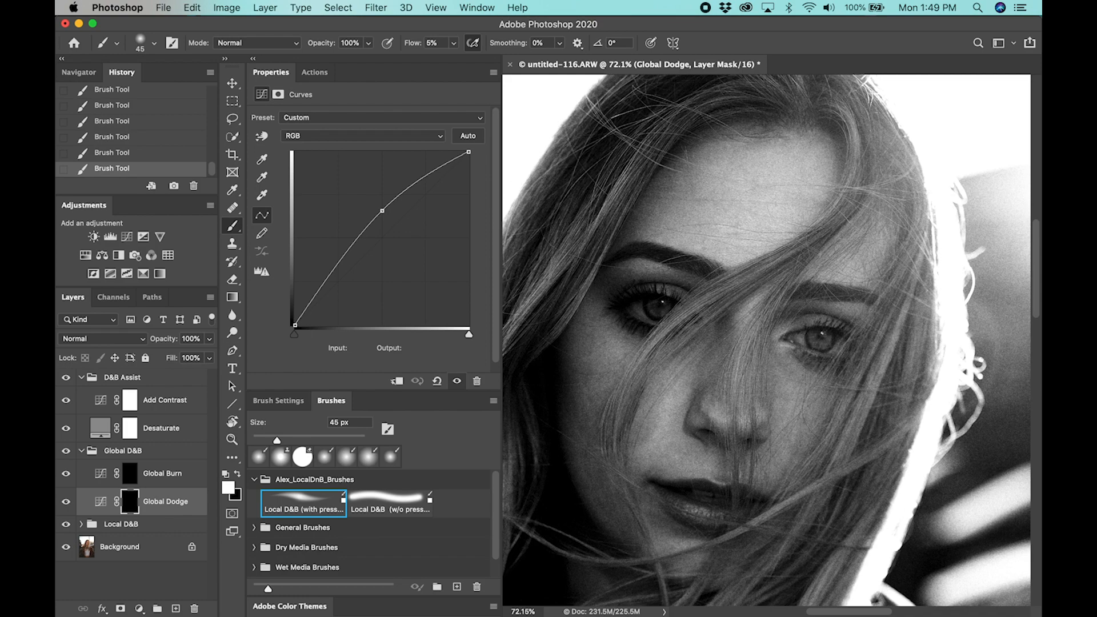
key(bracketright)
key(bracketright)
key(bracketright)
key(bracketright)
key(bracketright)
key(bracketright)
key(bracketright)
key(bracketright)
mouse_move(616, 366)
mouse_down()
mouse_move(636, 345)
mouse_move(623, 353)
mouse_move(623, 341)
mouse_move(672, 379)
mouse_move(740, 361)
mouse_up()
mouse_move(791, 390)
mouse_down()
mouse_move(817, 380)
mouse_move(796, 385)
mouse_move(809, 409)
mouse_move(785, 385)
mouse_move(783, 401)
mouse_move(794, 371)
mouse_up()
Brighten the upper eyelid area beneath the eyebrow on the Global Dodge mask with a 125 px brush
key(bracketleft)
key(bracketleft)
key(bracketleft)
key(bracketleft)
key(bracketleft)
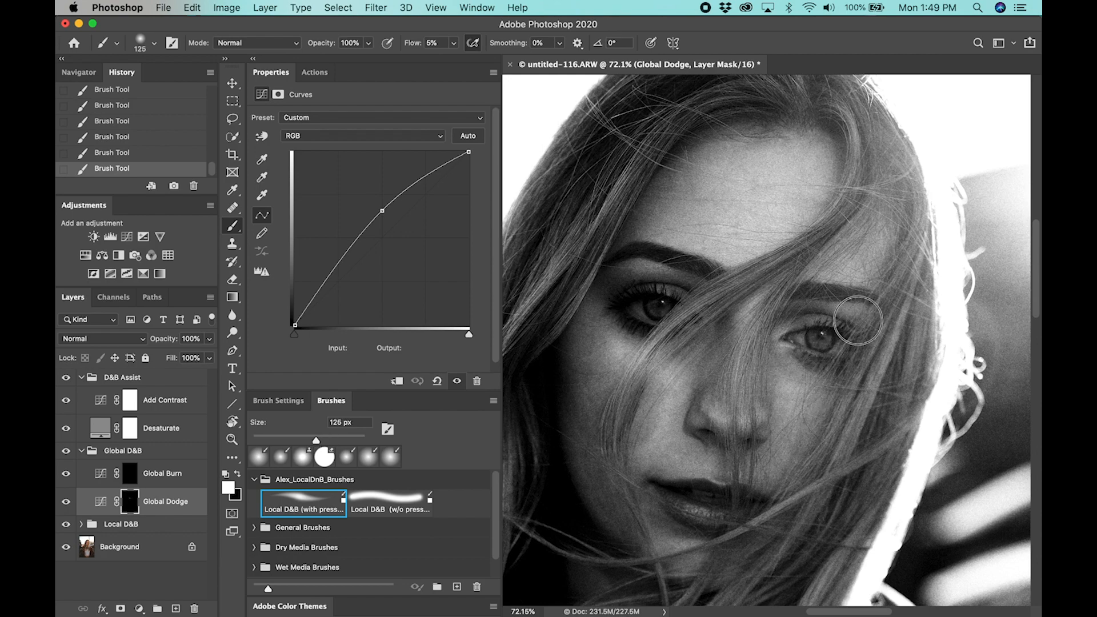
drag(656, 268, 637, 279)
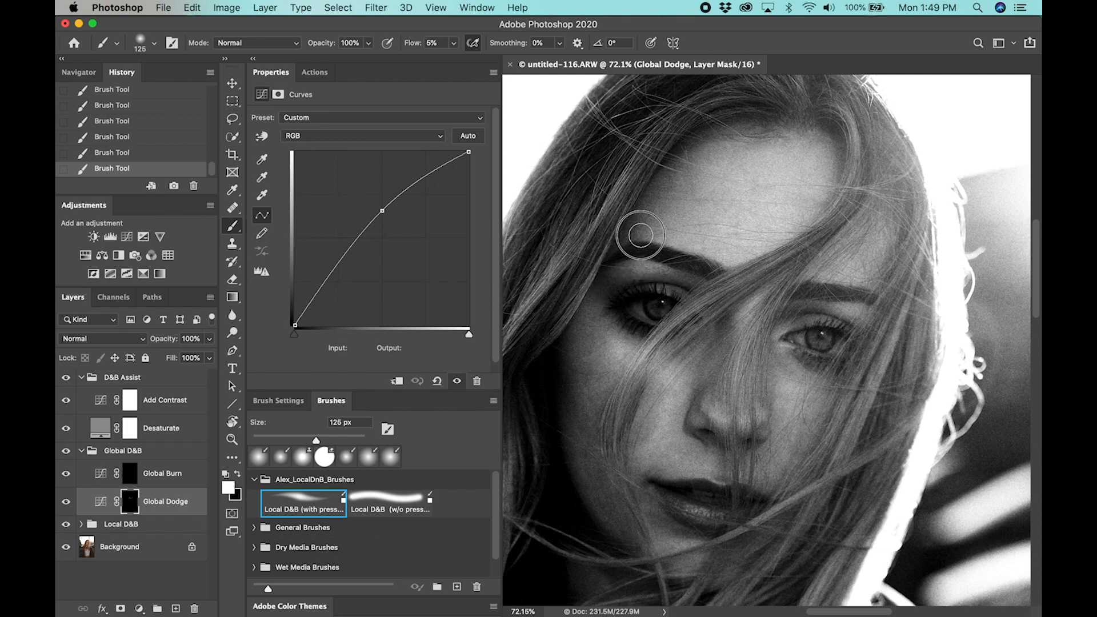
Brighten the forehead on the Global Dodge mask with a large soft brush of 300 px
key(bracketright)
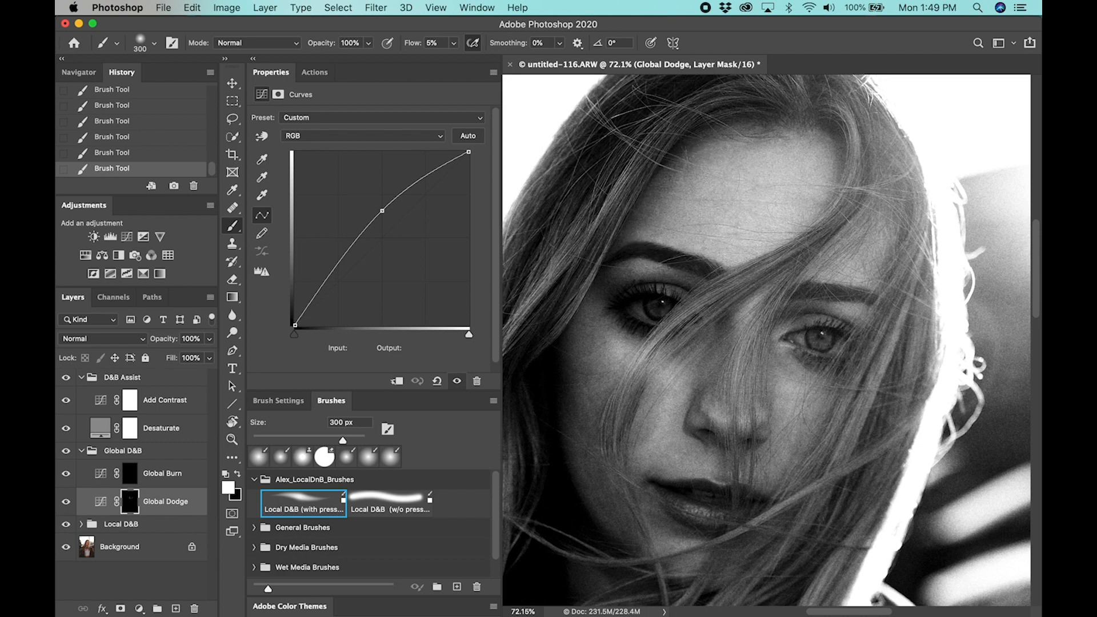
key(bracketright)
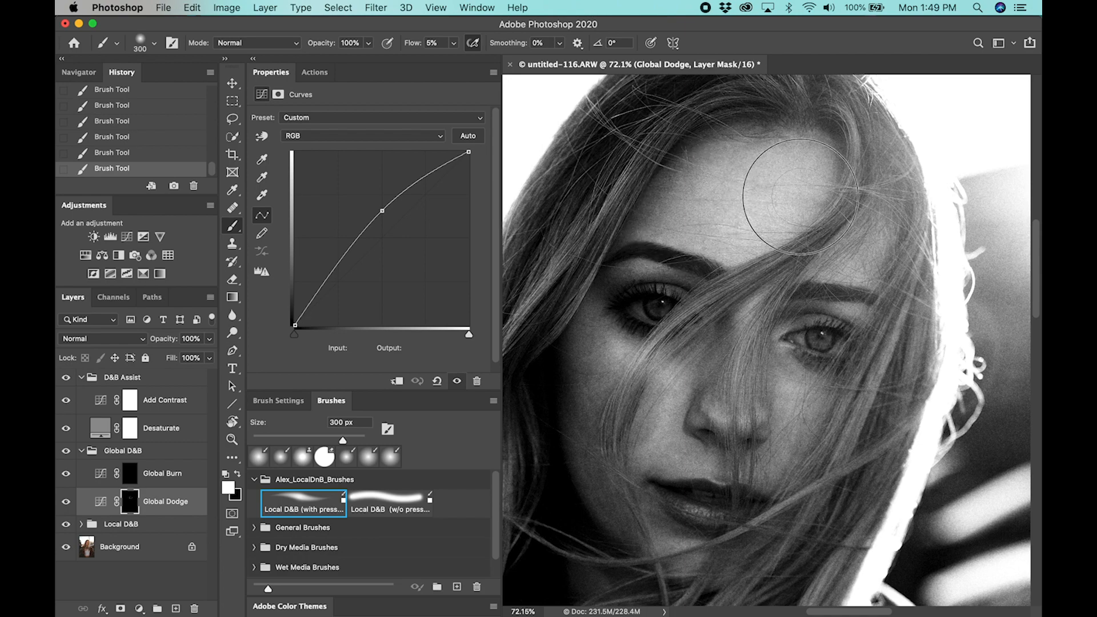
key(bracketleft)
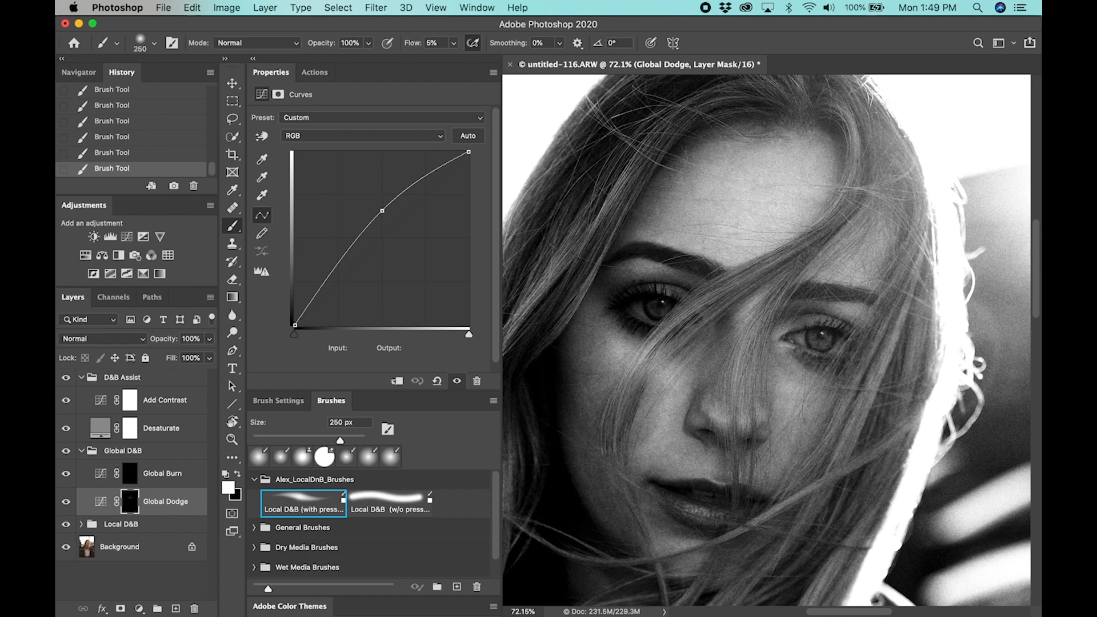
Brighten the nose bridge with a 150 px brush and the upper lip area with a 90 px brush on the Global Dodge mask
key(bracketleft)
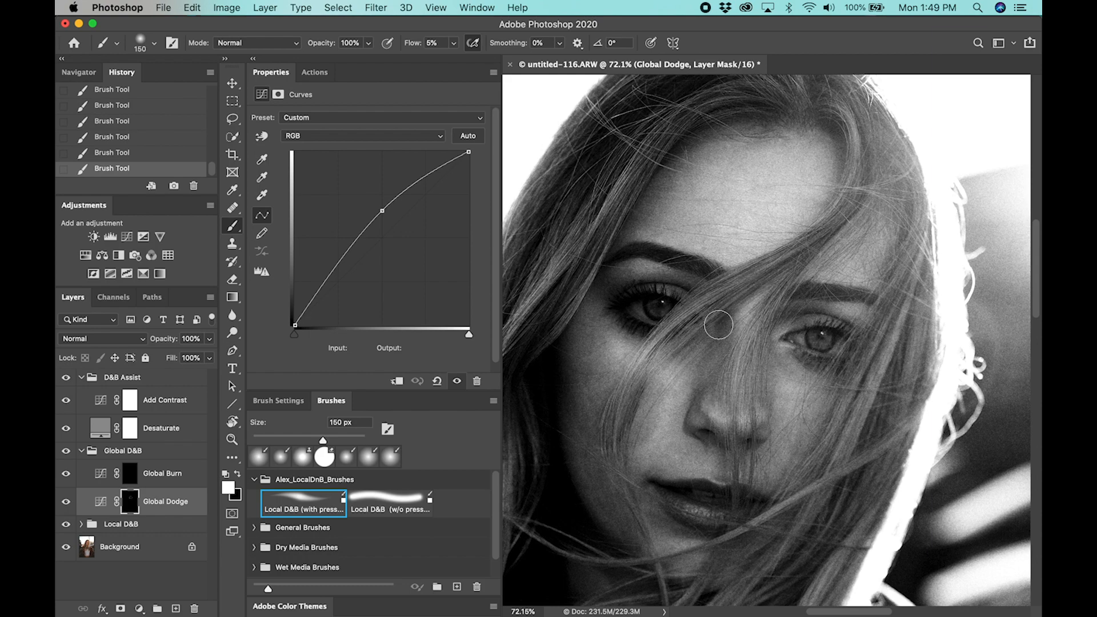
key(bracketleft)
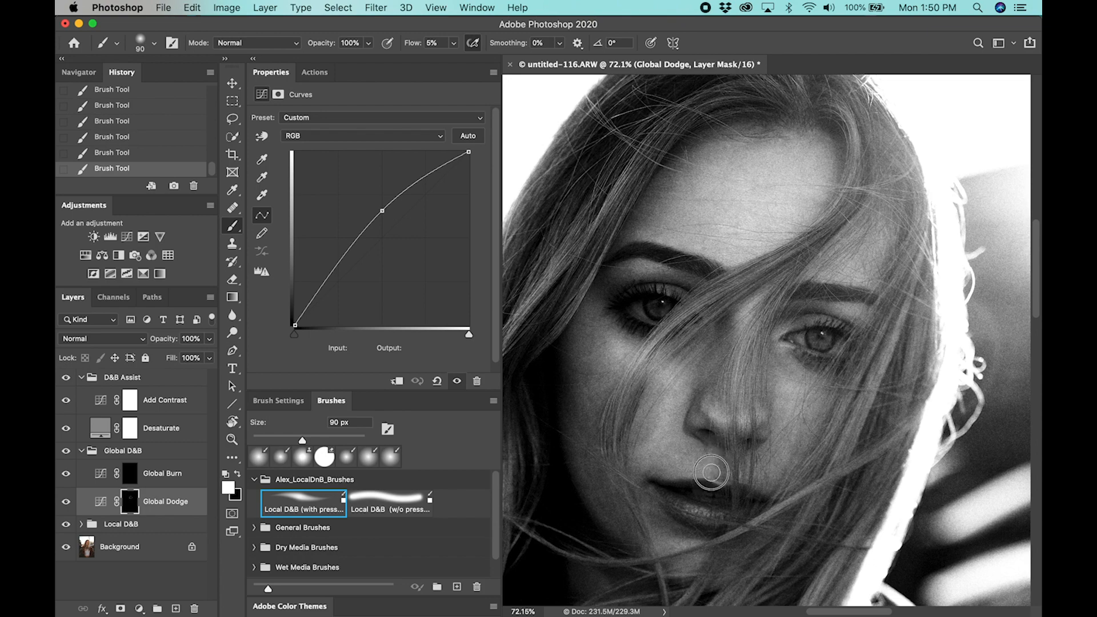
mouse_move(768, 482)
mouse_down()
mouse_move(739, 413)
mouse_move(688, 431)
mouse_move(728, 437)
mouse_up()
Brighten the chin below the lips on the Global Dodge mask with a 150 px brush, undoing the last stroke
key(bracketright)
key(bracketright)
key(bracketright)
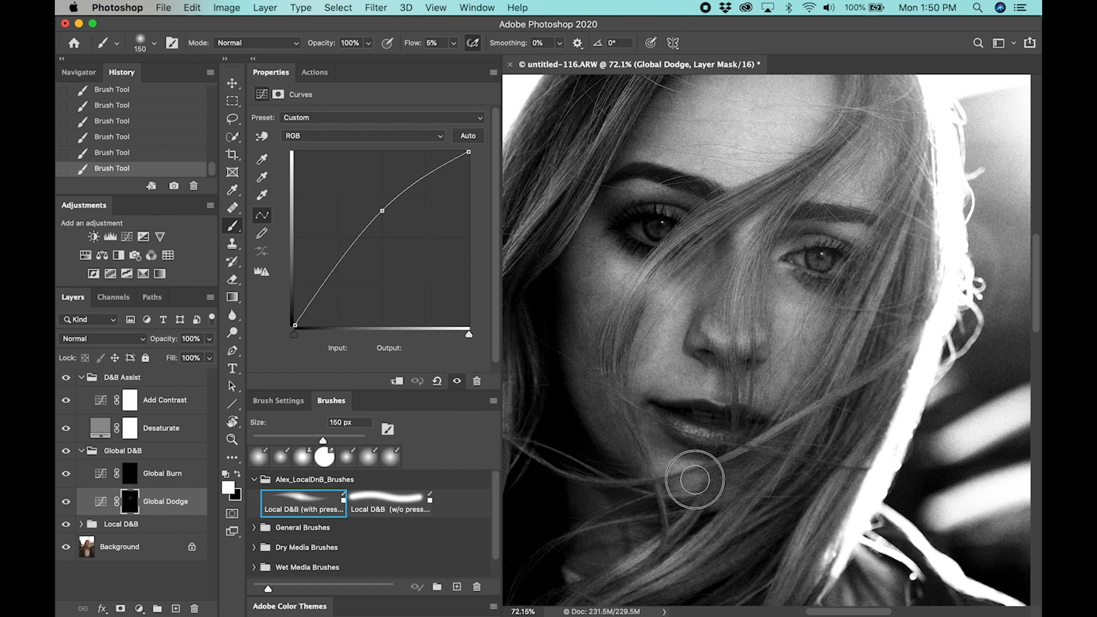
drag(695, 473, 684, 474)
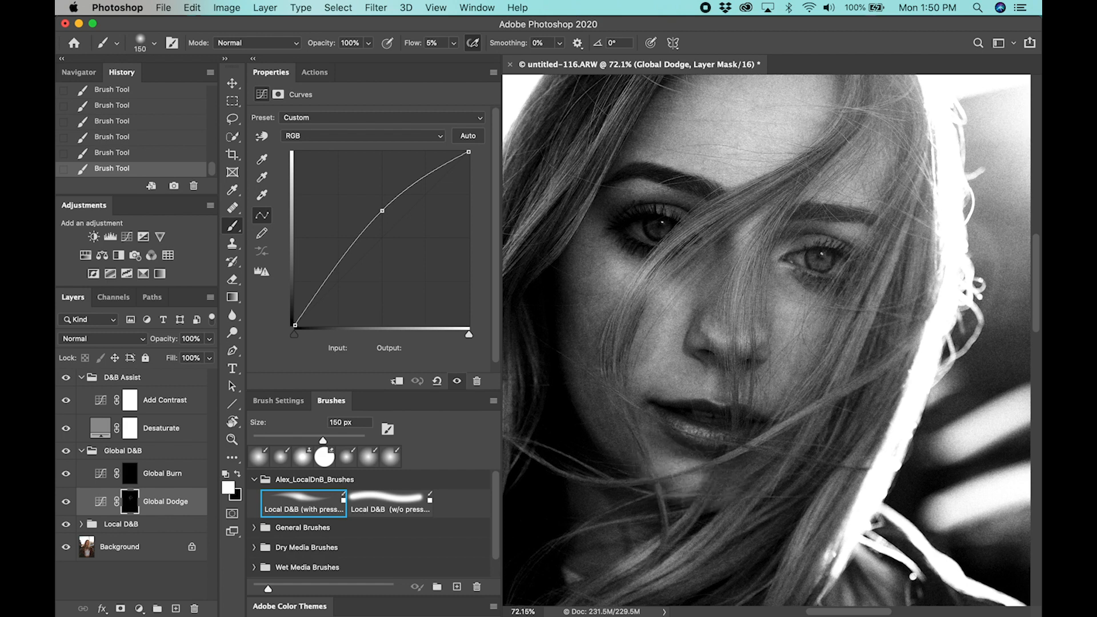
key(super+z)
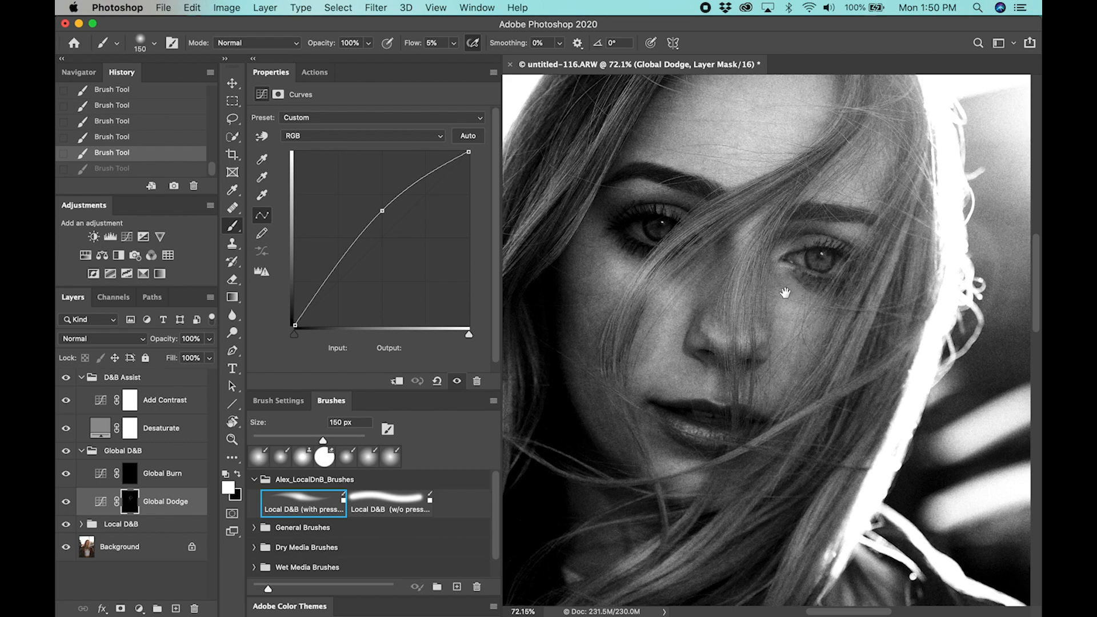
Darken the outer cheek on the shadow side of the face on the Global Burn mask, using a brush up to 300 px
drag(785, 292, 750, 341)
drag(743, 378, 715, 357)
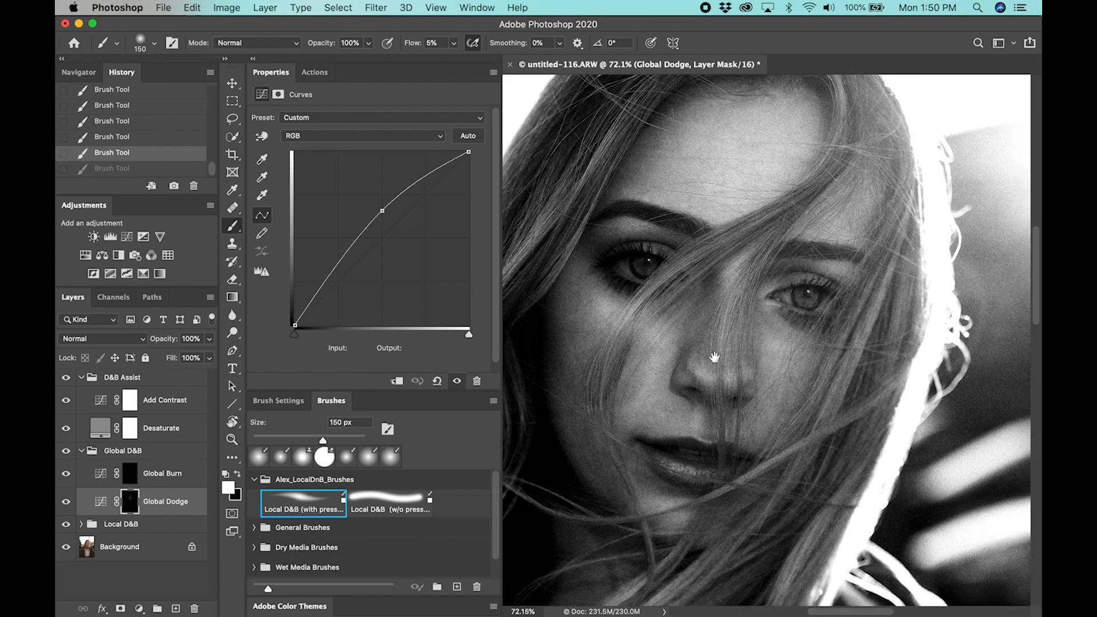
click(183, 474)
key(bracketright)
key(bracketright)
mouse_move(580, 362)
mouse_down()
mouse_move(588, 314)
mouse_move(569, 352)
mouse_move(571, 333)
mouse_up()
mouse_move(564, 384)
mouse_down()
mouse_move(594, 339)
mouse_move(571, 371)
mouse_move(572, 311)
mouse_move(565, 337)
mouse_up()
key(bracketright)
key(bracketright)
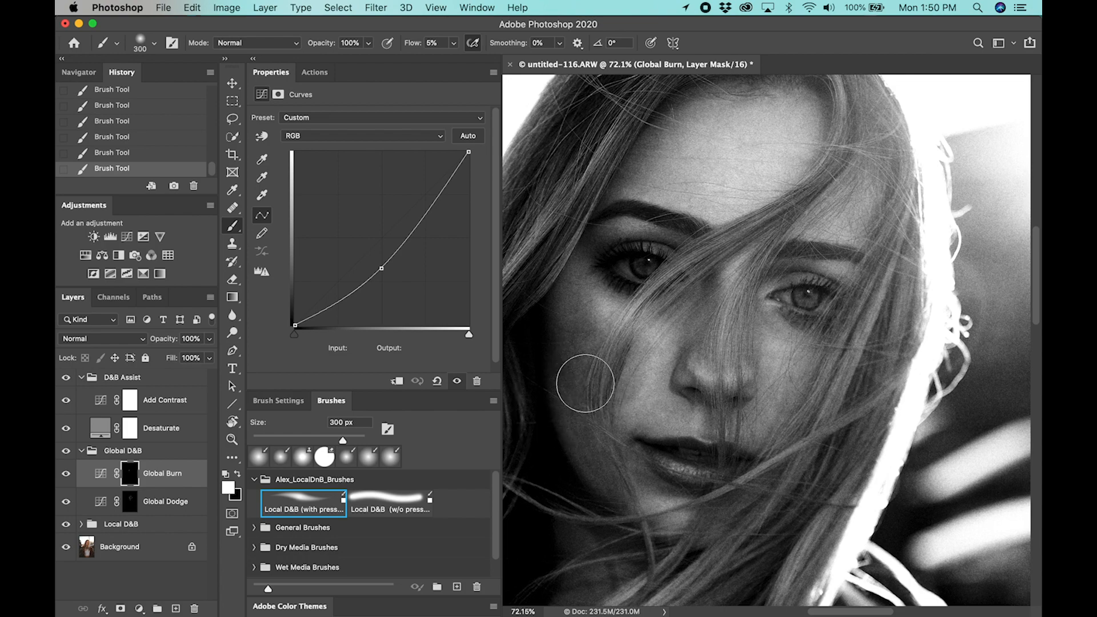
mouse_move(586, 309)
mouse_down()
mouse_move(602, 376)
mouse_move(580, 345)
mouse_move(606, 383)
mouse_move(580, 314)
mouse_move(602, 336)
mouse_move(602, 375)
mouse_move(581, 406)
mouse_move(614, 381)
mouse_move(587, 308)
mouse_move(591, 445)
mouse_move(587, 416)
mouse_move(564, 404)
mouse_move(561, 415)
mouse_move(572, 431)
mouse_move(566, 381)
mouse_move(589, 446)
mouse_move(564, 401)
mouse_move(569, 360)
mouse_move(618, 473)
mouse_move(631, 400)
mouse_up()
Darken the area beneath and beside the nose on the Global Burn mask with a 90 px brush
key(bracketleft)
key(bracketleft)
key(bracketleft)
key(bracketleft)
key(bracketleft)
key(bracketleft)
key(bracketleft)
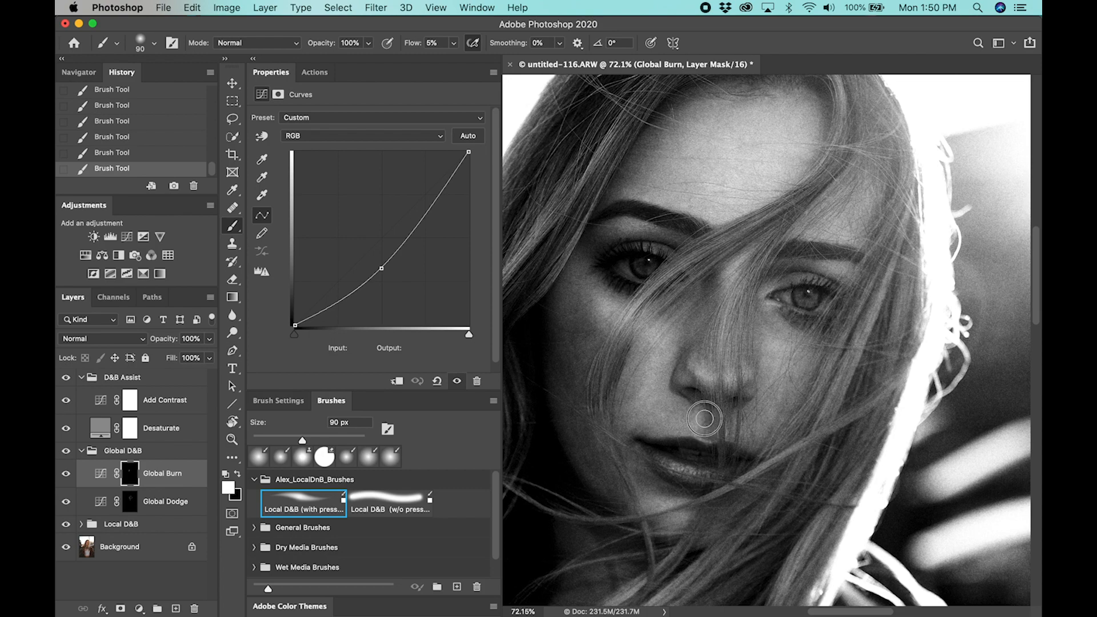
mouse_move(708, 418)
mouse_down()
mouse_move(684, 380)
mouse_move(739, 394)
mouse_move(754, 386)
mouse_up()
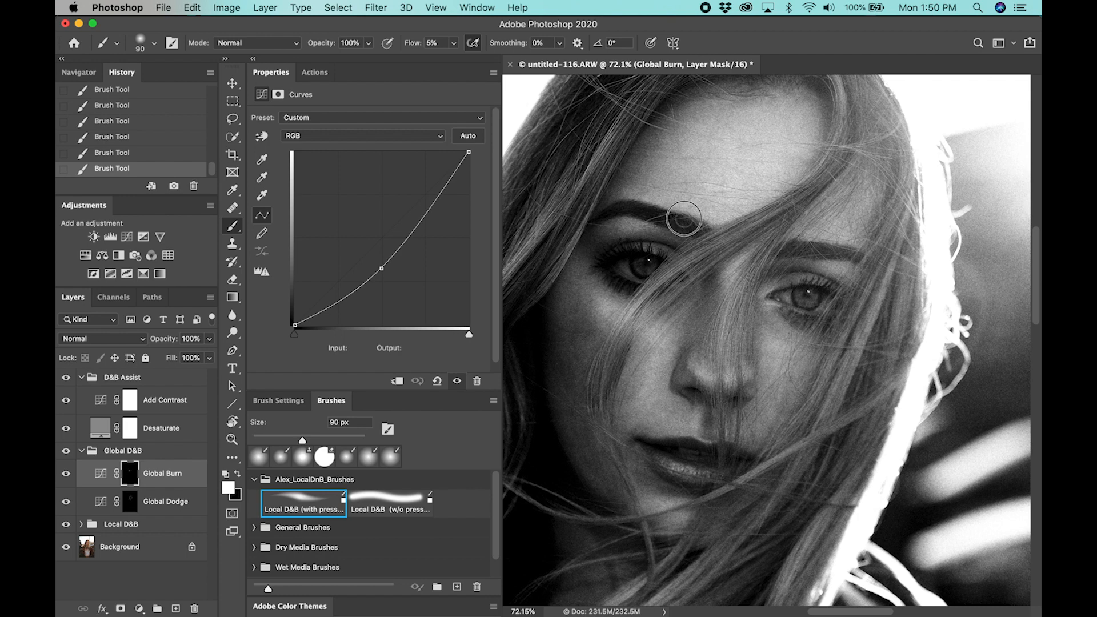
Darken the brow and inner corner of the hair-covered eye and the fold from nostril to jaw with the 90 px brush
drag(789, 247, 865, 264)
drag(766, 274, 778, 277)
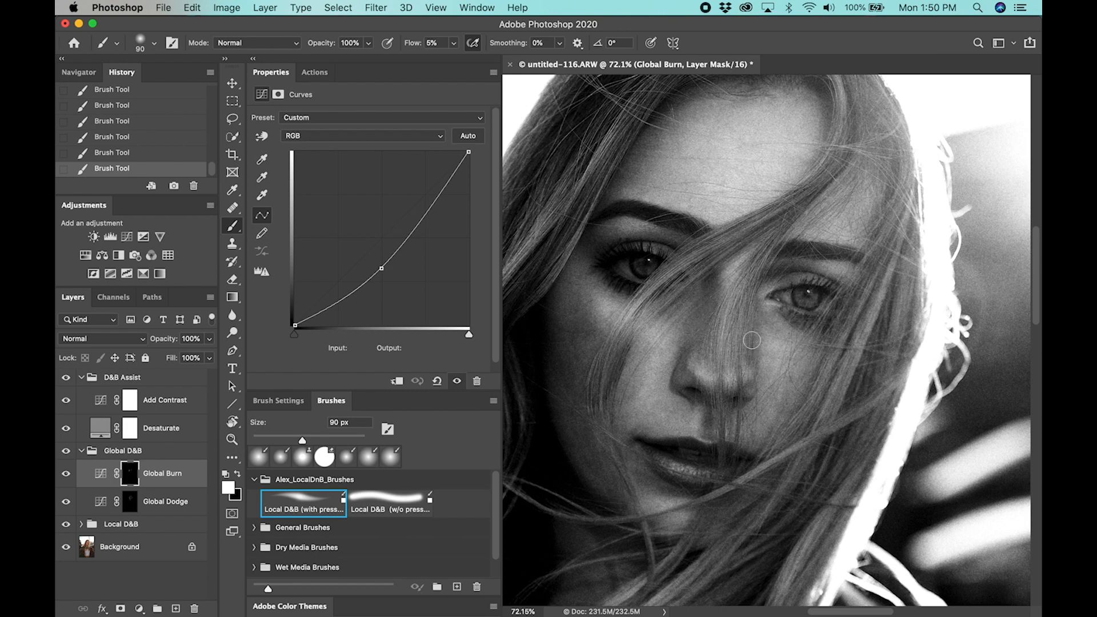
mouse_move(694, 383)
mouse_down()
mouse_move(716, 388)
mouse_move(702, 429)
mouse_move(626, 464)
mouse_move(635, 487)
mouse_up()
Darken the cheek beside the nose on the Global Burn mask with a brush of 150 px, reduced to 125 px
key(bracketright)
key(bracketright)
key(bracketright)
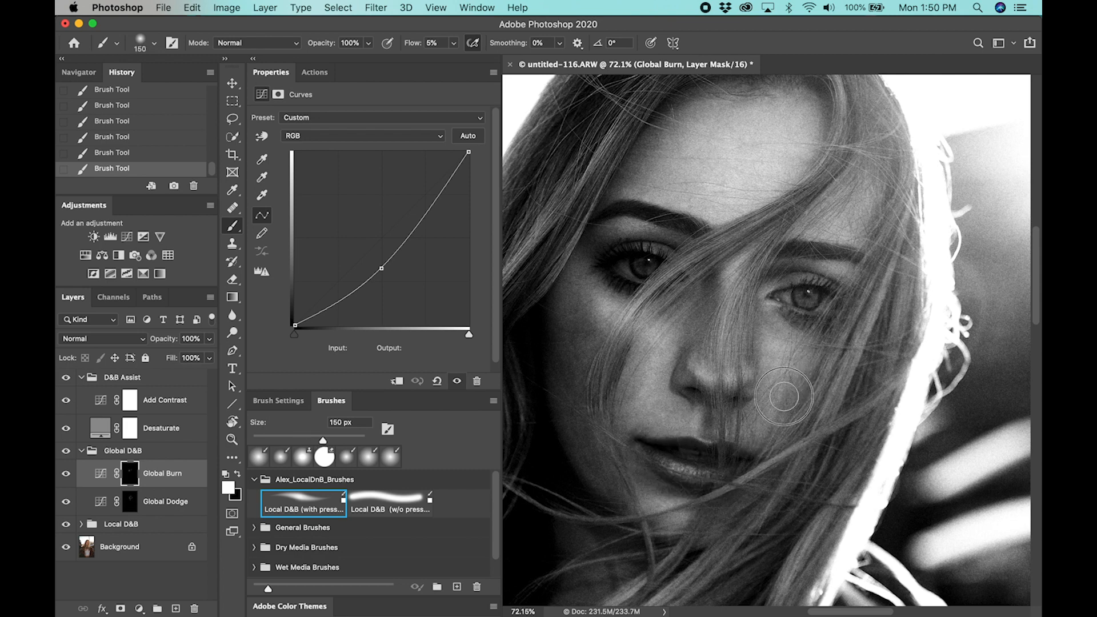
key(bracketleft)
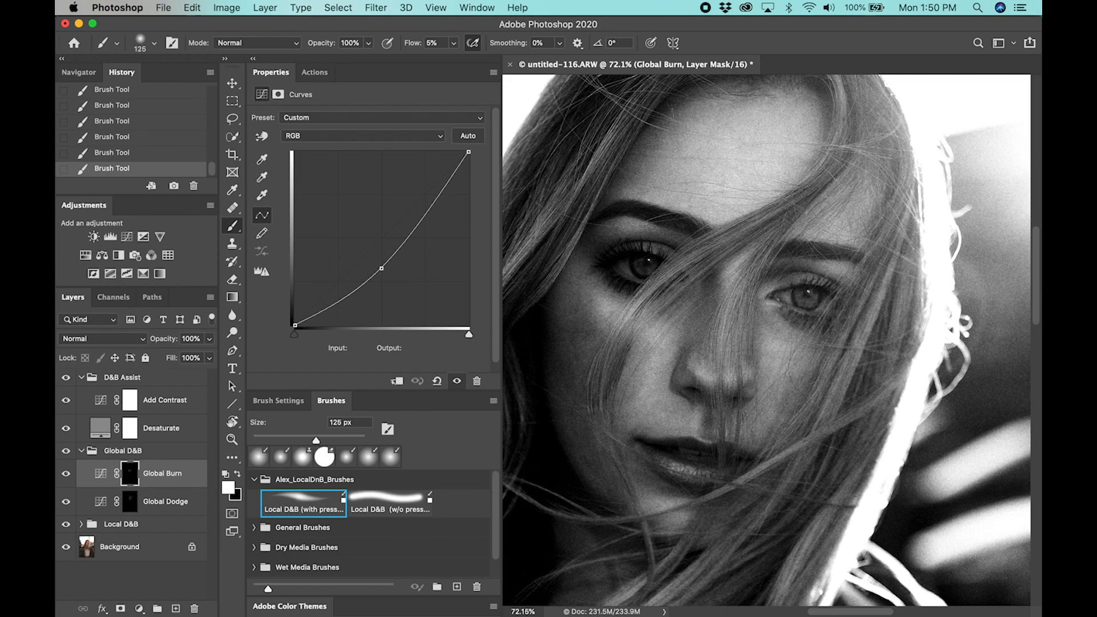
Darken the lower cheek and jawline toward the chin on the Global Burn mask with a 175 px brush
scroll(876, 218, up, 5)
key(bracketright)
key(bracketright)
key(bracketright)
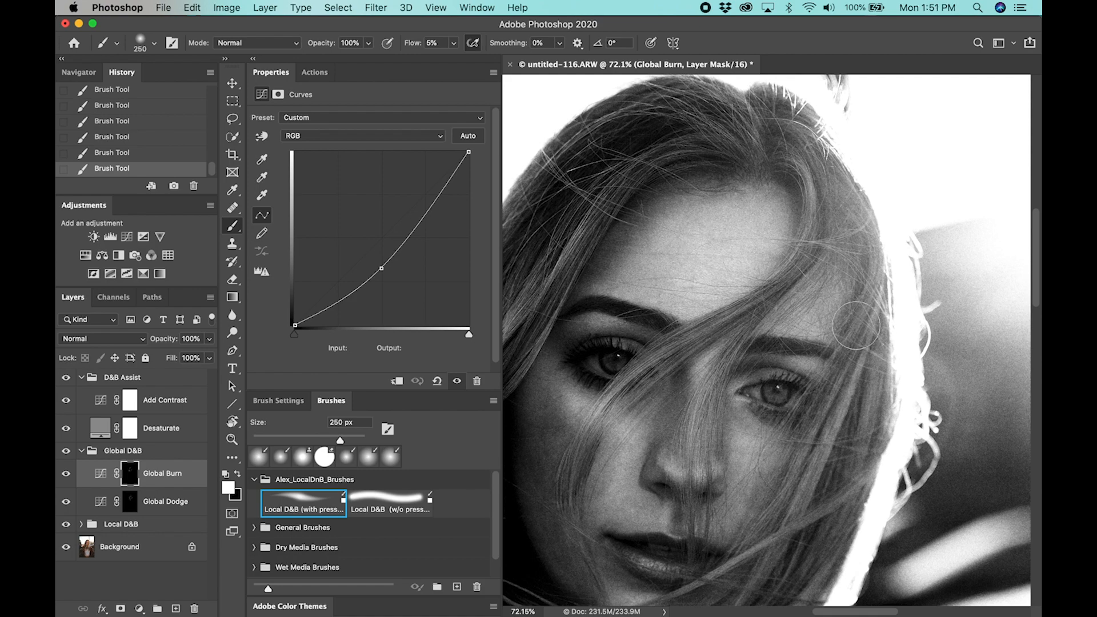
scroll(866, 339, down, 3)
scroll(875, 291, down, 3)
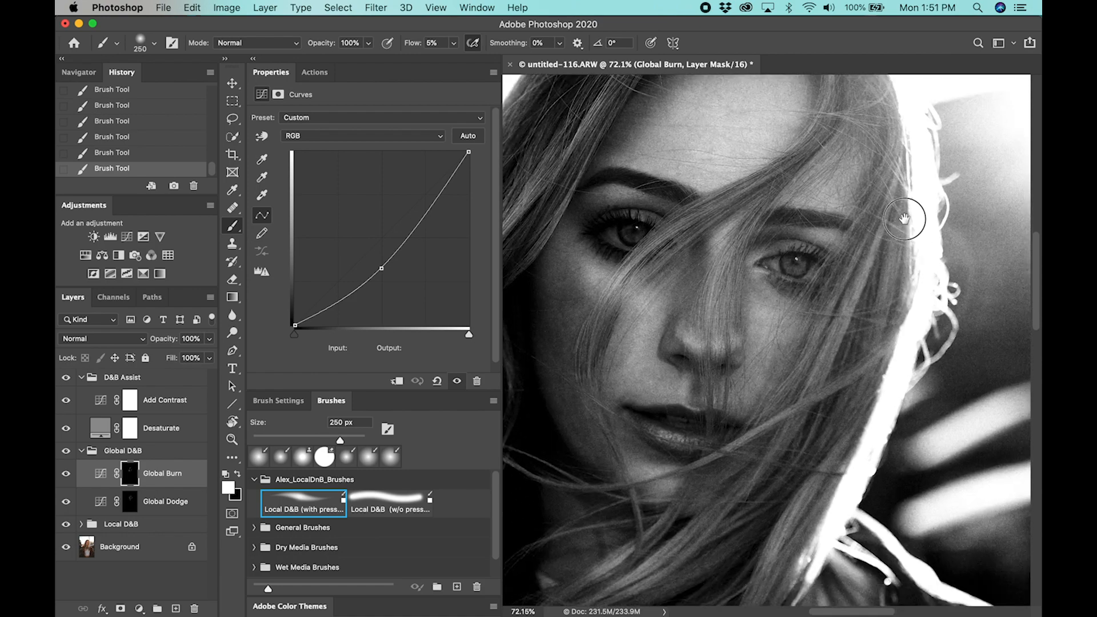
key(bracketleft)
key(bracketleft)
mouse_move(609, 381)
mouse_down()
mouse_move(595, 374)
mouse_move(641, 425)
mouse_move(564, 372)
mouse_move(697, 427)
mouse_up()
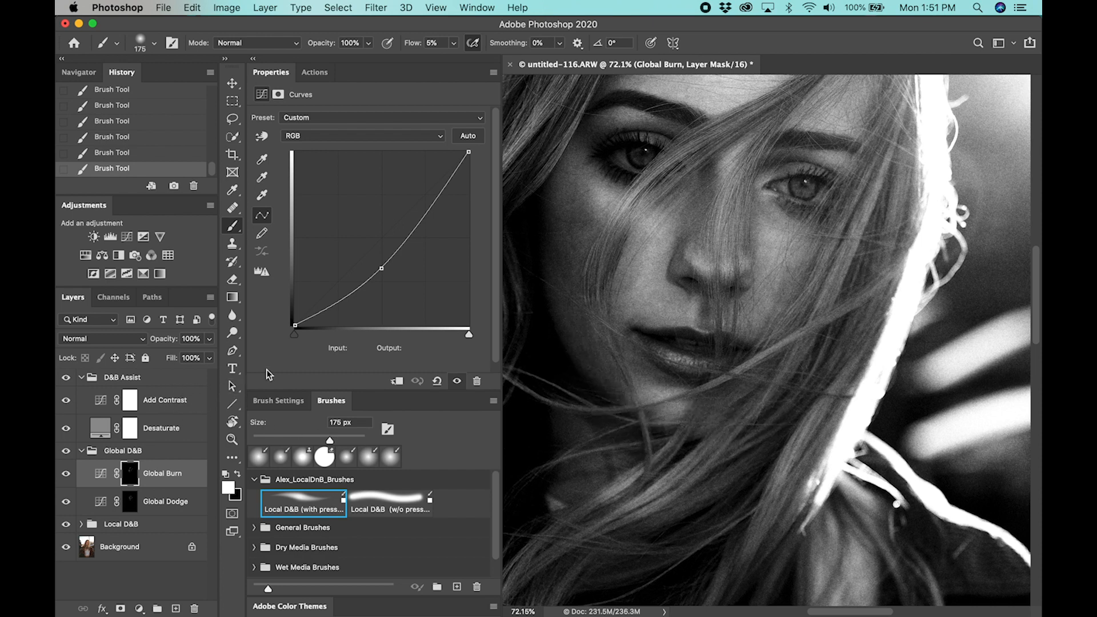
mouse_move(544, 224)
mouse_down()
mouse_move(544, 307)
mouse_move(566, 328)
mouse_move(581, 382)
mouse_move(660, 432)
mouse_move(713, 431)
mouse_up()
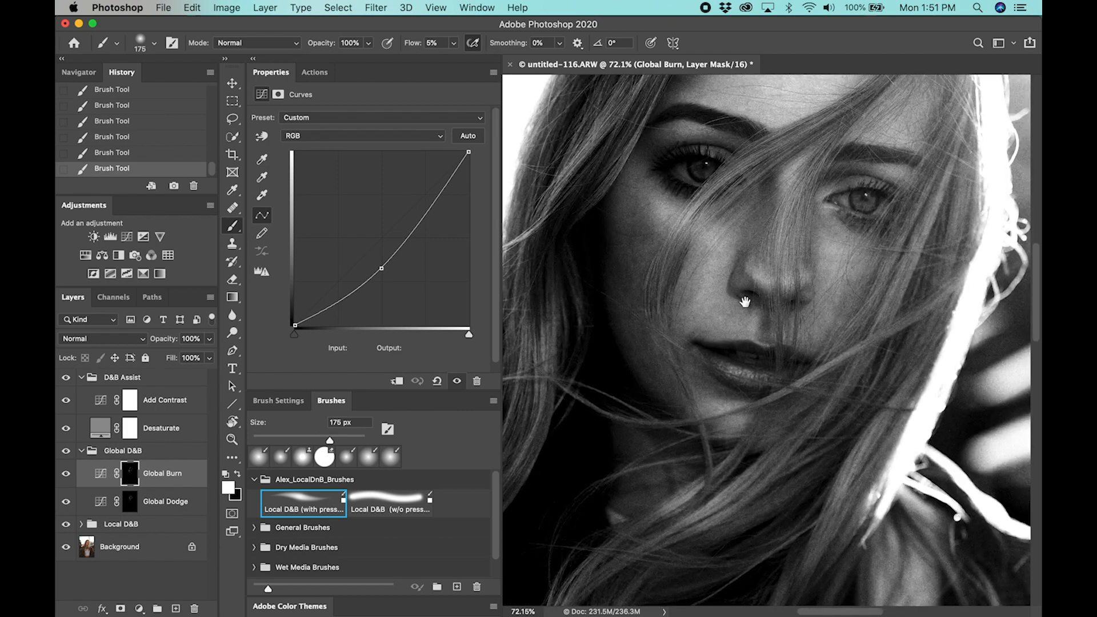
Darken the neck below the jaw on the Global Burn mask with a 250 px brush
scroll(629, 343, down, 5)
key(bracketright)
key(bracketright)
key(bracketright)
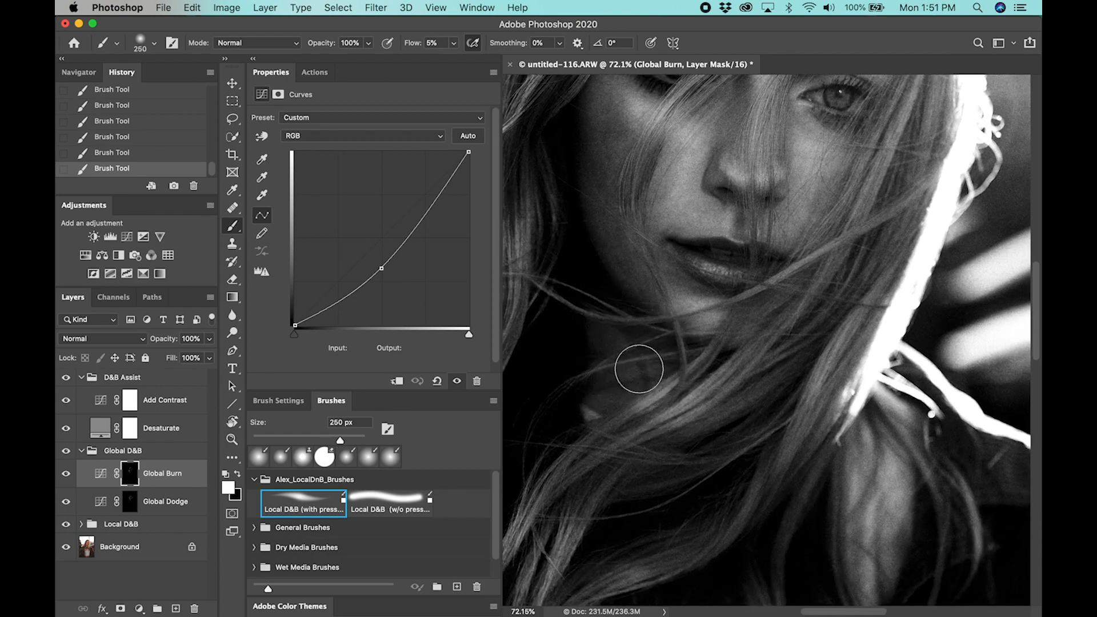
Compare the whole black-and-white portrait with and without global dodge and burn by toggling the Global D&B group's visibility
key(z)
mouse_move(758, 323)
mouse_down()
mouse_move(710, 345)
mouse_move(646, 347)
mouse_up()
drag(738, 297, 721, 114)
drag(715, 311, 715, 188)
mouse_move(725, 383)
mouse_down()
mouse_move(713, 287)
mouse_move(682, 341)
mouse_up()
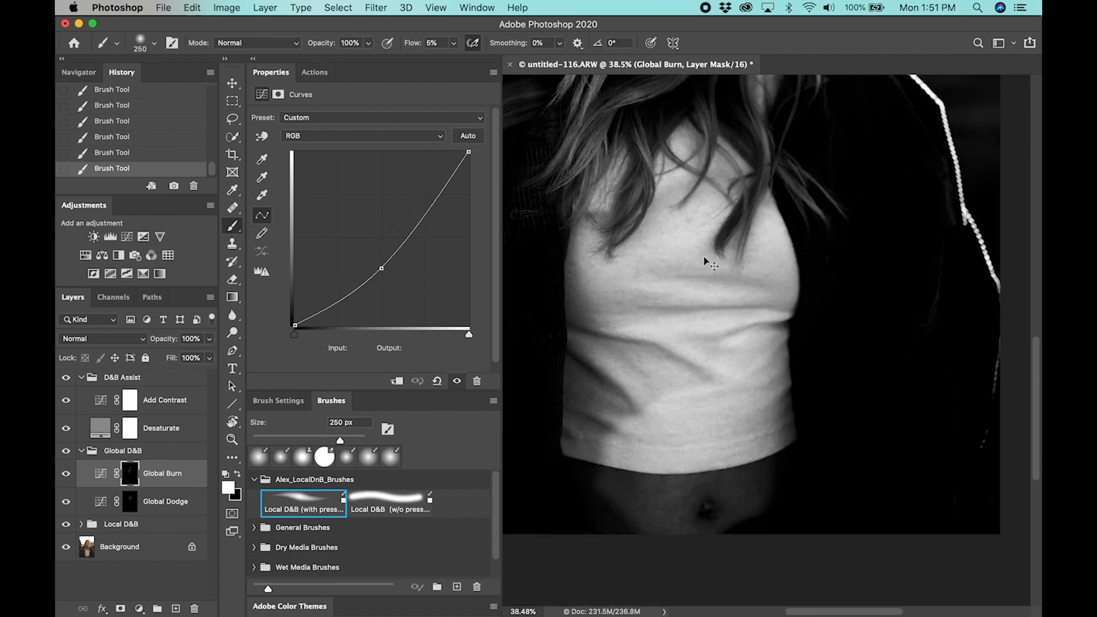
key(super+0)
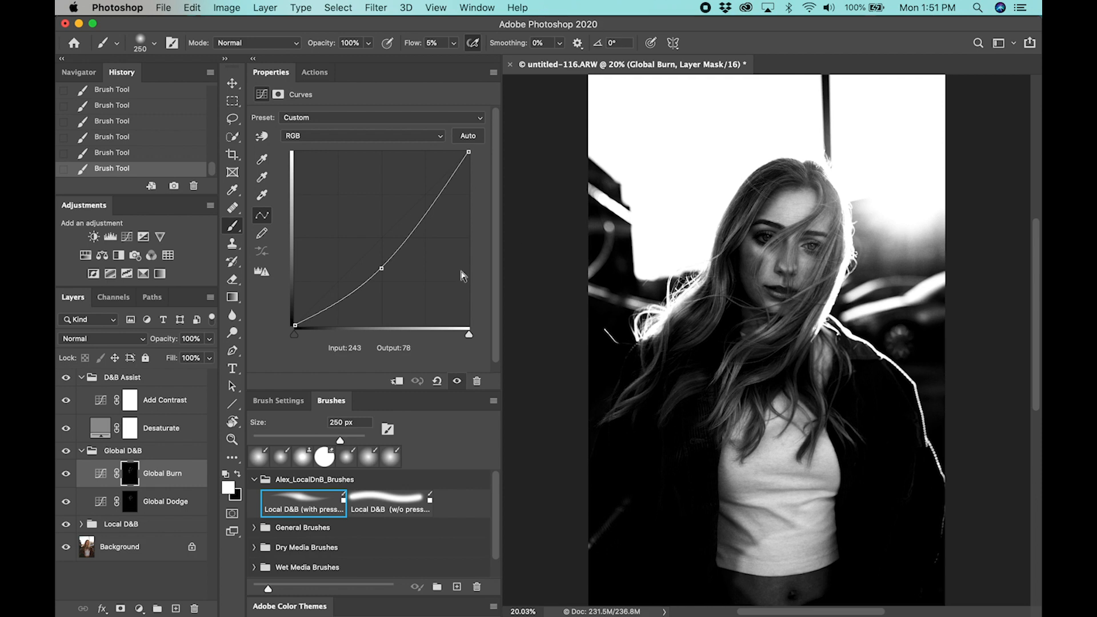
click(65, 451)
click(65, 452)
click(66, 451)
click(65, 452)
click(65, 452)
click(65, 451)
click(65, 451)
Hide the D&B Assist group and compare the Global D&B effect on the color image
click(66, 378)
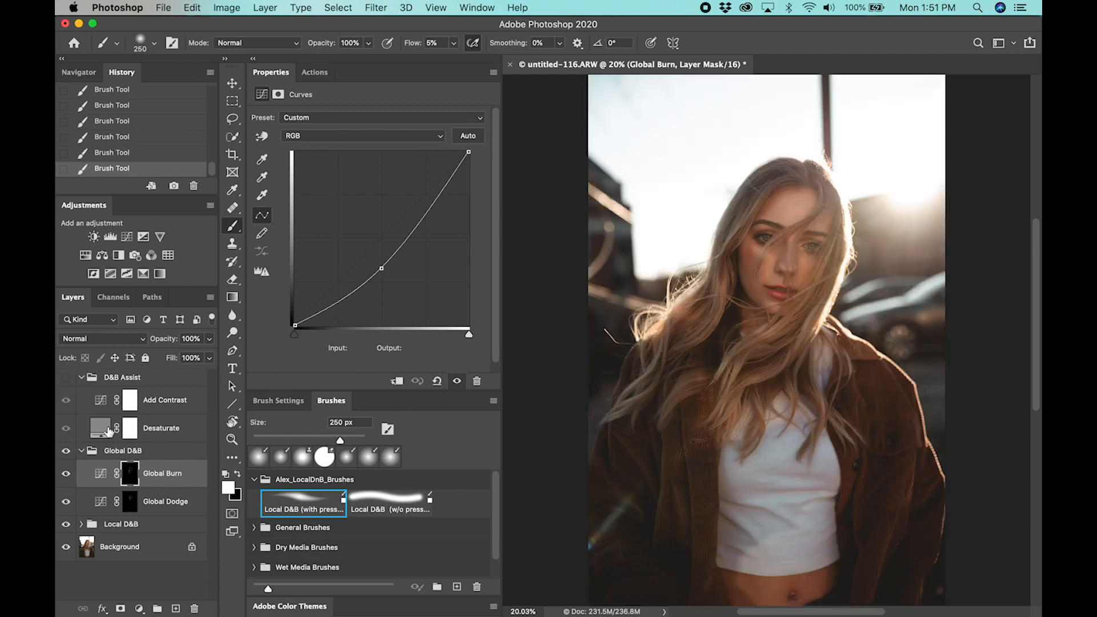
click(66, 451)
click(66, 451)
Collapse the Global D&B group, set its opacity to 70% and compare the image with and without it
click(82, 451)
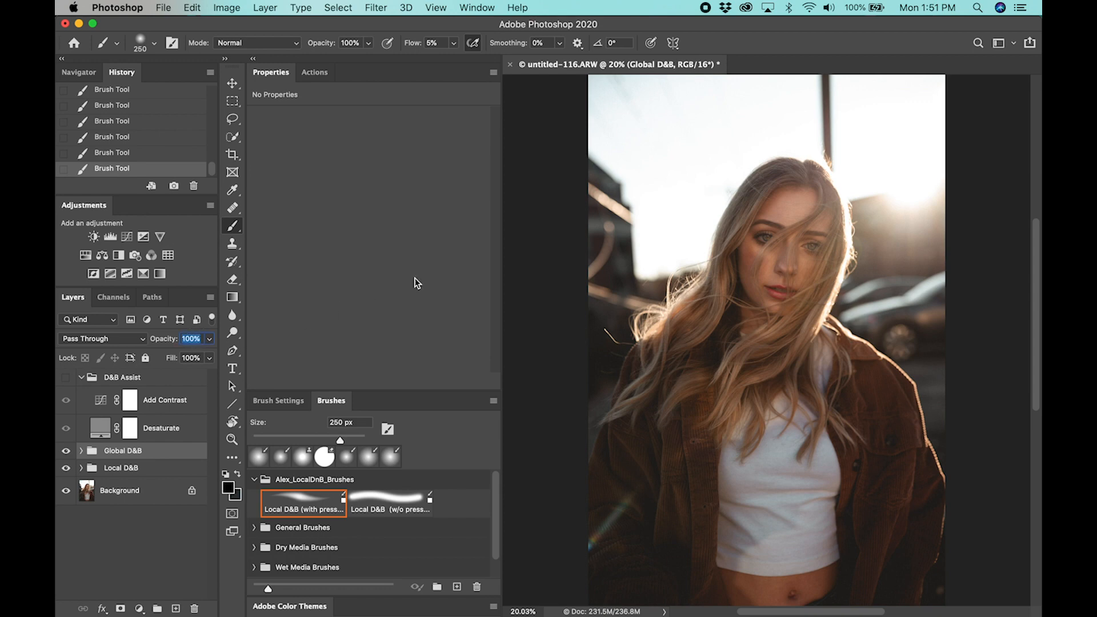
text(70)
click(66, 451)
click(67, 451)
click(68, 452)
click(67, 452)
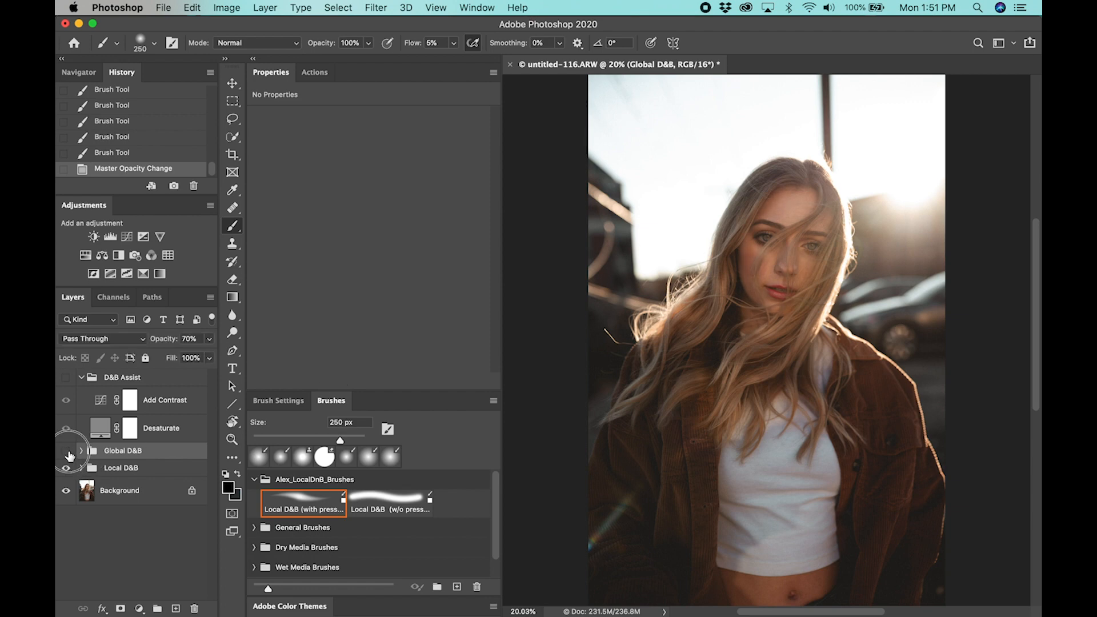
click(68, 452)
Set the Global D&B group's opacity to 50% and compare the color portrait with and without the group
text(50)
key(Return)
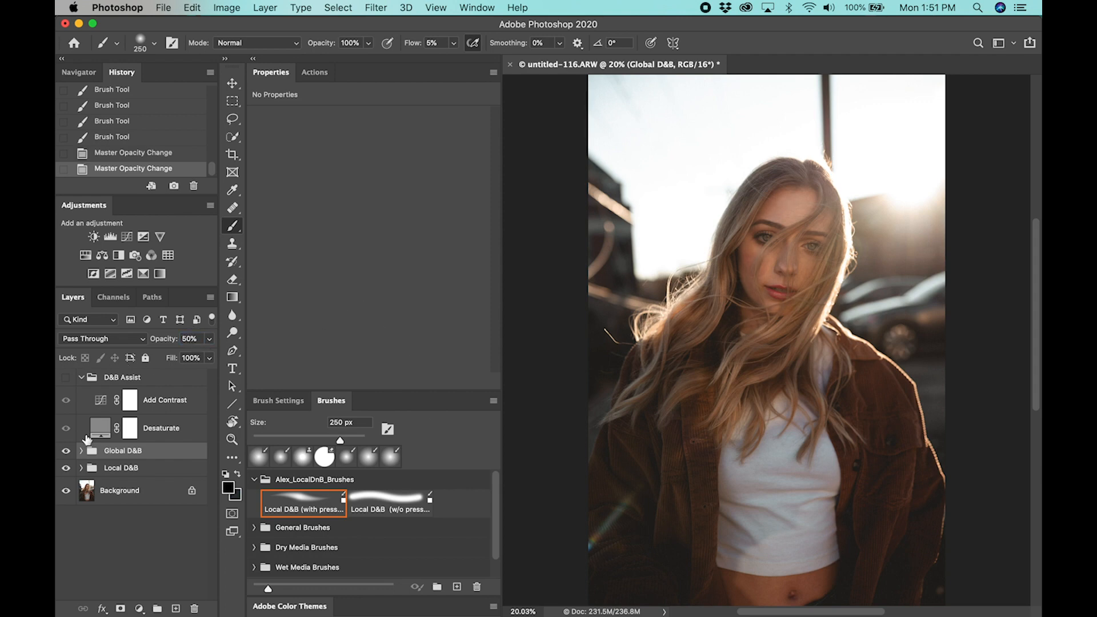
click(67, 451)
click(67, 451)
click(67, 452)
click(68, 451)
click(67, 452)
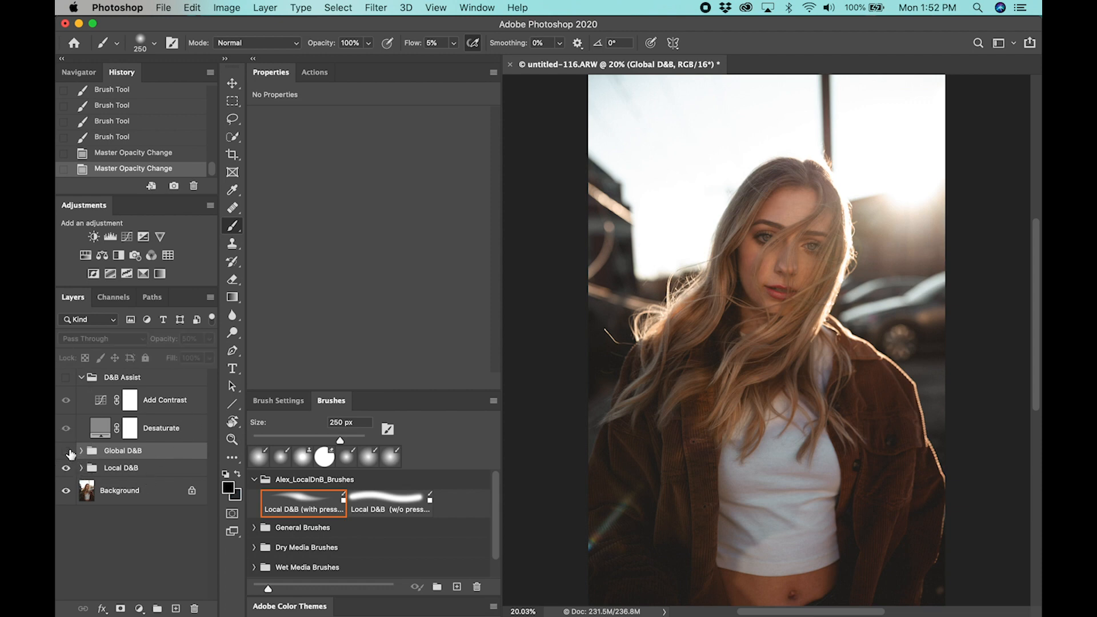
click(67, 454)
click(67, 454)
click(66, 454)
click(67, 453)
click(67, 453)
click(67, 453)
click(67, 453)
click(67, 453)
click(67, 454)
click(66, 454)
click(67, 454)
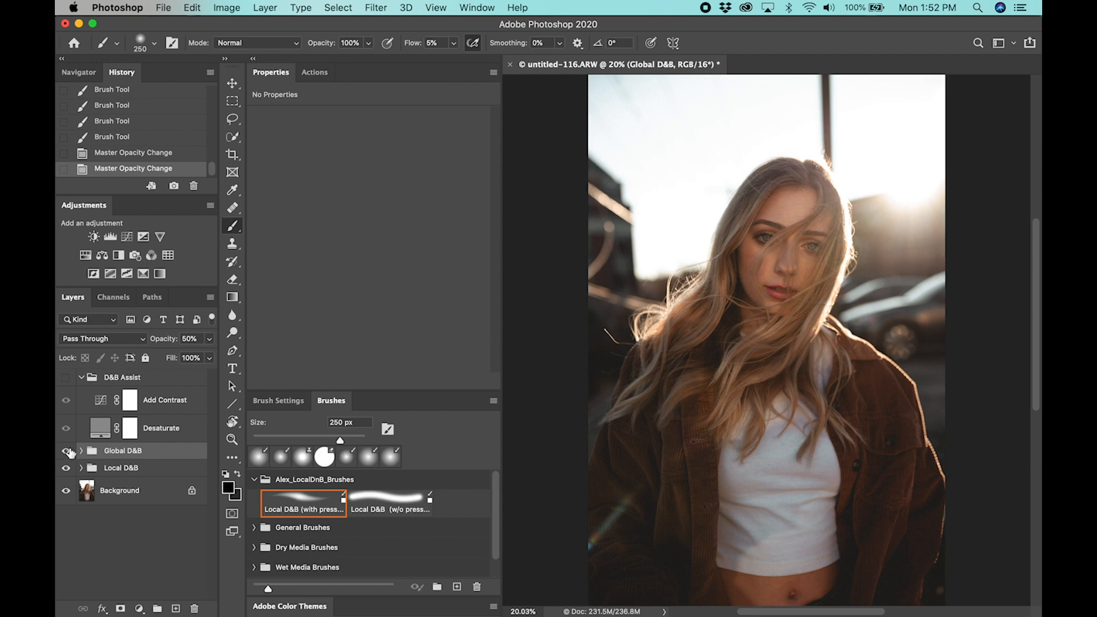
Delete the D&B Assist group and select the Global Dodge layer in the expanded Global D&B group
click(81, 452)
drag(179, 391, 194, 608)
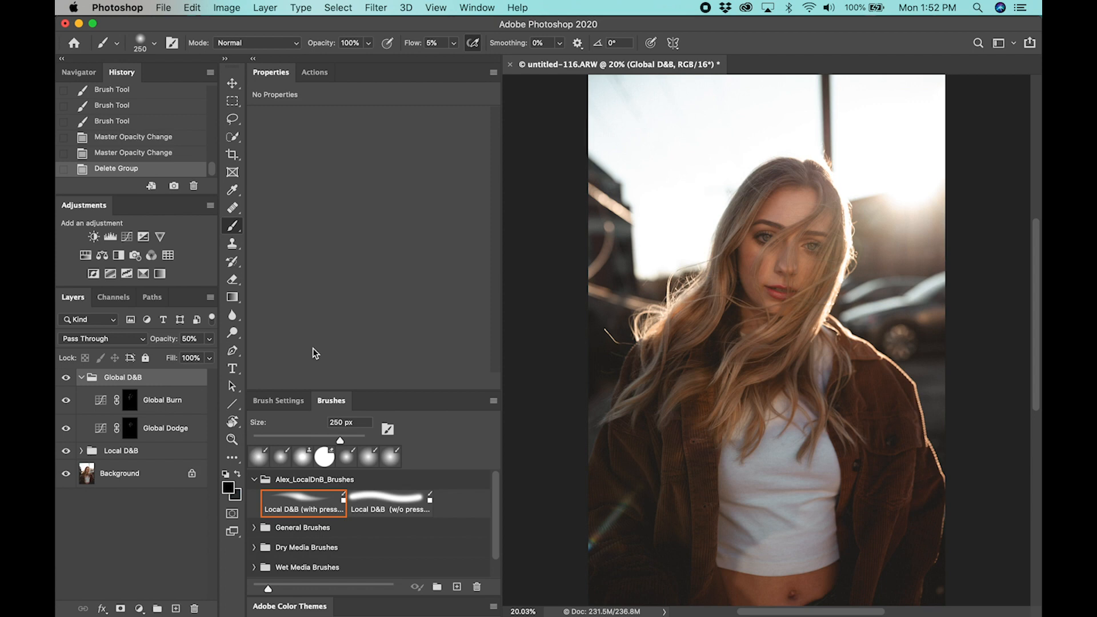
click(180, 433)
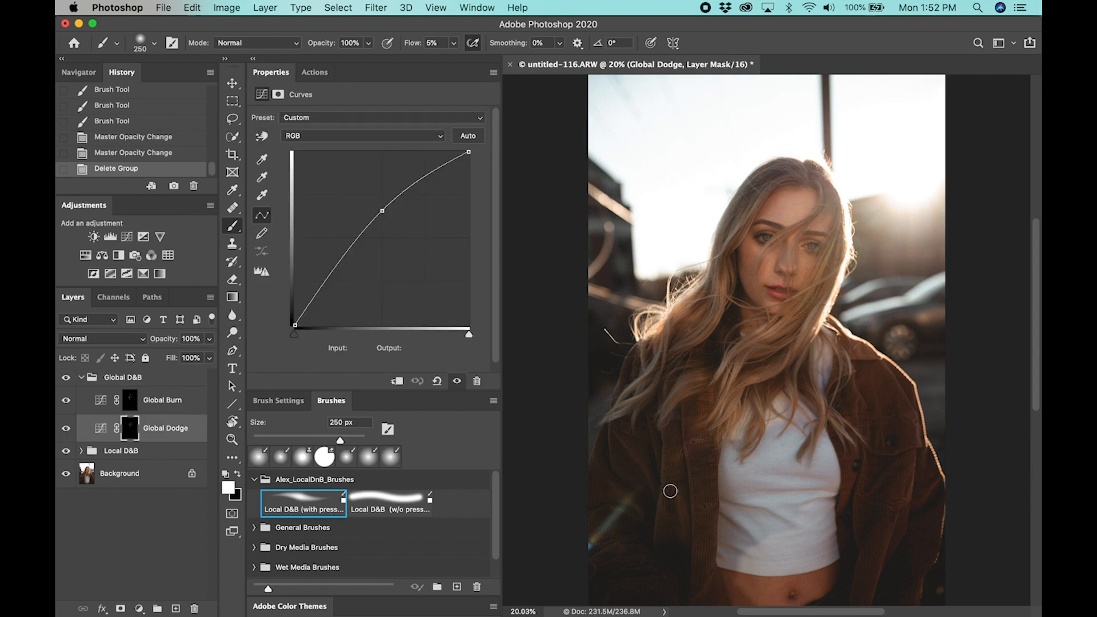
Paint white on the Global Dodge mask over the jacket sleeve, hair strands and crown highlights, and compare the result with an earlier history state
scroll(671, 449, down, 1)
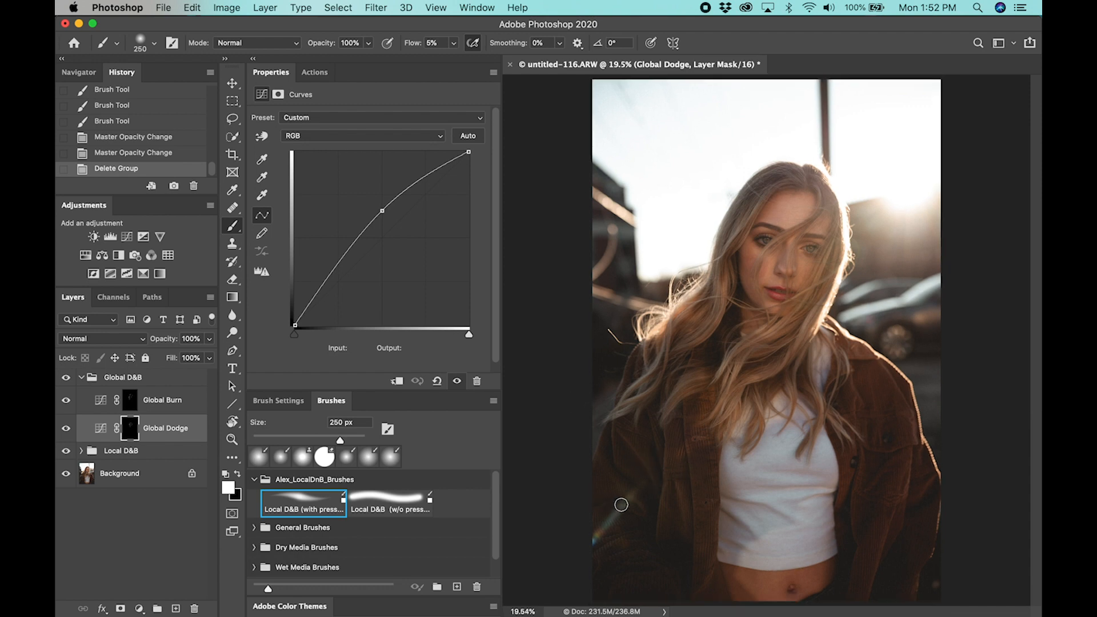
key(bracketright)
key(bracketright)
mouse_move(600, 478)
mouse_down()
mouse_move(625, 485)
mouse_move(612, 494)
mouse_move(616, 483)
mouse_up()
mouse_move(631, 432)
mouse_down()
mouse_move(655, 393)
mouse_move(622, 400)
mouse_move(658, 371)
mouse_move(650, 373)
mouse_move(669, 310)
mouse_move(700, 312)
mouse_up()
key(bracketleft)
key(bracketleft)
key(bracketleft)
mouse_move(755, 205)
mouse_down()
mouse_move(730, 247)
mouse_move(777, 177)
mouse_up()
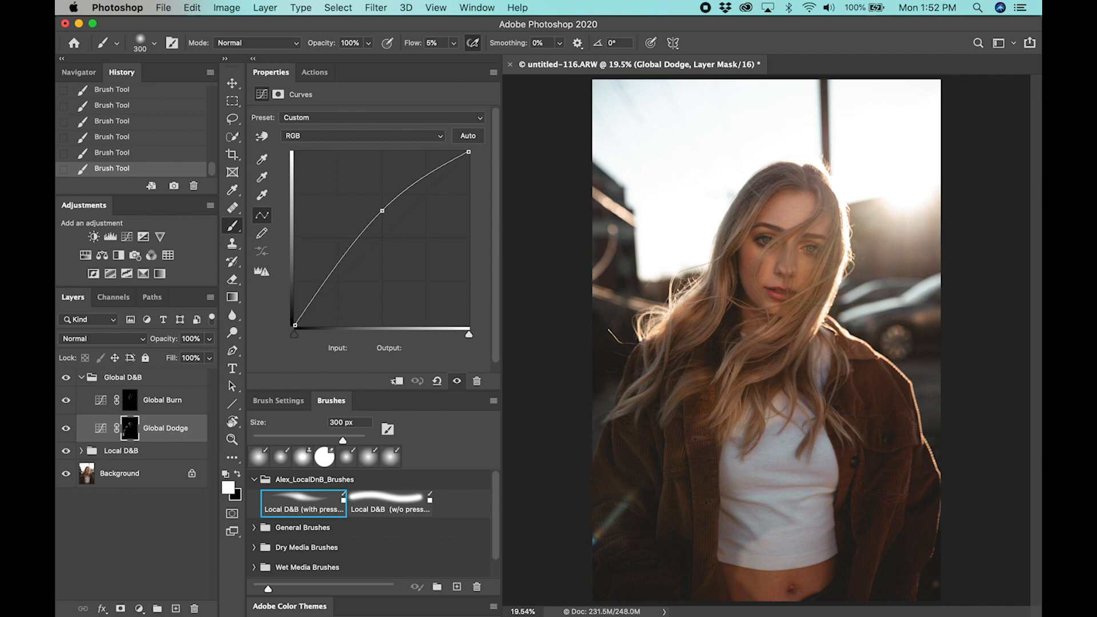
click(188, 111)
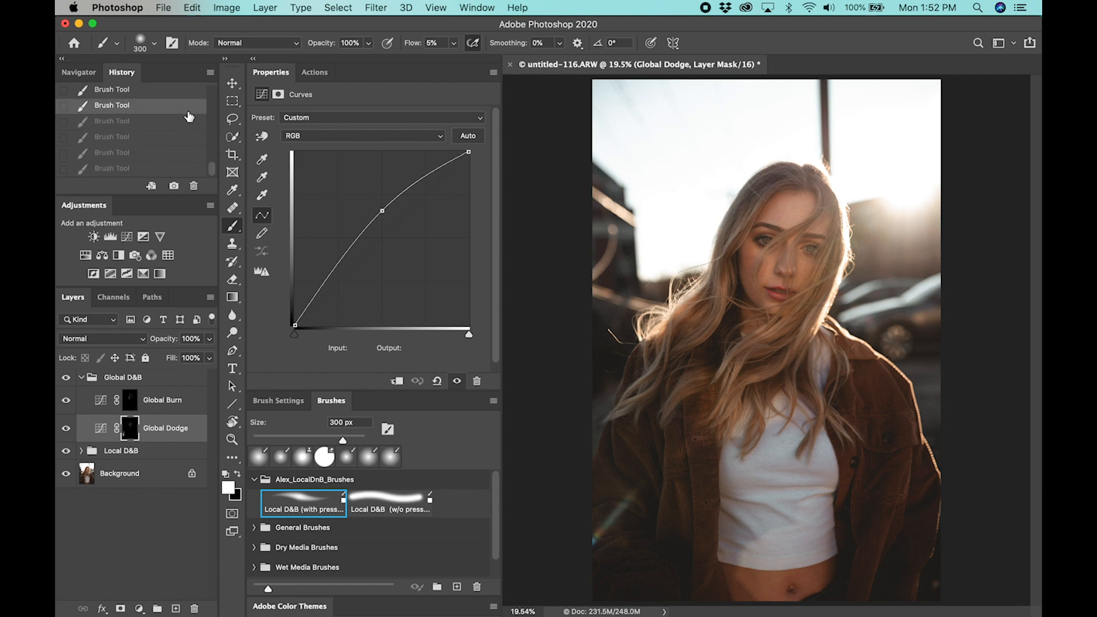
click(167, 169)
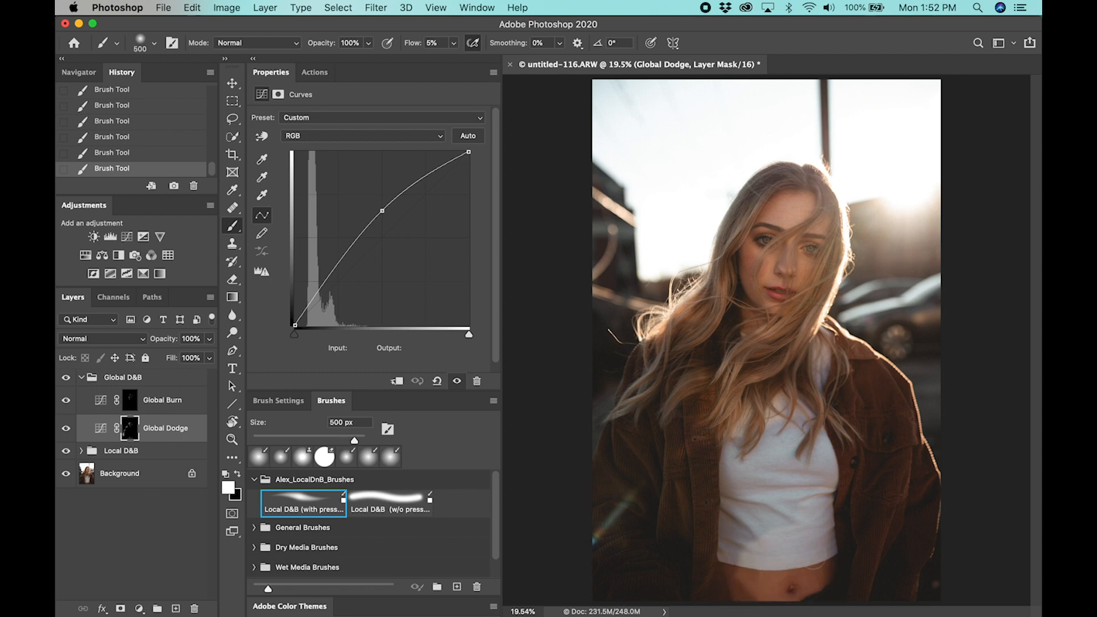
Dodge the white top, the lit jacket shoulder and the lower hair strands on the Global Dodge mask, adapting the brush size to each area
key(bracketright)
key(bracketright)
mouse_move(796, 436)
mouse_down()
mouse_move(754, 417)
mouse_move(788, 392)
mouse_move(754, 409)
mouse_up()
key(bracketleft)
key(bracketleft)
key(bracketleft)
key(bracketright)
drag(861, 366, 876, 377)
key(bracketleft)
mouse_move(812, 303)
mouse_down()
mouse_move(760, 326)
mouse_move(783, 314)
mouse_move(760, 326)
mouse_move(781, 327)
mouse_up()
mouse_move(743, 366)
mouse_down()
mouse_move(709, 411)
mouse_move(743, 361)
mouse_move(726, 419)
mouse_move(730, 372)
mouse_move(731, 389)
mouse_move(759, 347)
mouse_up()
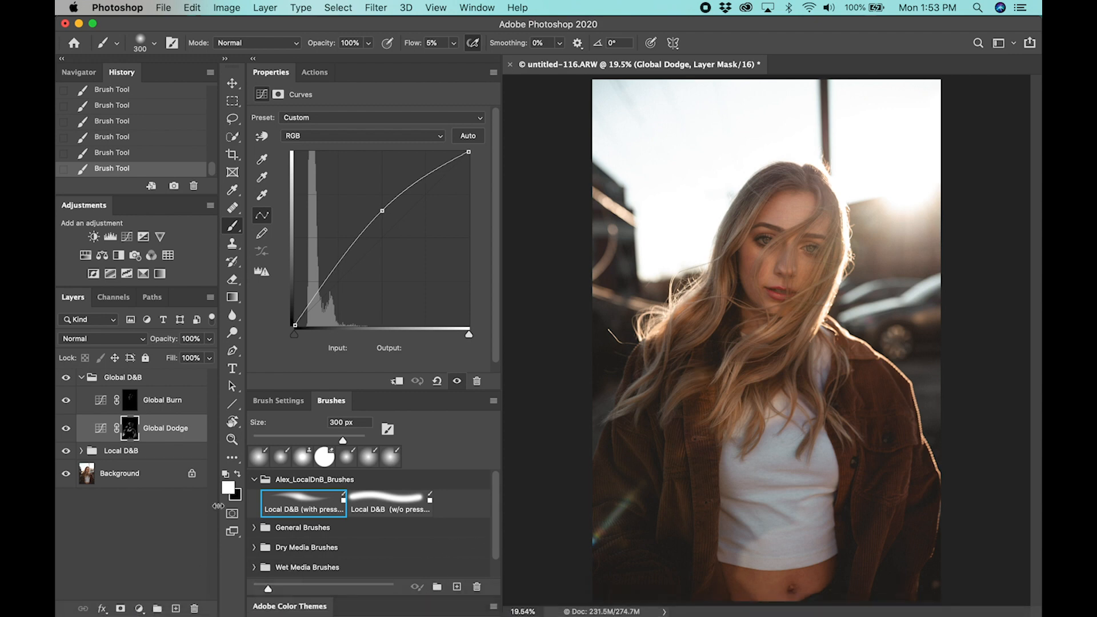
Compare the portrait with and without the Global Dodge layer
click(67, 429)
click(67, 430)
click(67, 430)
click(67, 430)
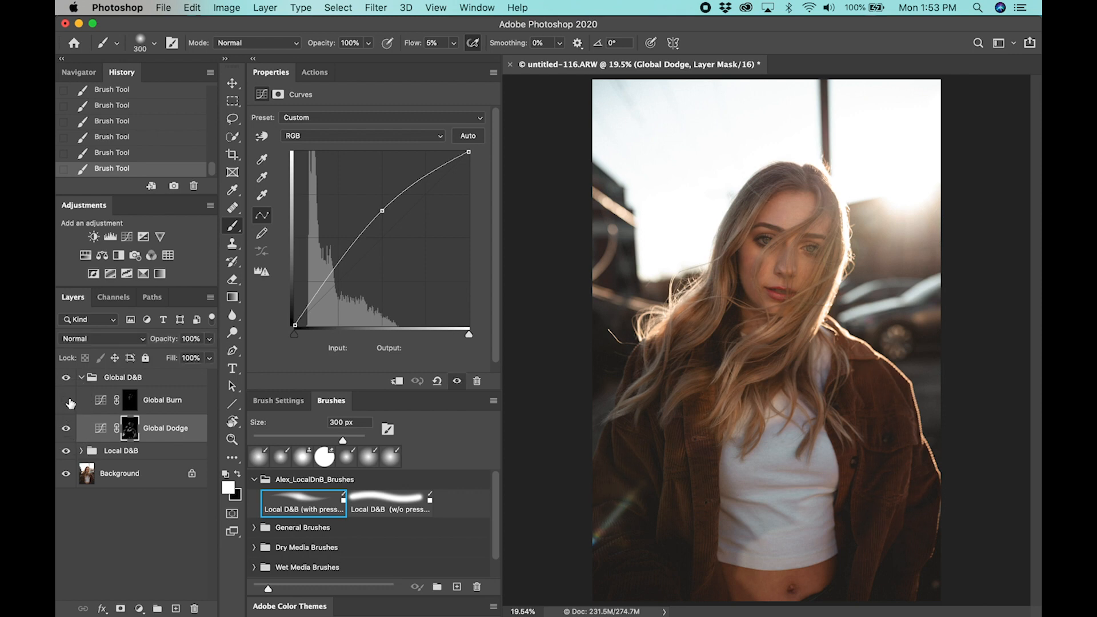
Burn the shadow areas of the jacket and hair on the Global Burn mask, reducing the brush to 300 px
click(167, 404)
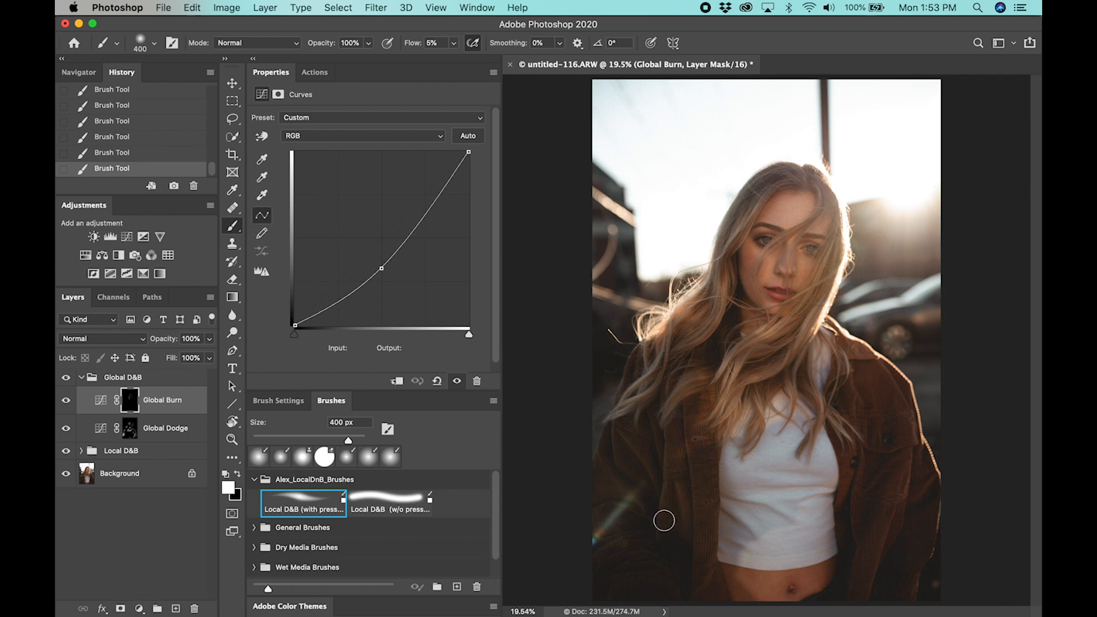
key(bracketright)
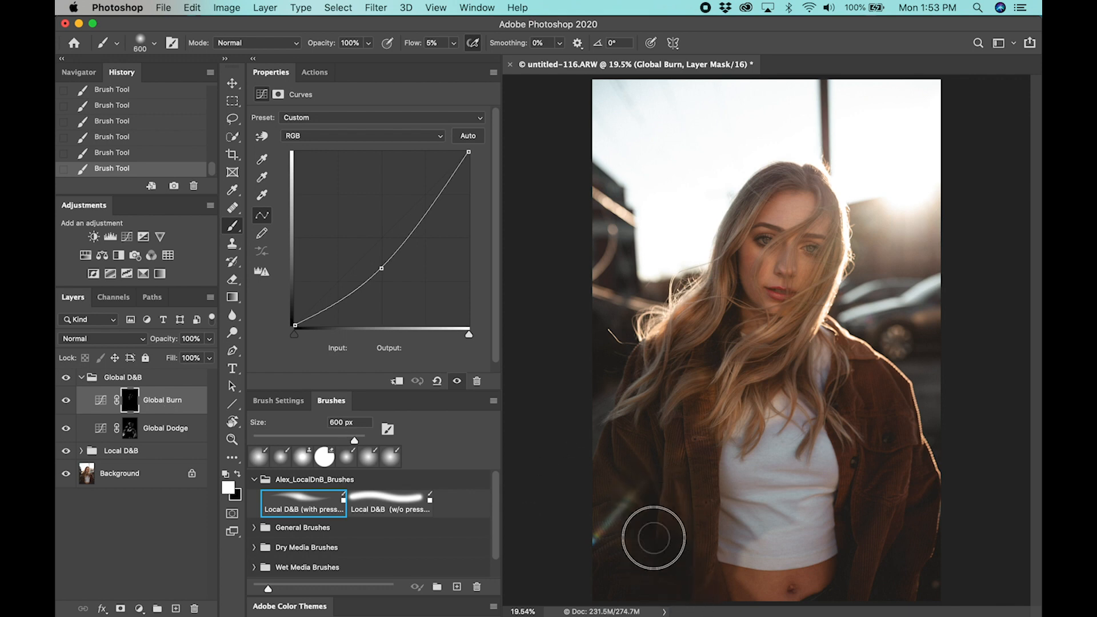
key(bracketleft)
mouse_move(719, 588)
mouse_down()
mouse_move(726, 567)
mouse_move(736, 588)
mouse_move(749, 571)
mouse_move(732, 560)
mouse_move(773, 497)
mouse_move(742, 457)
mouse_move(721, 496)
mouse_move(797, 510)
mouse_move(798, 451)
mouse_move(833, 462)
mouse_move(856, 601)
mouse_move(871, 590)
mouse_move(931, 486)
mouse_move(920, 494)
mouse_move(891, 391)
mouse_move(856, 374)
mouse_move(882, 408)
mouse_up()
mouse_move(626, 461)
mouse_down()
mouse_move(626, 367)
mouse_move(640, 340)
mouse_move(639, 381)
mouse_move(687, 348)
mouse_move(687, 335)
mouse_move(660, 363)
mouse_move(701, 327)
mouse_up()
key(bracketleft)
drag(714, 268, 714, 279)
key(bracketleft)
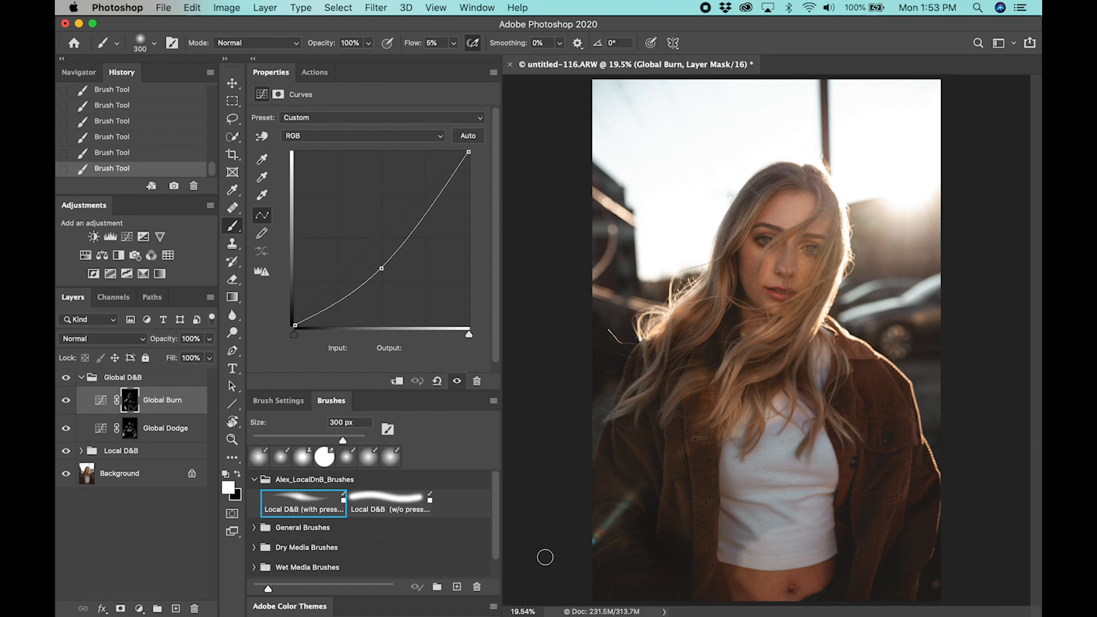
Group the Global D&B and Local D&B groups together and name the new group Skin
click(80, 379)
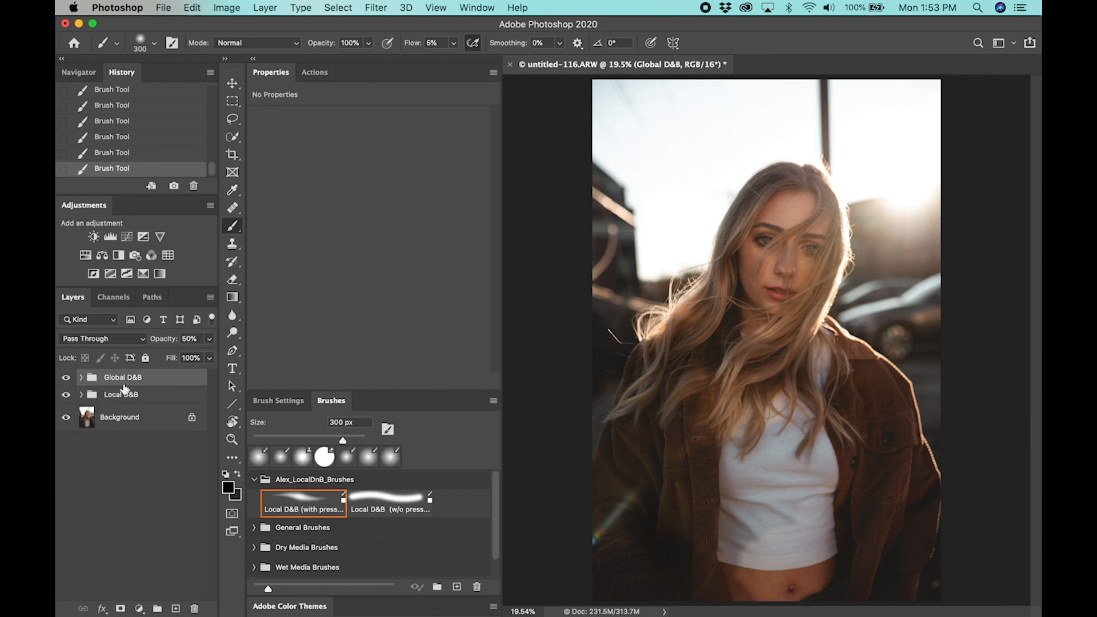
shift+click(167, 396)
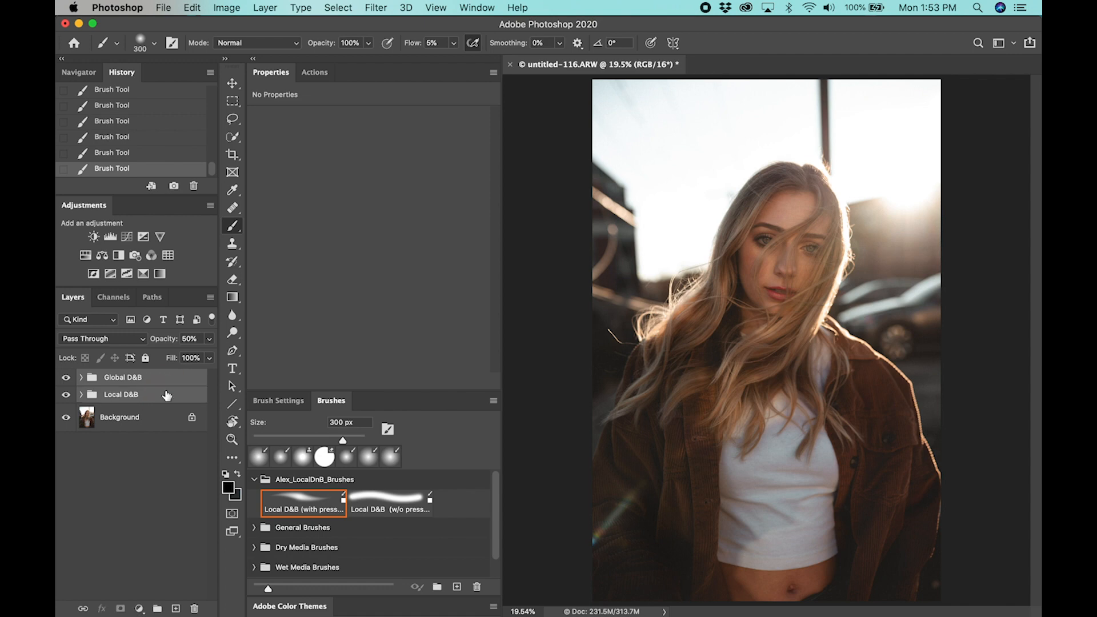
key(super+g)
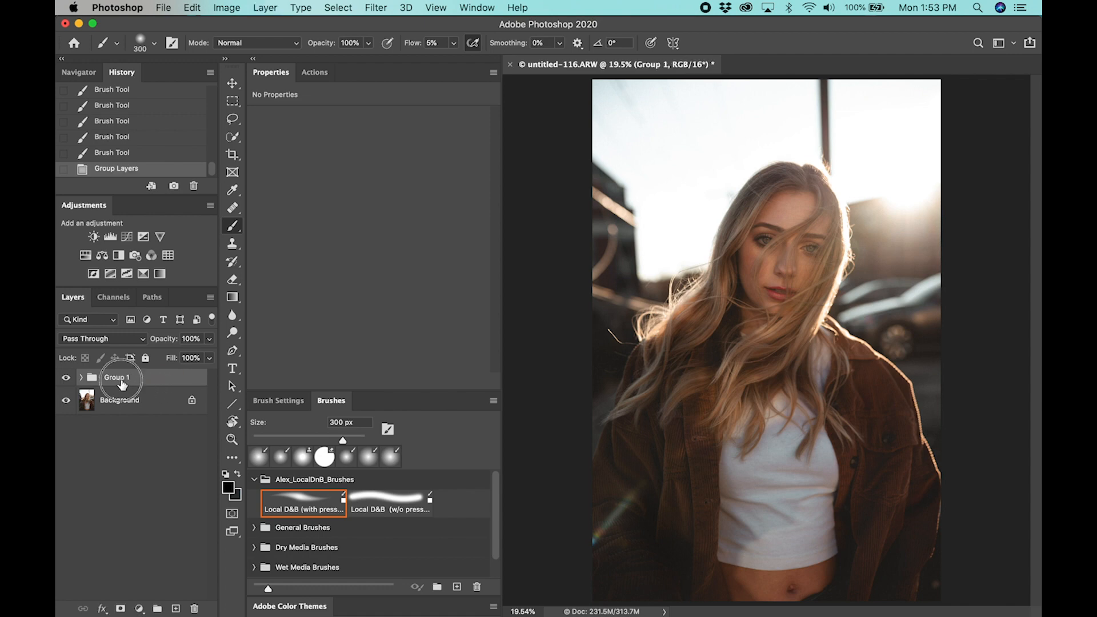
key(Return)
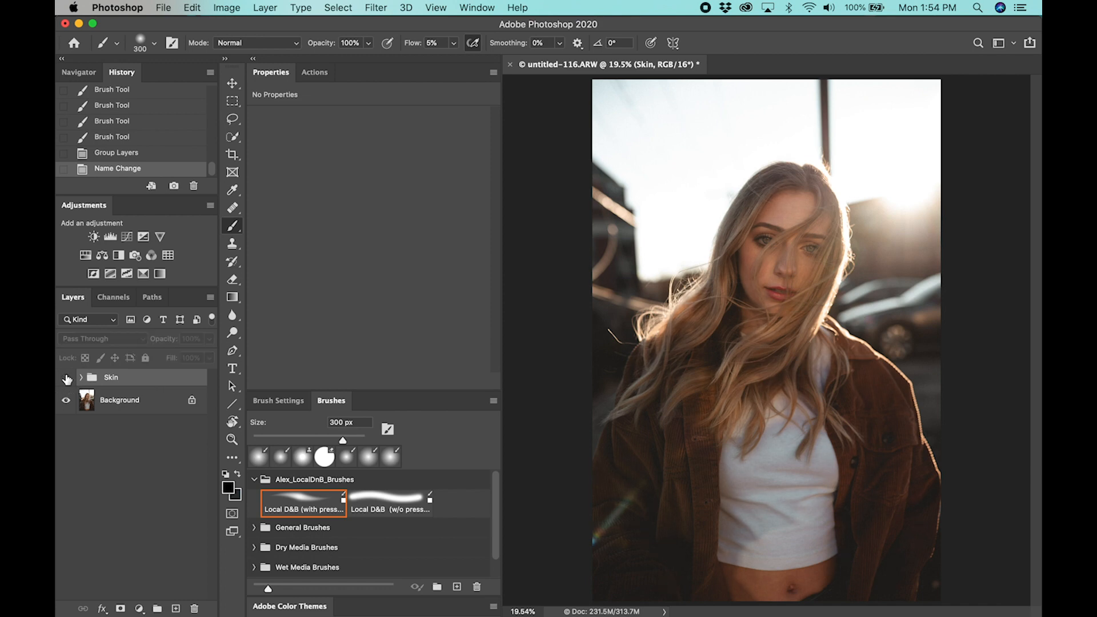
Compare the whole portrait repeatedly with and without the Skin group
click(67, 380)
click(67, 380)
click(67, 379)
click(67, 379)
click(67, 380)
click(67, 380)
click(66, 379)
click(66, 379)
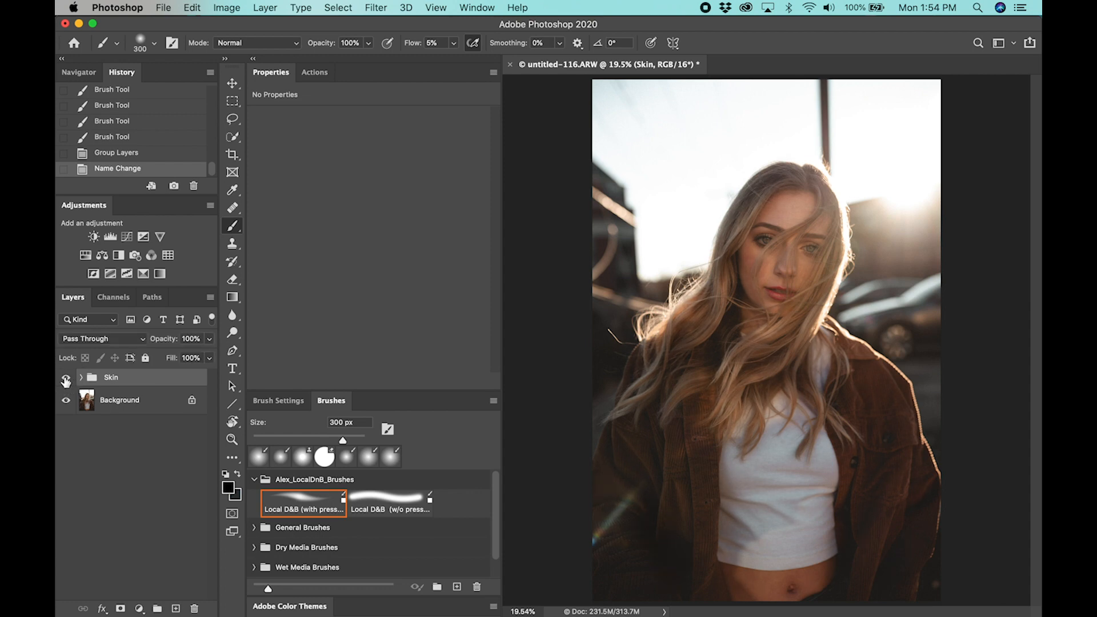
click(65, 380)
click(66, 380)
click(65, 379)
click(65, 379)
click(66, 379)
click(66, 379)
click(66, 380)
click(67, 379)
click(65, 380)
click(65, 380)
click(66, 380)
click(65, 380)
click(66, 380)
click(66, 379)
click(65, 379)
click(66, 379)
click(66, 379)
click(66, 380)
click(66, 380)
click(66, 382)
click(66, 382)
click(66, 382)
click(316, 74)
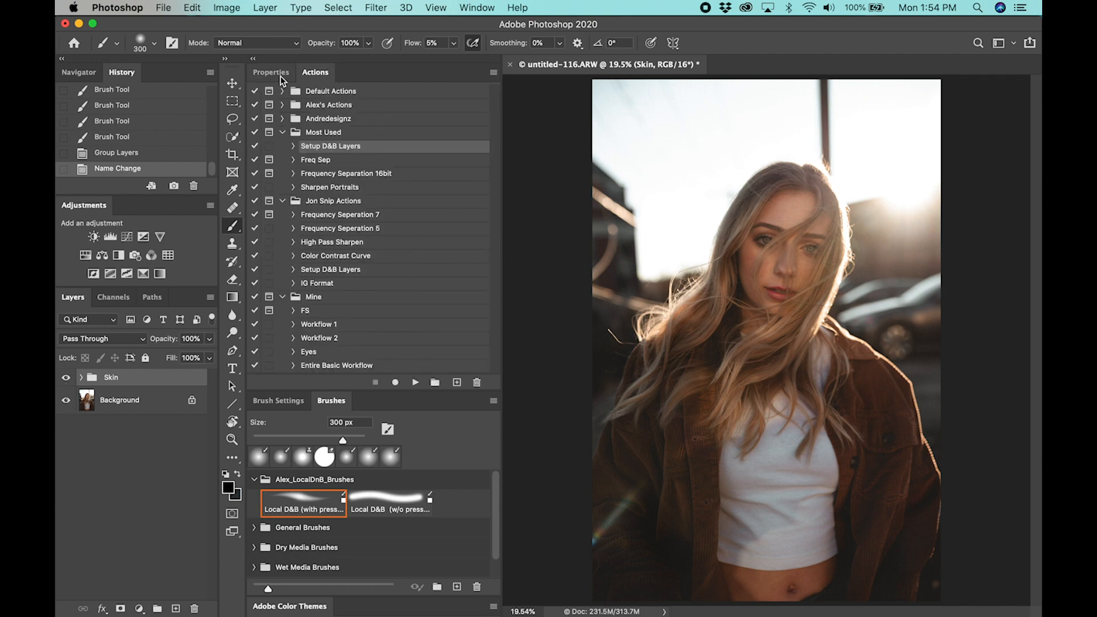
click(272, 73)
click(315, 73)
click(276, 68)
Create a group above Skin with two Curves adjustment layers and raise the upper curve's midpoint from input 128 to output 174
click(156, 609)
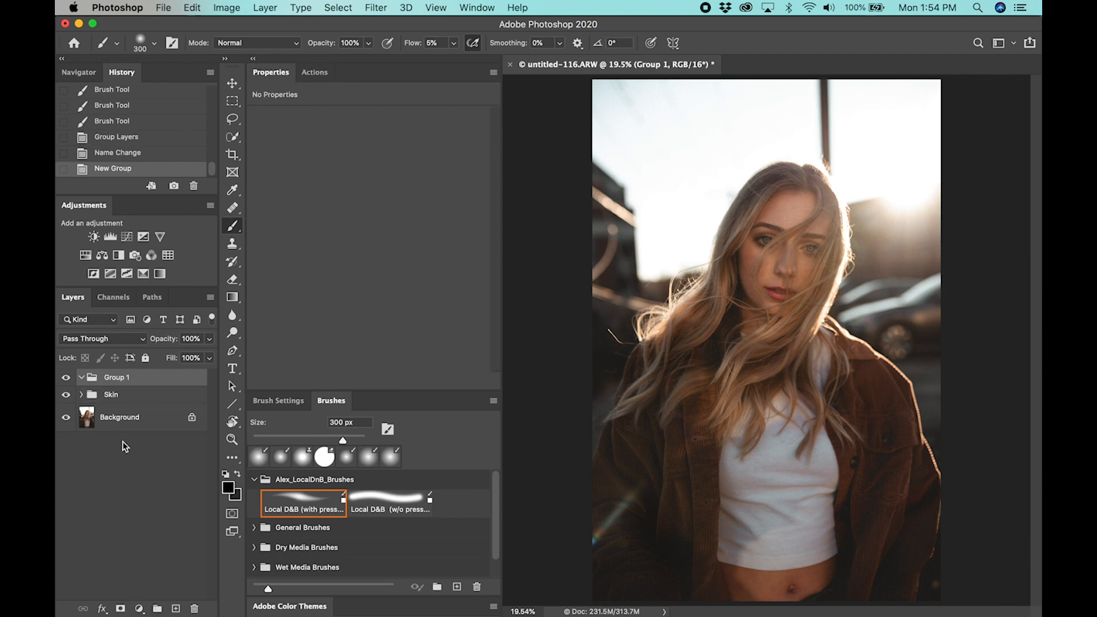
click(127, 237)
click(127, 237)
drag(380, 239, 382, 206)
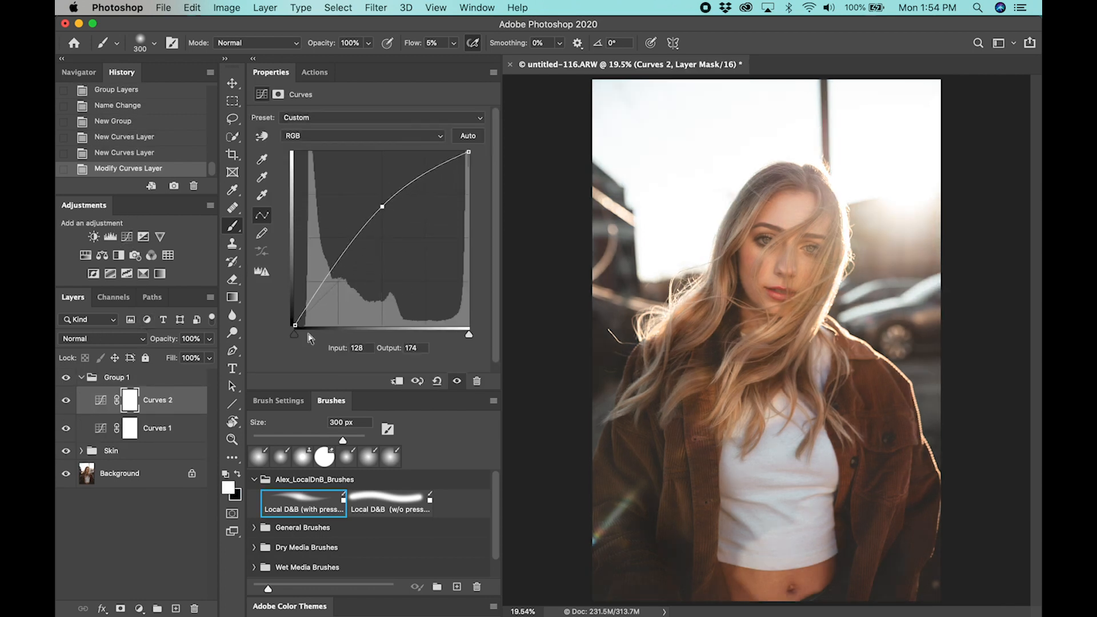
Raise the Curves 1 midpoint from input 128 to output 175 and invert the masks of both Curves layers to black
click(181, 429)
drag(382, 234, 382, 205)
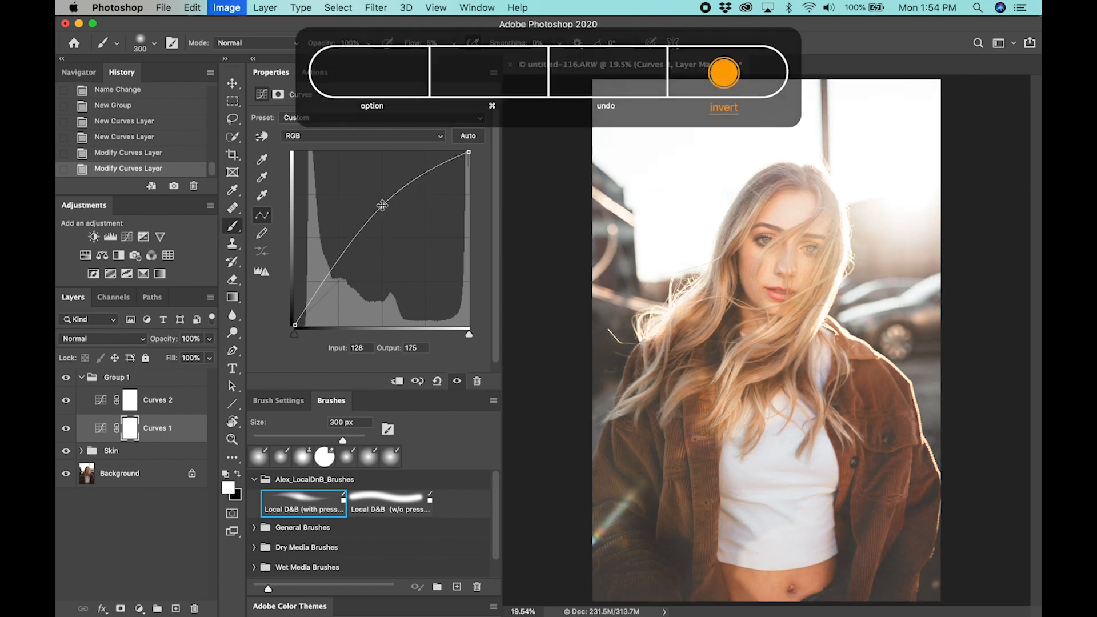
key(super+i)
click(158, 404)
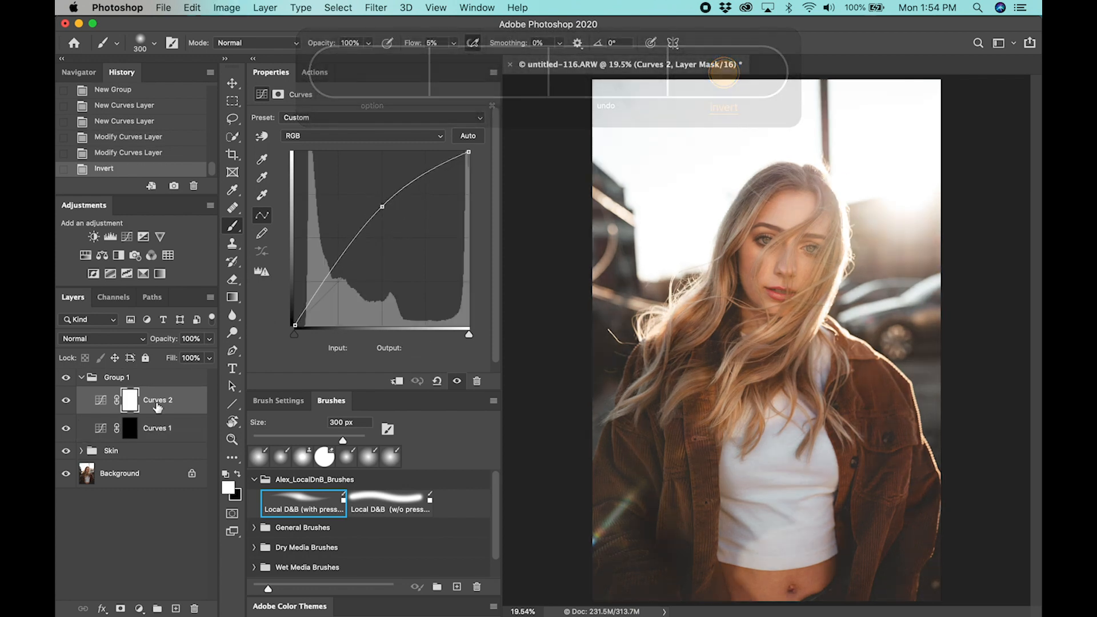
key(super+i)
Rename the group containing the two Curves layers as Eyes
double_click(124, 378)
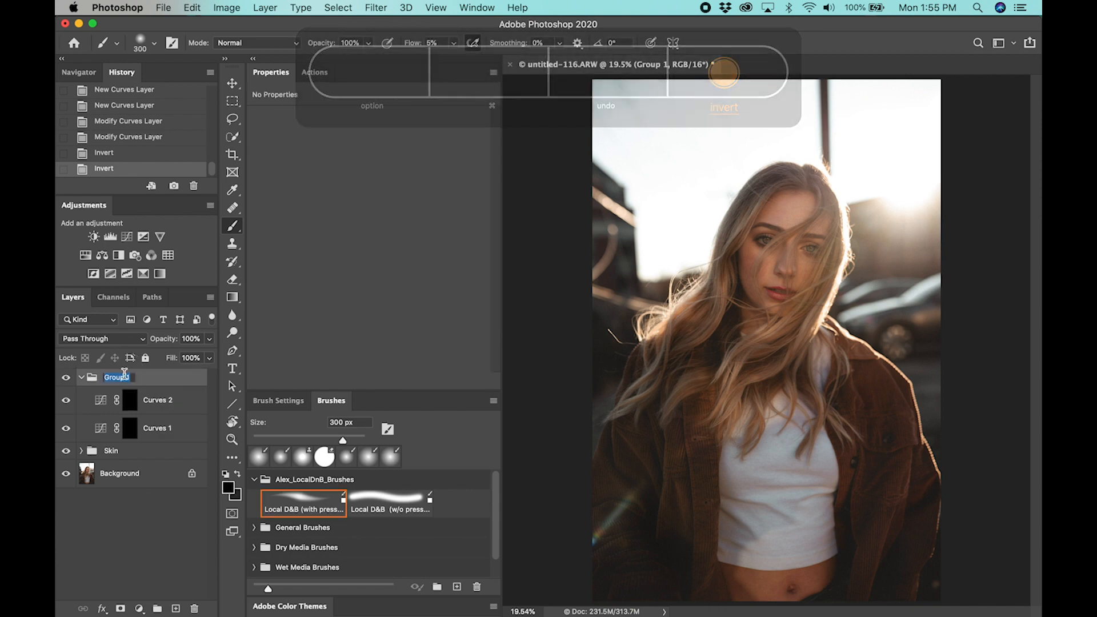
text(Eyes)
key(Return)
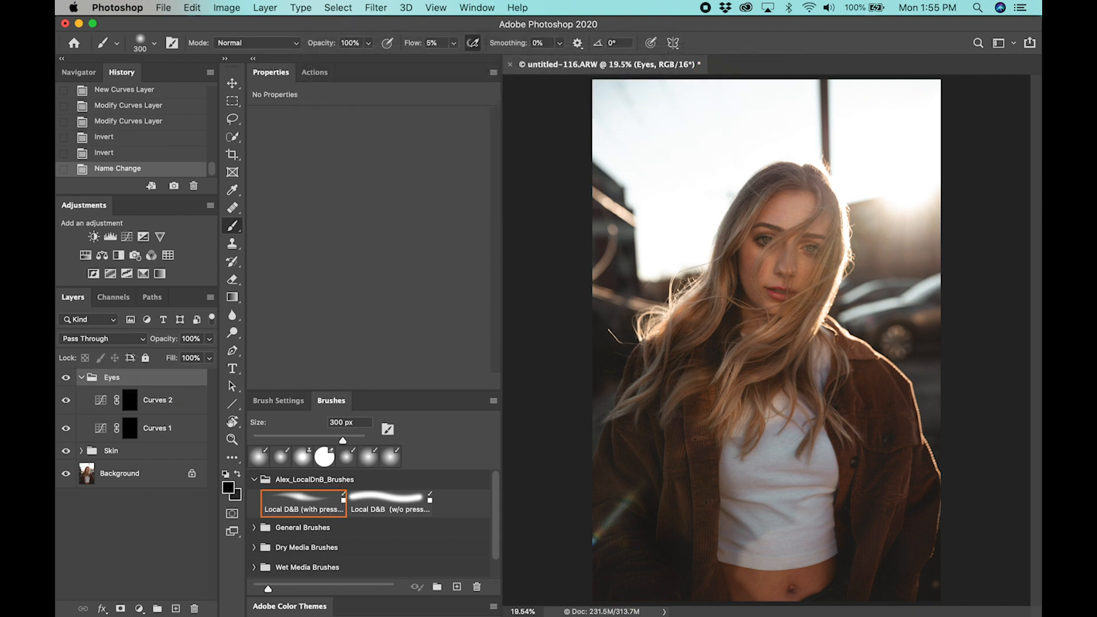
Set the brush flow to 20% and brighten the iris of one eye on the Curves 1 mask with a small white brush
click(191, 437)
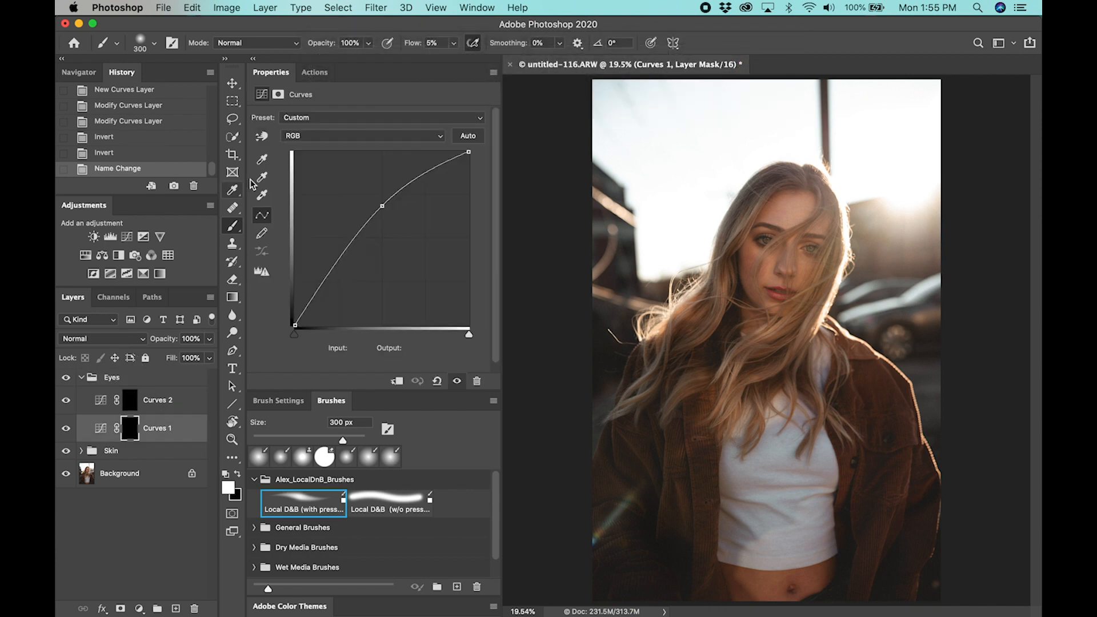
text(20)
key(Return)
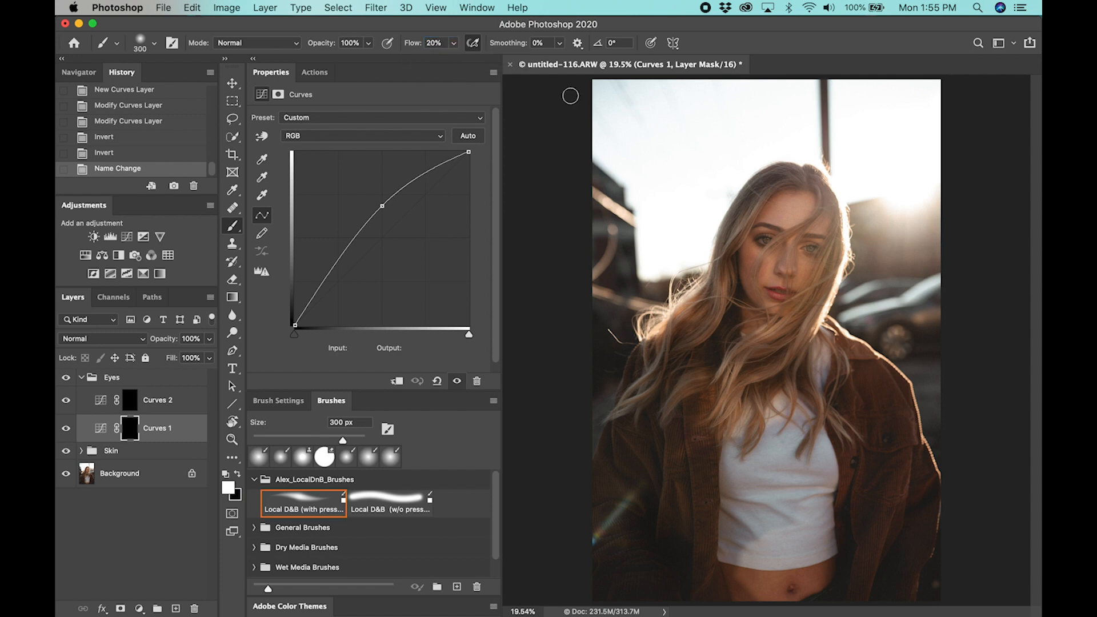
key(z)
drag(768, 238, 789, 262)
key(b)
key(bracketleft)
key(bracketleft)
key(bracketleft)
key(bracketleft)
key(bracketleft)
key(bracketleft)
key(bracketleft)
key(bracketleft)
key(bracketleft)
key(bracketleft)
key(bracketleft)
key(bracketleft)
mouse_move(713, 276)
mouse_down()
mouse_move(720, 304)
mouse_move(707, 257)
mouse_move(700, 291)
mouse_move(722, 323)
mouse_move(770, 336)
mouse_move(829, 285)
mouse_up()
Dodge the catchlight area and fine iris details of the same eye on the Curves 1 mask using a 15 to 20 px brush
key(bracketleft)
key(bracketleft)
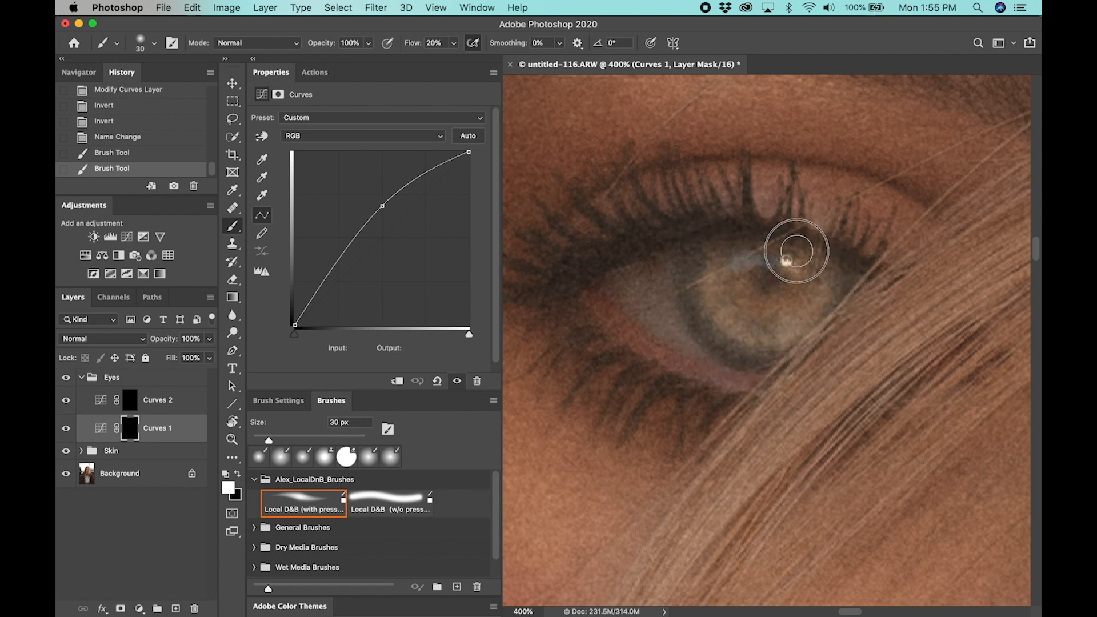
mouse_move(829, 280)
mouse_down()
mouse_move(760, 338)
mouse_move(693, 286)
mouse_move(743, 318)
mouse_move(790, 297)
mouse_move(773, 275)
mouse_move(791, 269)
mouse_up()
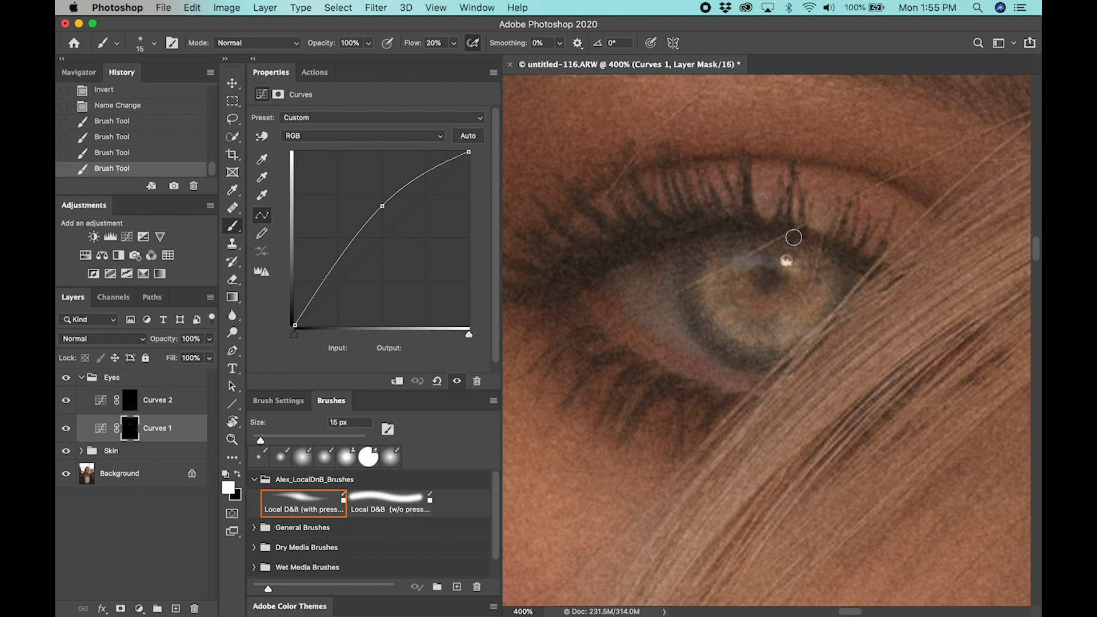
mouse_move(793, 261)
mouse_down()
mouse_move(781, 257)
mouse_move(804, 316)
mouse_up()
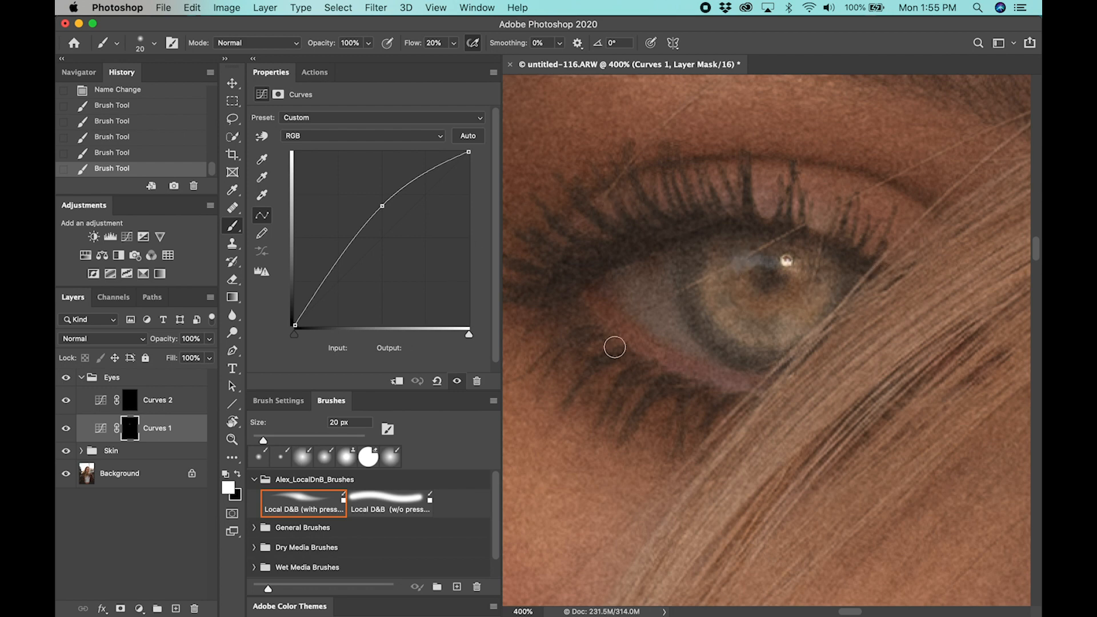
Compare the eye with and without Curves 1, and paint black on its mask over the white of the eye with a 30 px brush
click(66, 429)
click(67, 429)
click(66, 429)
click(67, 429)
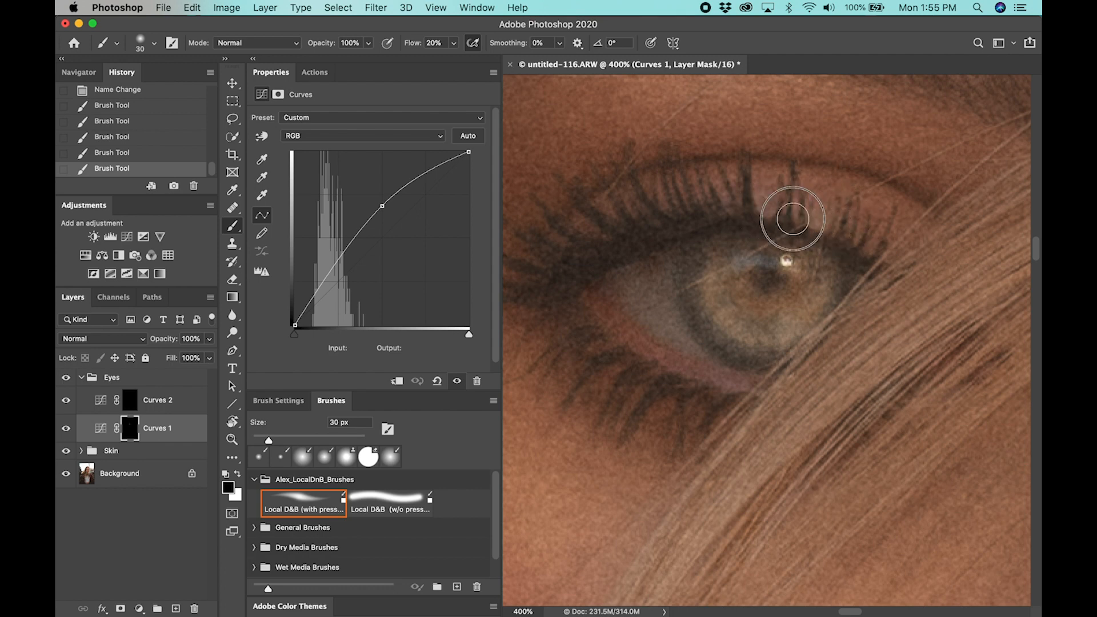
drag(660, 254, 672, 320)
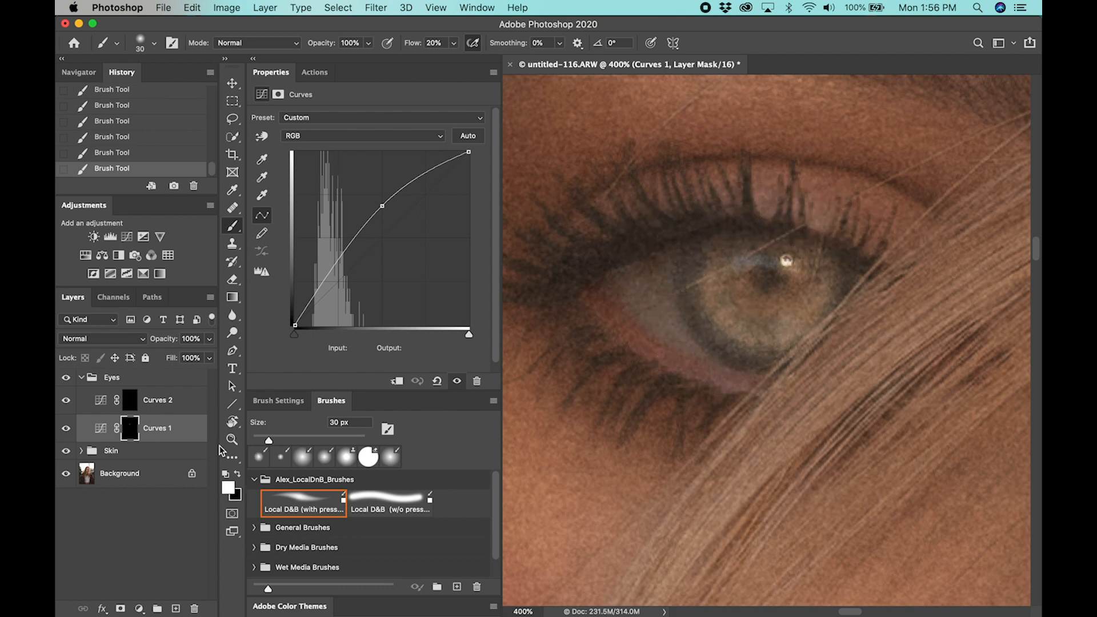
Brighten the iris and white of the other eye on the Curves 2 mask with a small white brush
click(182, 403)
drag(822, 366, 531, 257)
drag(994, 303, 694, 277)
drag(824, 327, 784, 300)
key(bracketleft)
mouse_move(676, 320)
mouse_down()
mouse_move(656, 294)
mouse_move(657, 344)
mouse_move(680, 369)
mouse_move(674, 355)
mouse_move(755, 376)
mouse_move(709, 380)
mouse_move(764, 378)
mouse_move(791, 315)
mouse_move(761, 338)
mouse_move(704, 338)
mouse_move(680, 295)
mouse_move(776, 309)
mouse_move(751, 307)
mouse_move(786, 318)
mouse_move(790, 353)
mouse_move(775, 350)
mouse_move(790, 342)
mouse_move(750, 383)
mouse_move(719, 380)
mouse_move(659, 358)
mouse_move(657, 309)
mouse_up()
mouse_move(664, 305)
mouse_down()
mouse_move(661, 294)
mouse_move(710, 368)
mouse_move(730, 368)
mouse_move(713, 383)
mouse_move(772, 367)
mouse_move(785, 315)
mouse_move(676, 302)
mouse_move(743, 351)
mouse_move(710, 384)
mouse_move(681, 337)
mouse_up()
key(super+0)
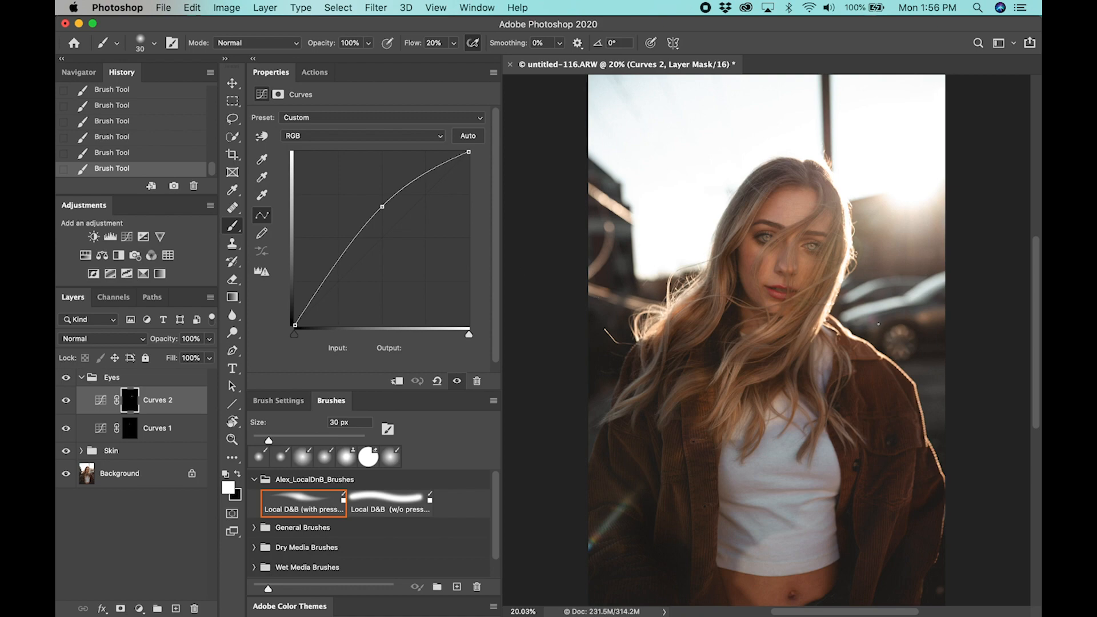
Darken the iris shadows of the Curves 2 eye with the on-image curve adjustment, placing a point at input 74, output 80
scroll(811, 241, up, 15)
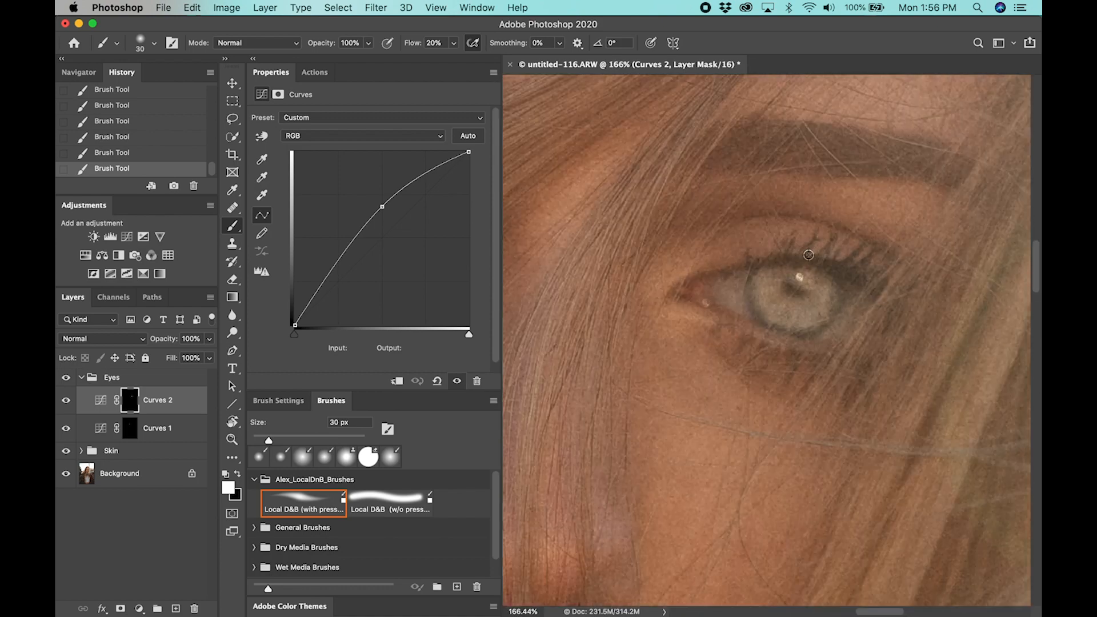
scroll(808, 262, up, 4)
drag(804, 276, 842, 223)
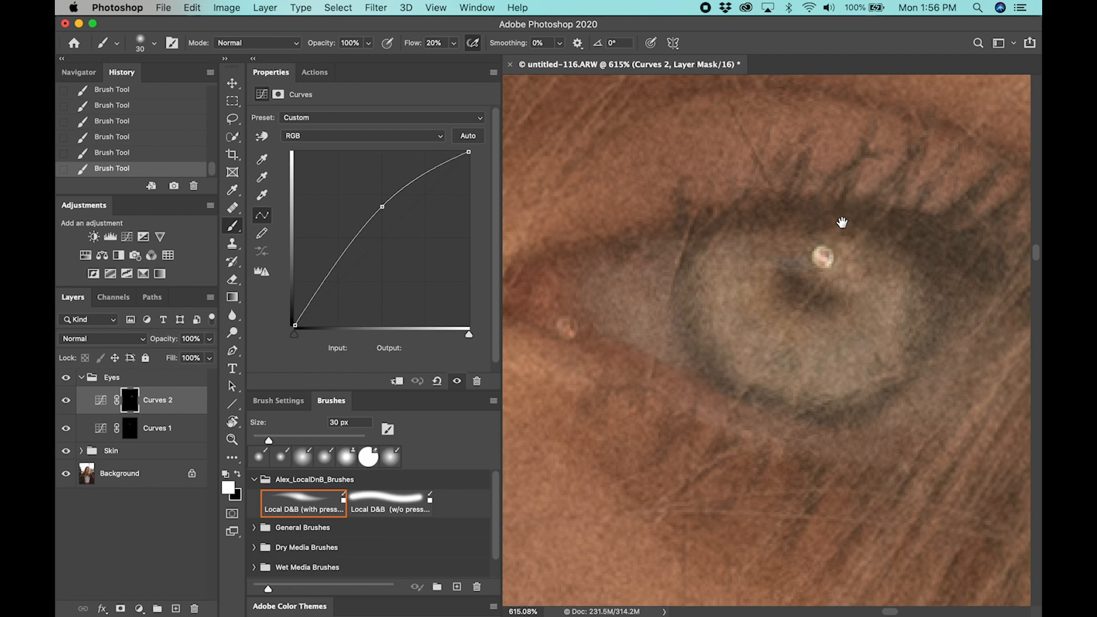
click(262, 138)
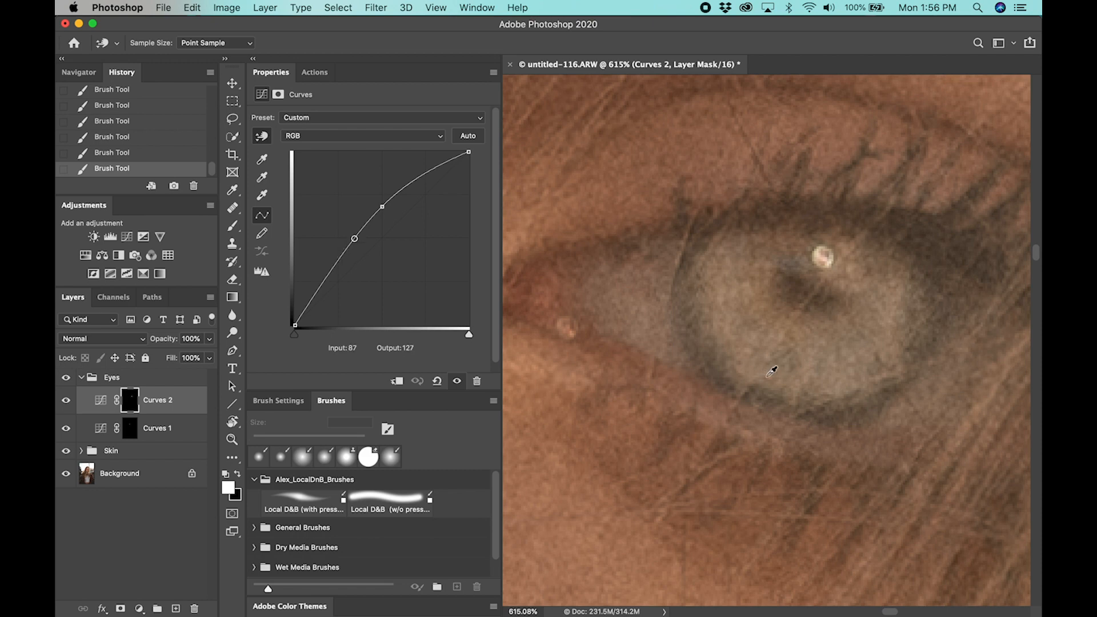
drag(771, 372, 772, 398)
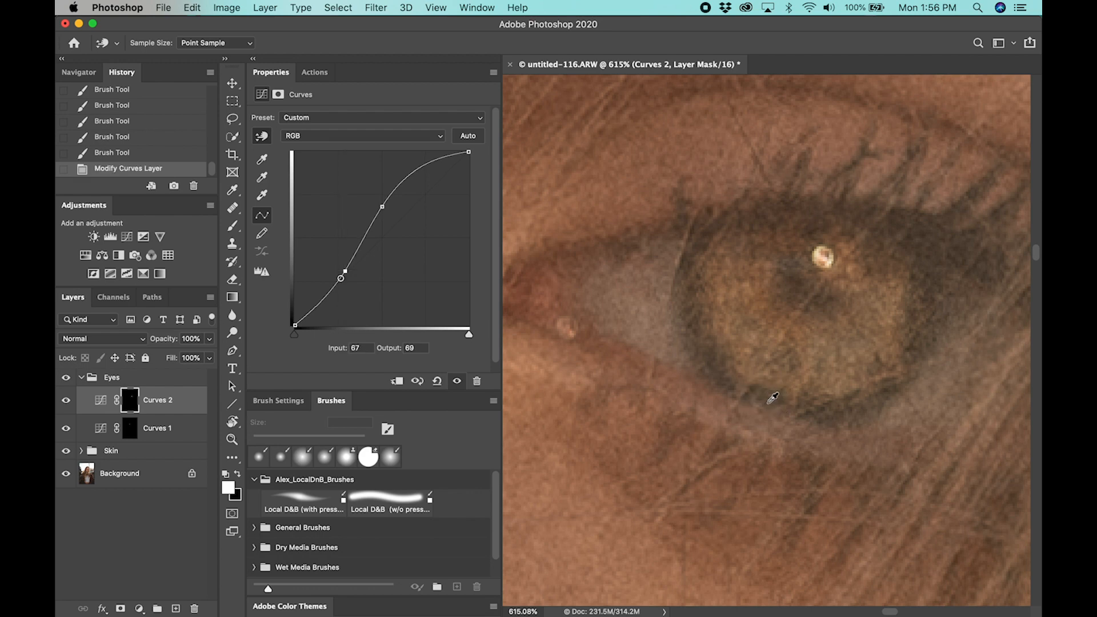
Compare the eye with and without Curves 2 and with the curve before and after its change, and review the full portrait
click(69, 403)
click(70, 405)
click(71, 406)
click(66, 402)
click(71, 406)
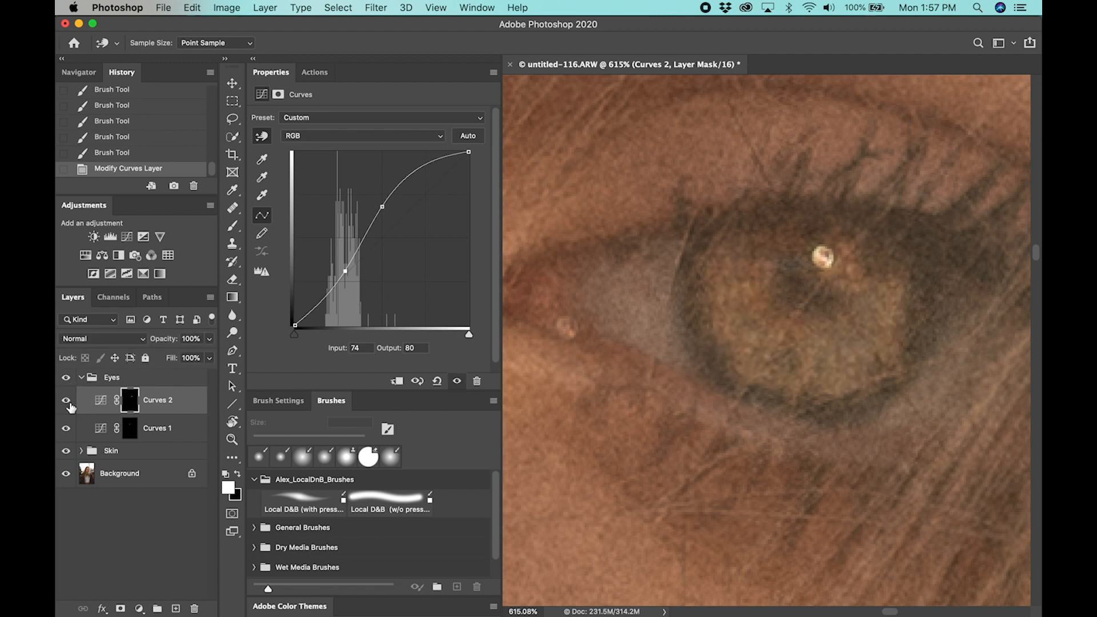
click(142, 154)
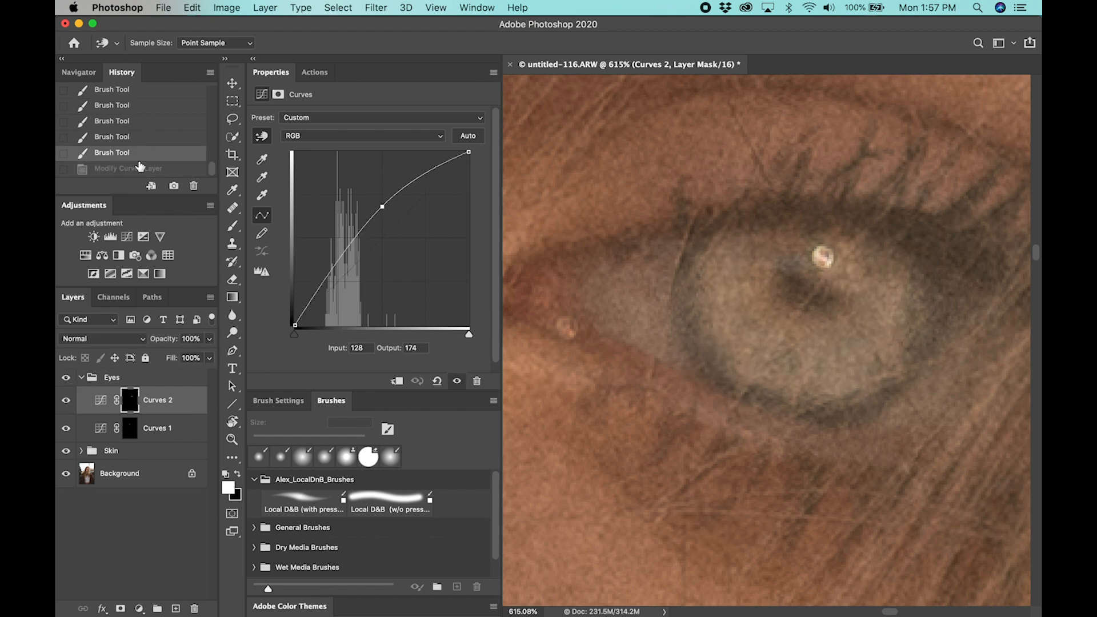
click(138, 169)
click(65, 400)
click(62, 402)
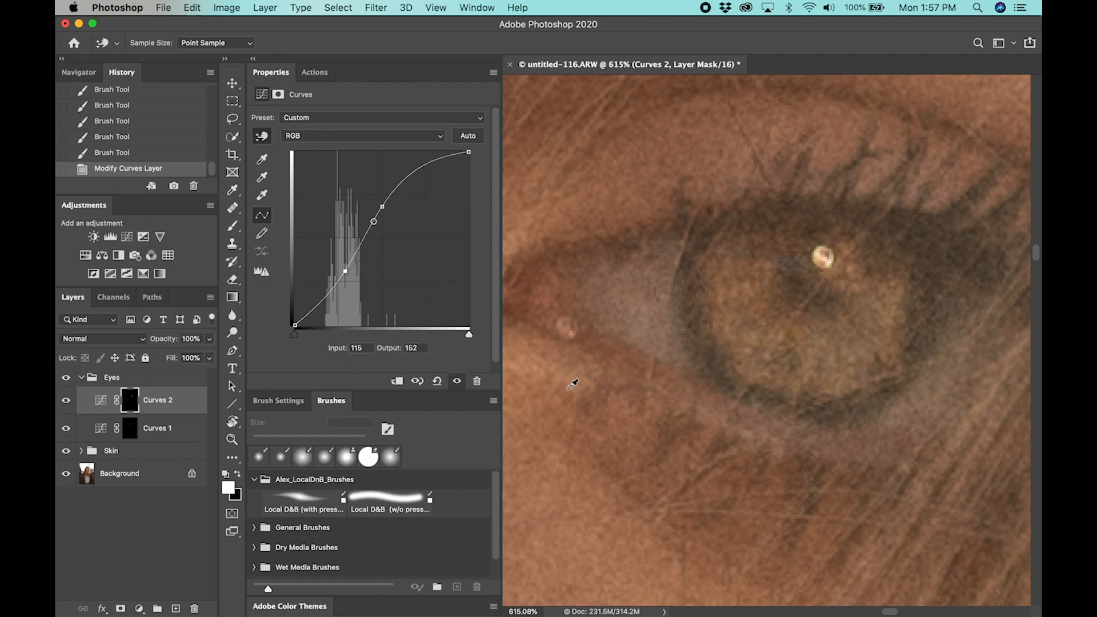
key(super+0)
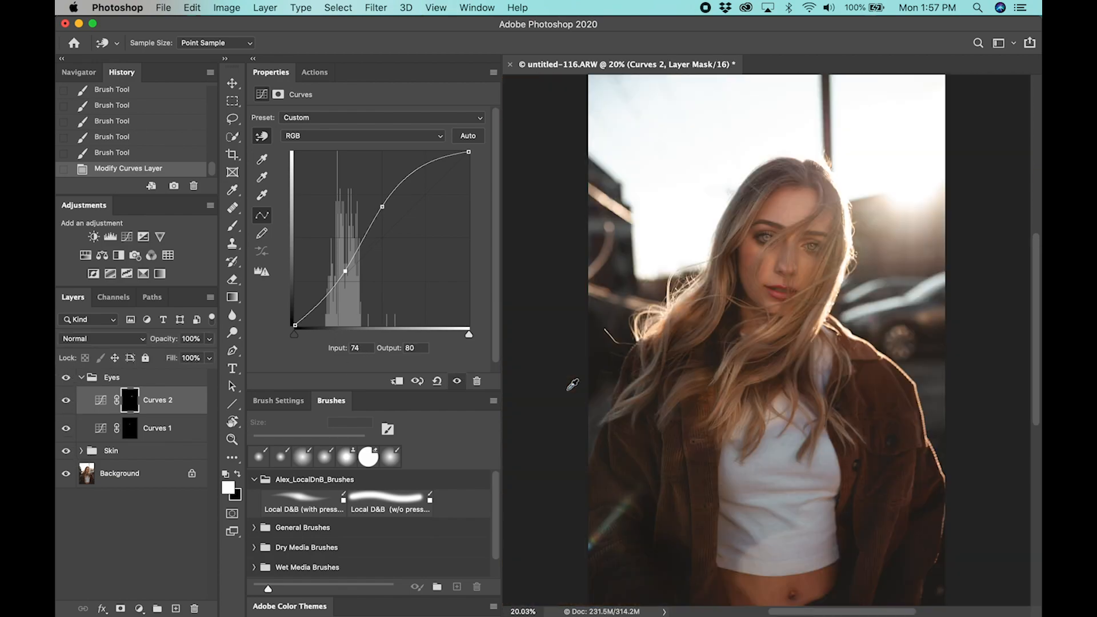
Toggle the Curves 2 layer's visibility repeatedly to judge its effect on the eye in the full portrait
click(66, 401)
click(65, 401)
click(65, 402)
click(67, 402)
Darken the iris shadows of the Curves 1 eye with the on-image curve adjustment at input 48, and ease the point slightly back up
click(181, 431)
key(b)
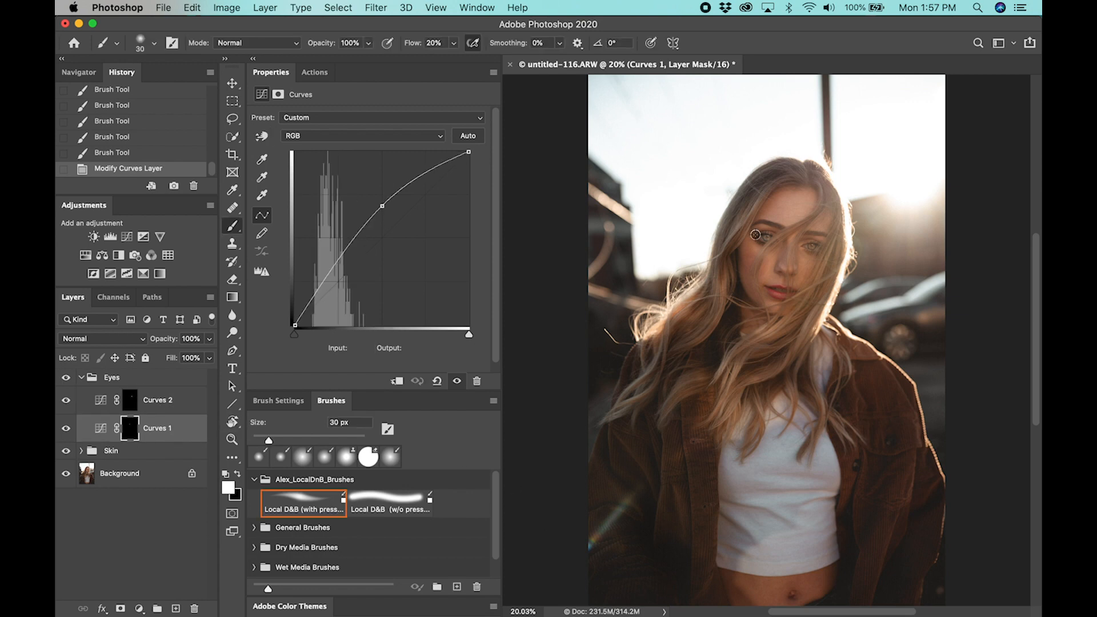
scroll(766, 239, up, 15)
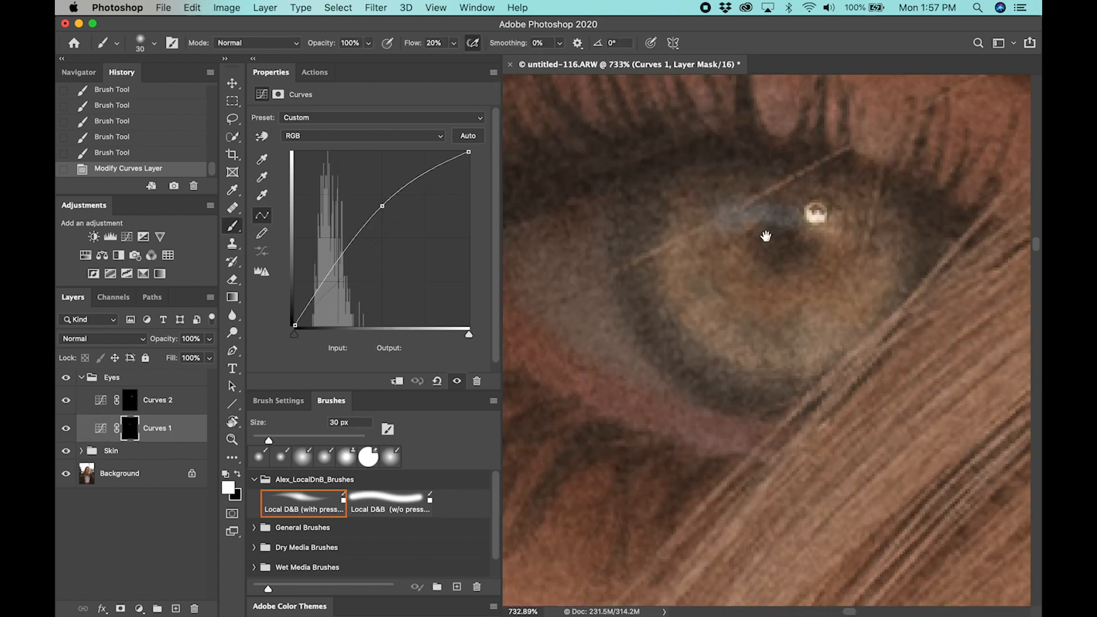
drag(767, 236, 786, 262)
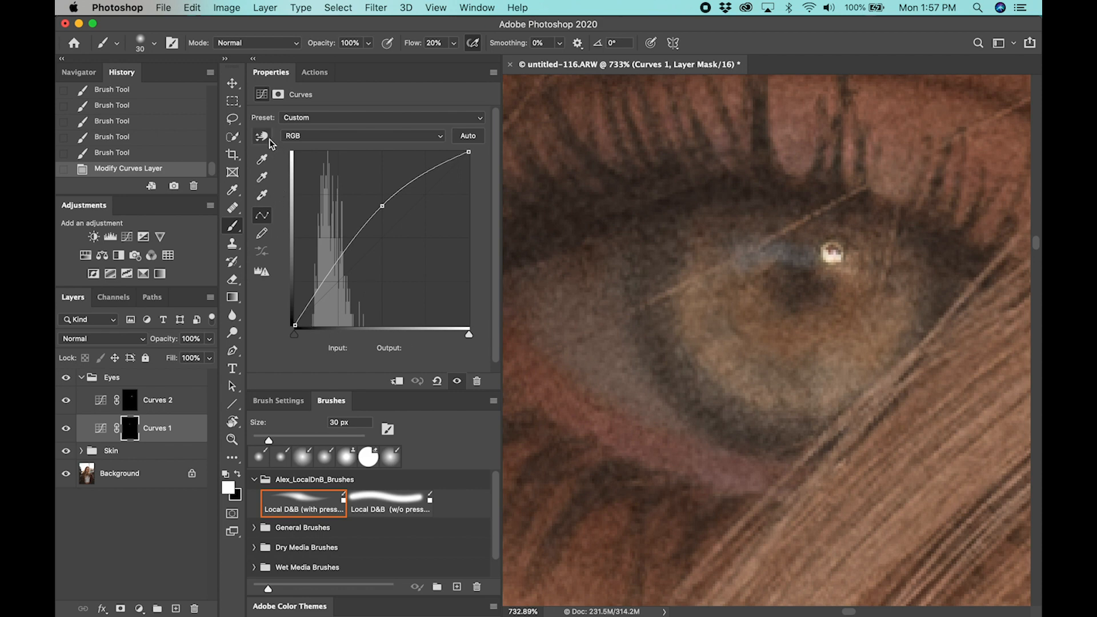
click(270, 141)
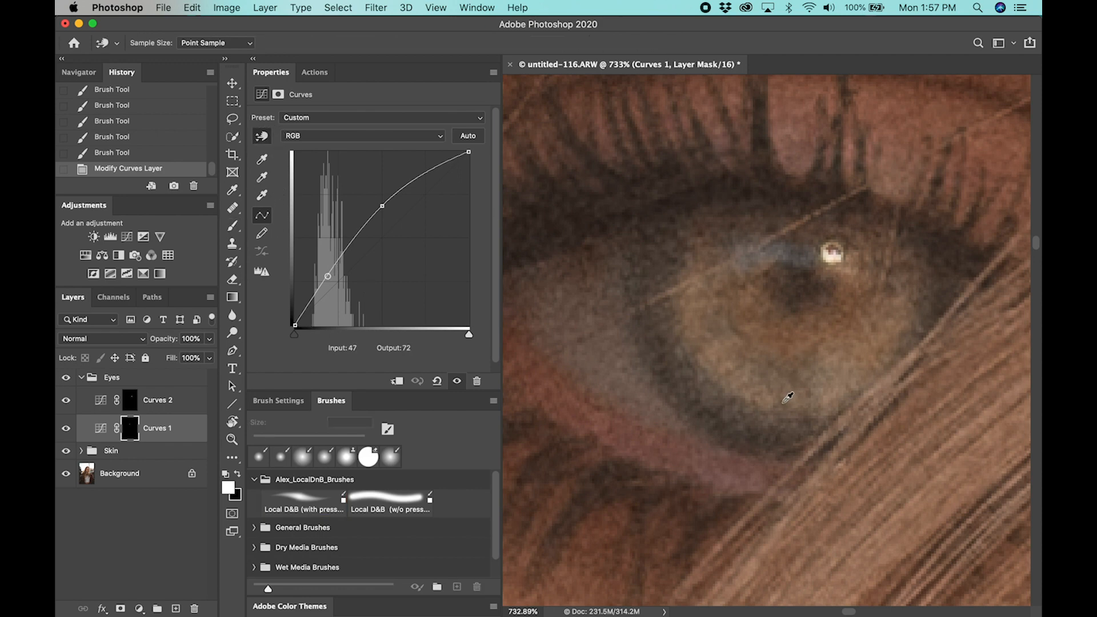
mouse_move(784, 398)
mouse_down()
mouse_move(792, 616)
mouse_move(774, 474)
mouse_move(783, 407)
mouse_move(781, 434)
mouse_move(784, 419)
mouse_up()
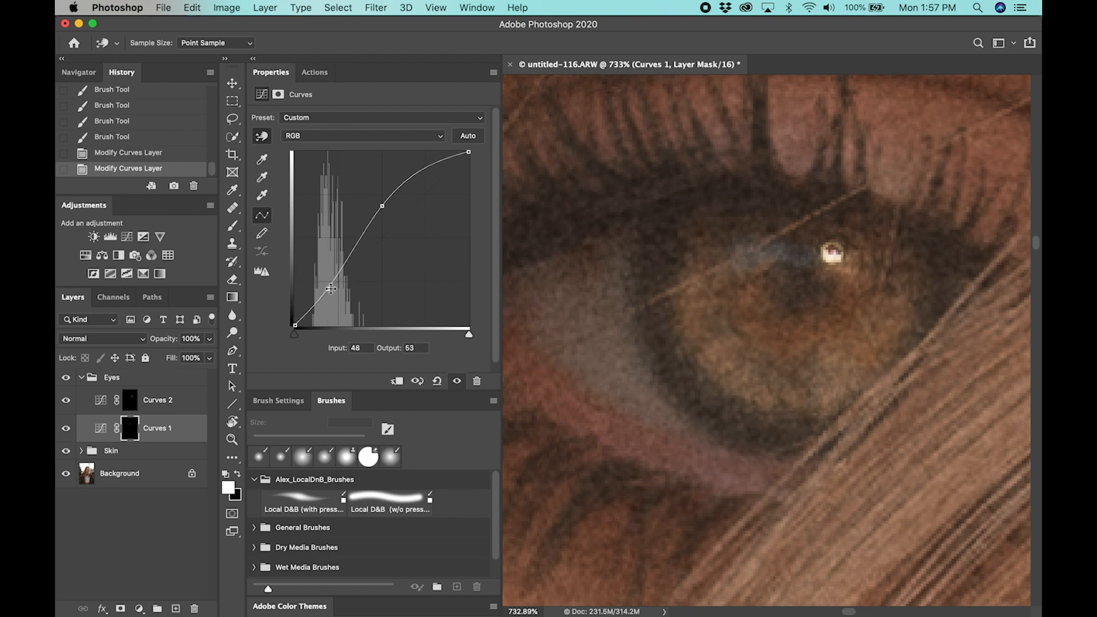
drag(328, 290, 328, 283)
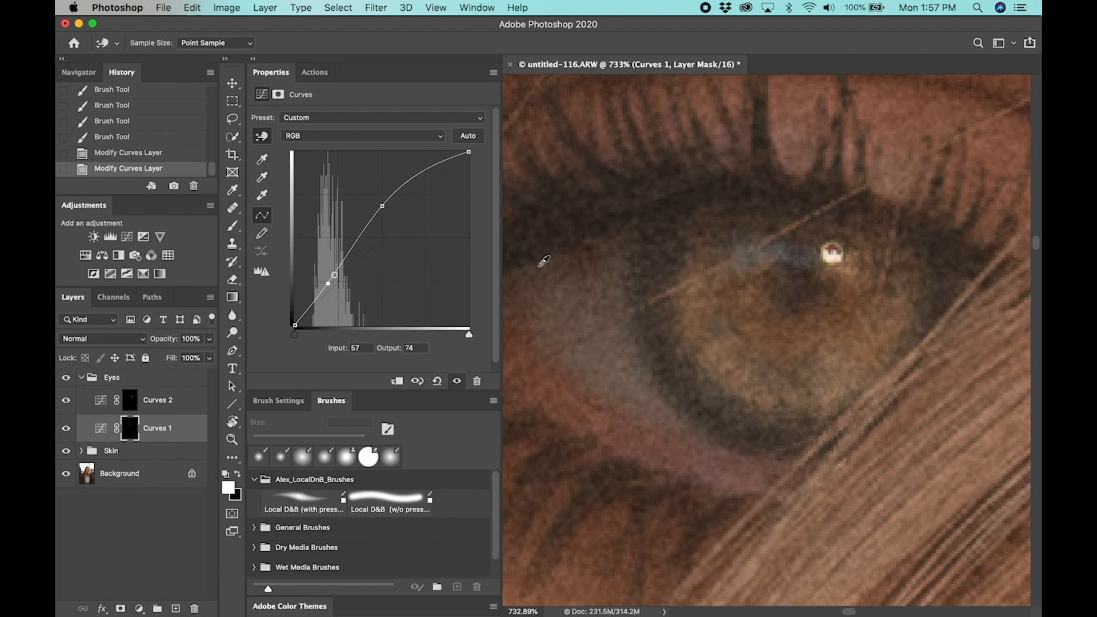
Compare the curve shapes of Curves 2 and Curves 1, and review the whole portrait
click(196, 397)
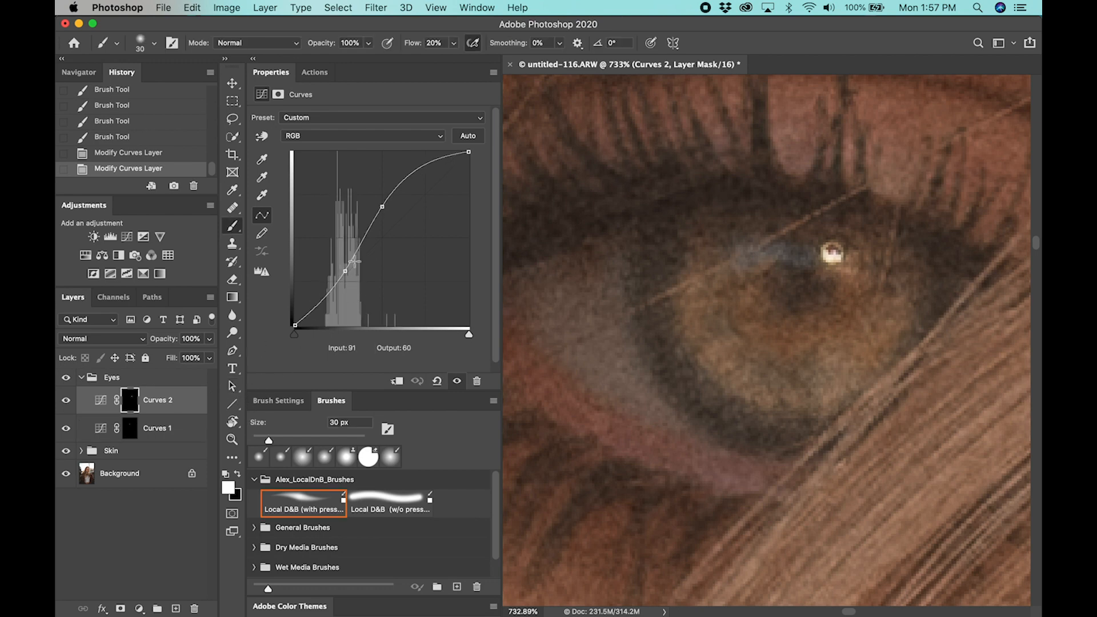
click(196, 428)
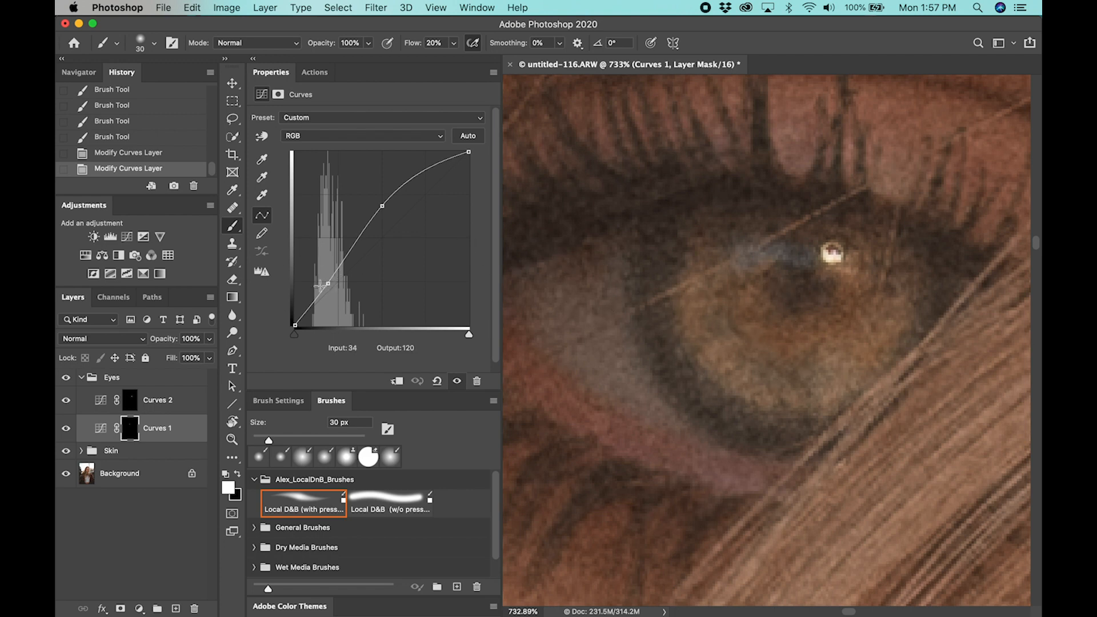
click(195, 401)
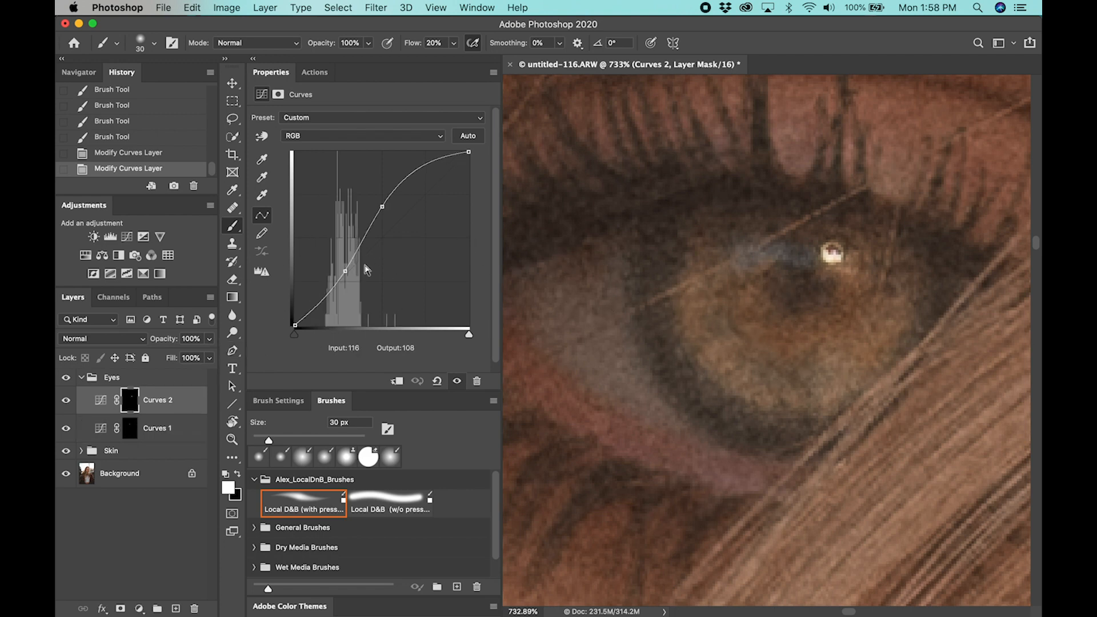
click(175, 434)
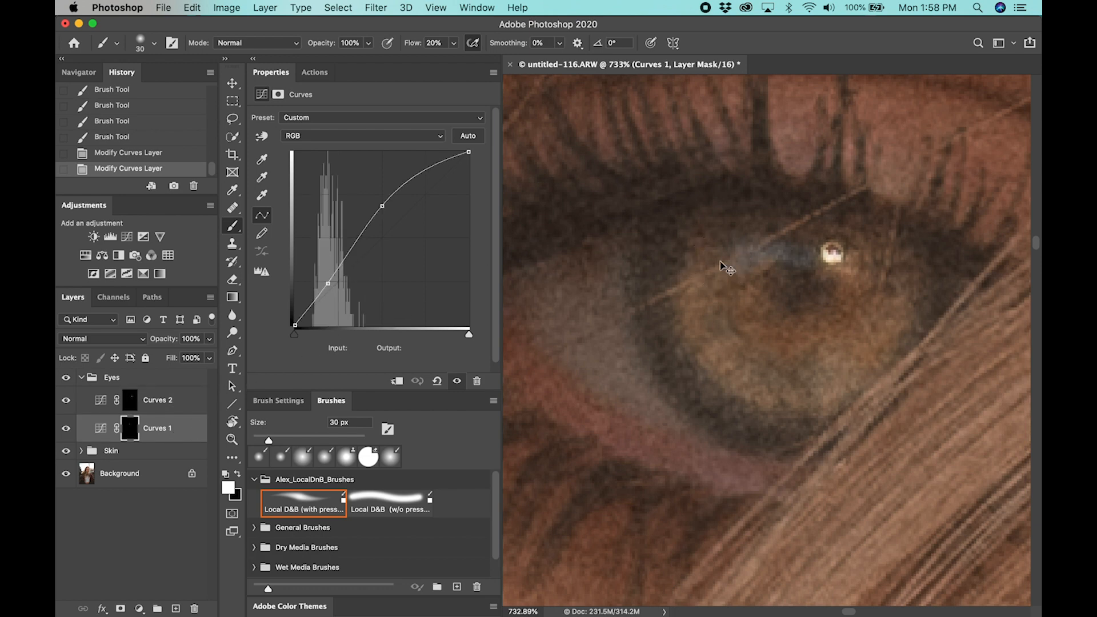
key(super+0)
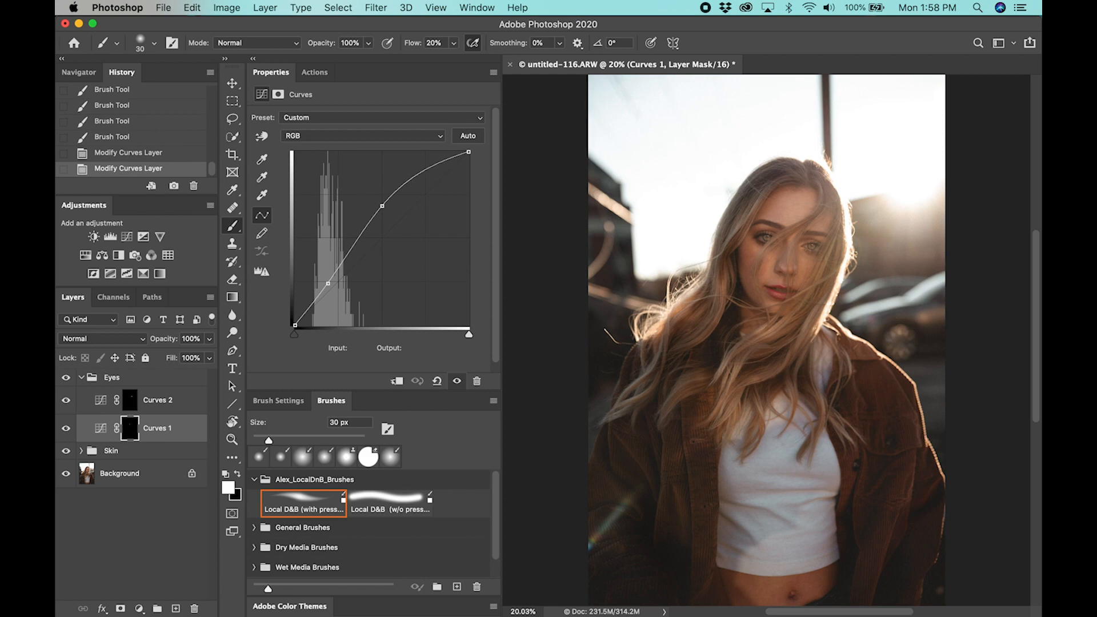
Fine-tune the shadow point of Curves 2 to input 74, output 79, comparing the portrait with and without the layer
click(168, 401)
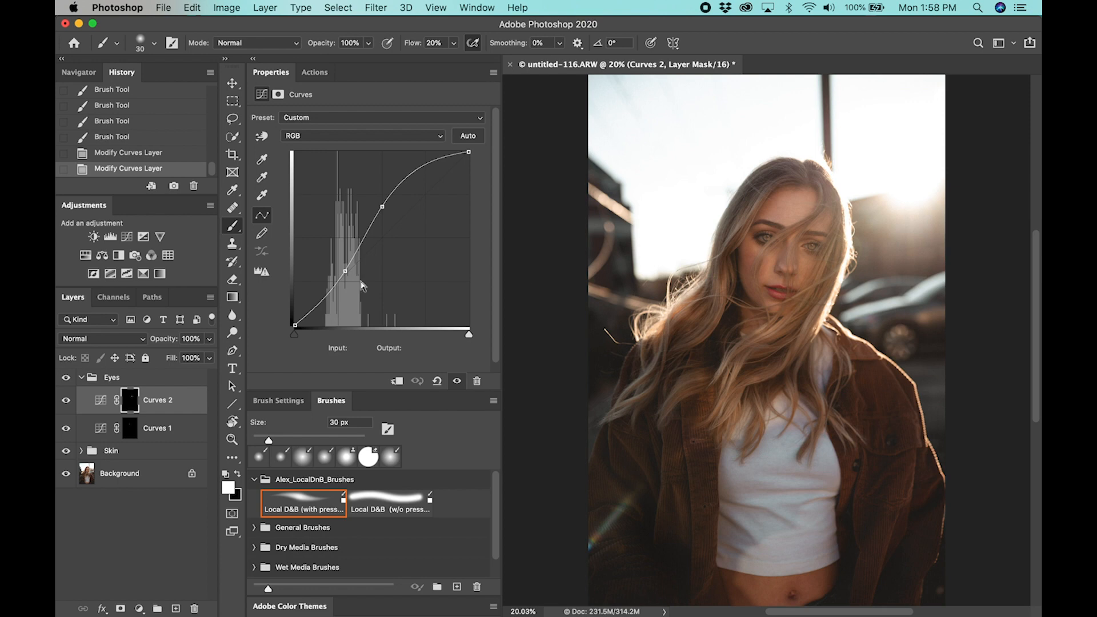
click(346, 271)
click(345, 271)
drag(346, 272, 346, 274)
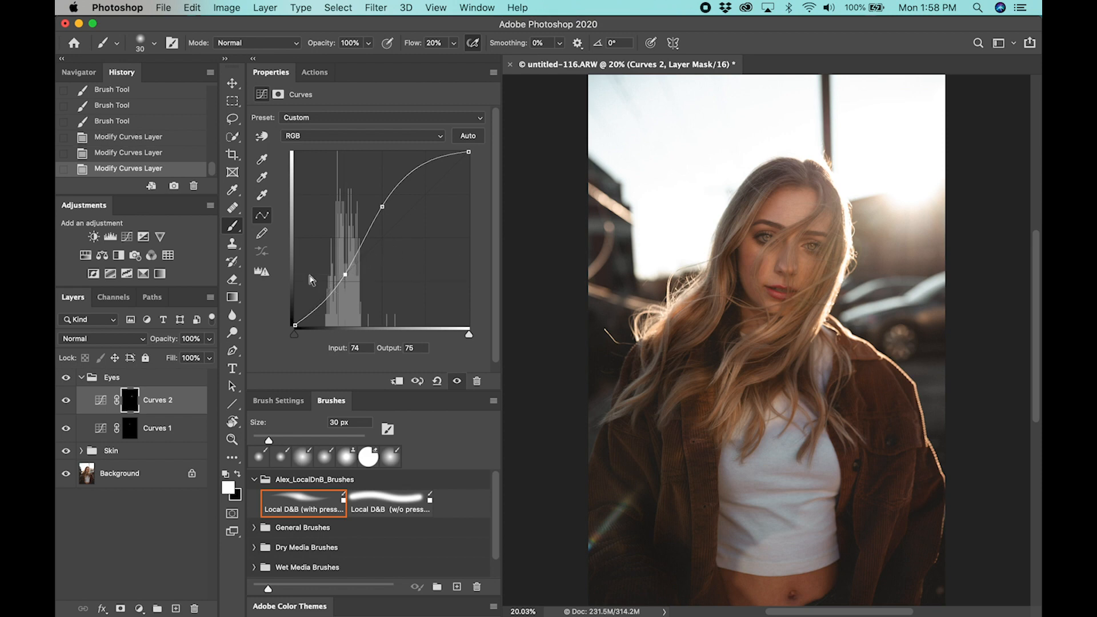
click(66, 401)
click(66, 400)
drag(345, 275, 345, 272)
click(64, 403)
click(65, 402)
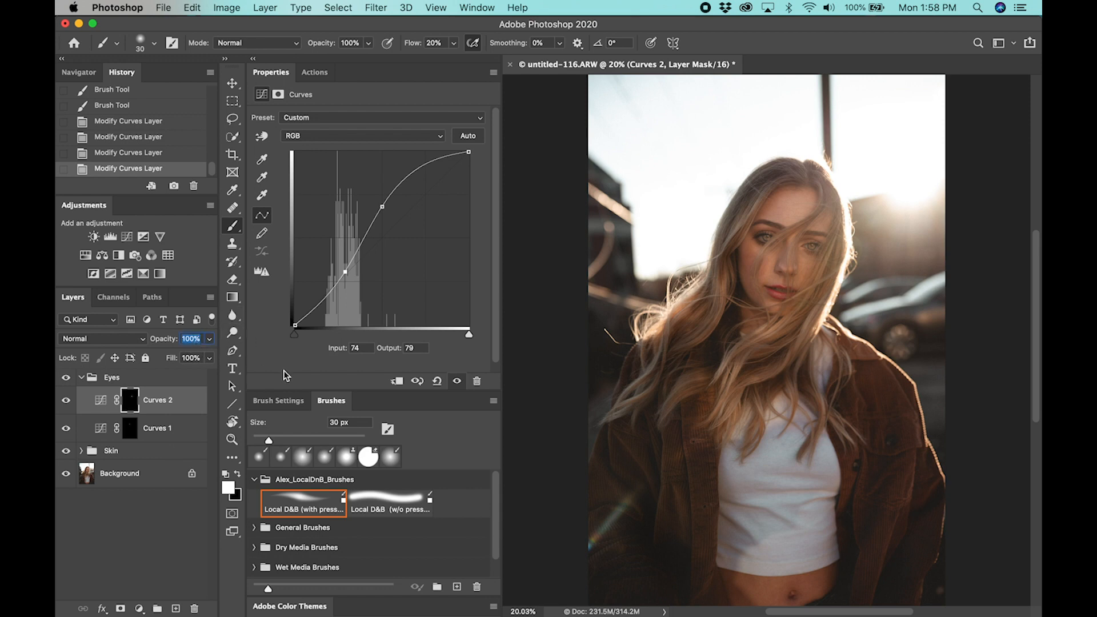
Reduce the opacity of Curves 2 to 60% and compare the eye with and without the layer
text(70)
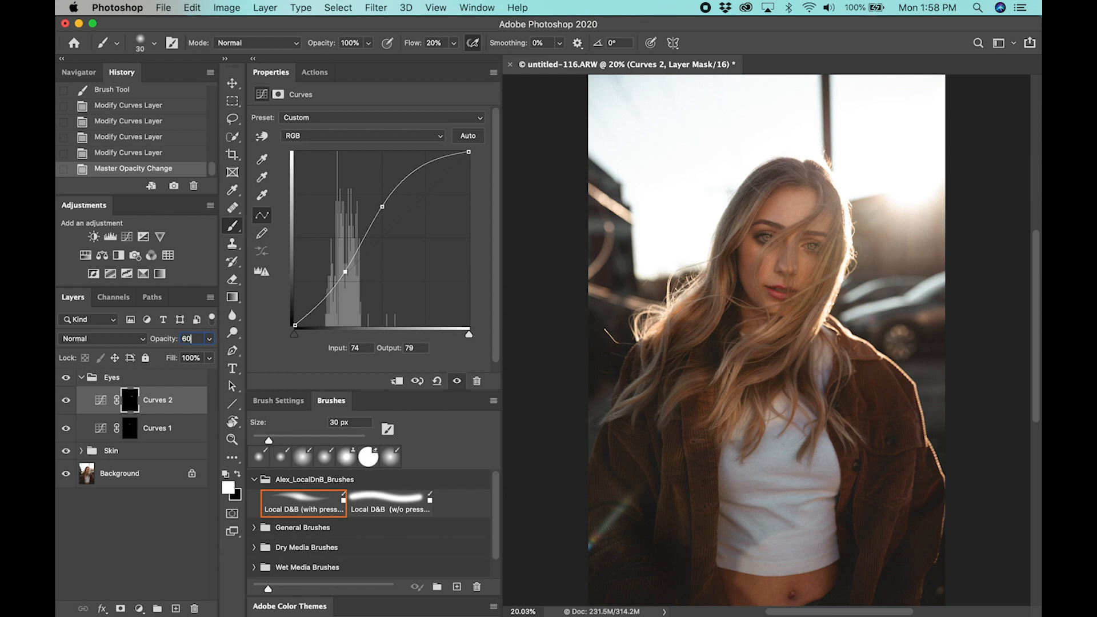
click(68, 404)
click(68, 404)
click(69, 405)
click(69, 404)
click(68, 403)
click(68, 403)
click(69, 403)
click(69, 404)
Set the shadow point of Curves 1 to input 48, output 59, and its layer opacity to 80%
click(175, 430)
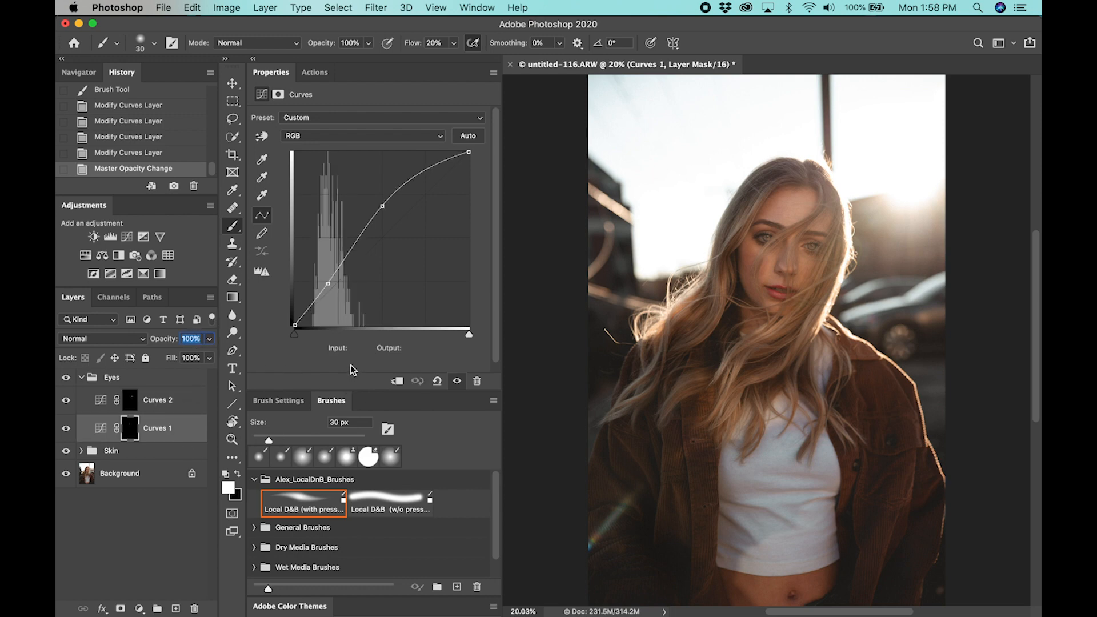
click(329, 284)
drag(329, 284, 328, 284)
text(60)
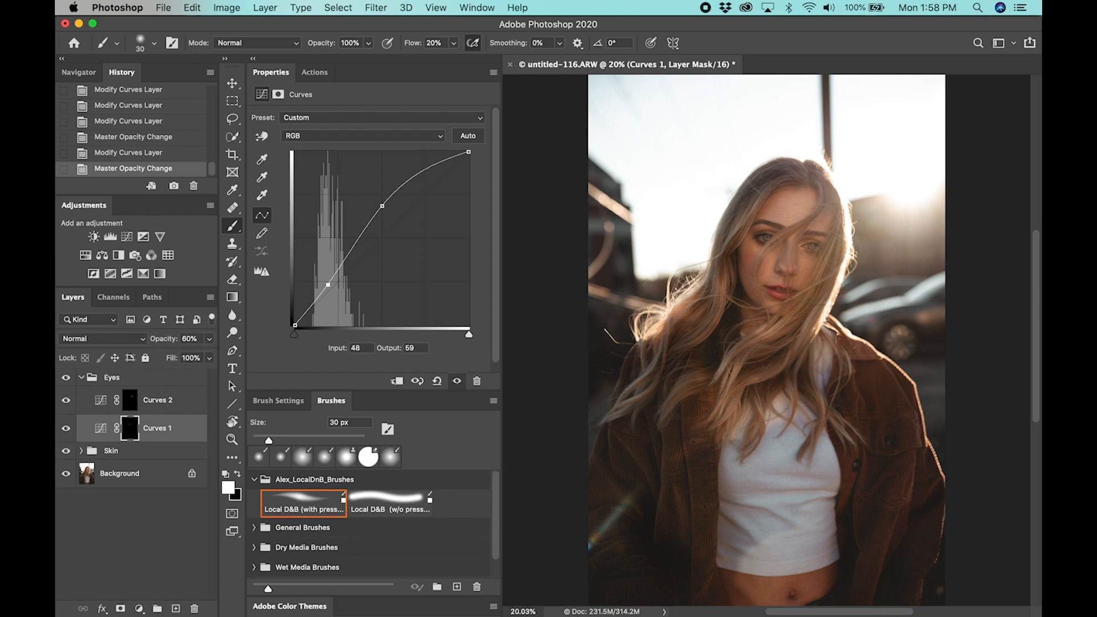
click(190, 338)
text(80)
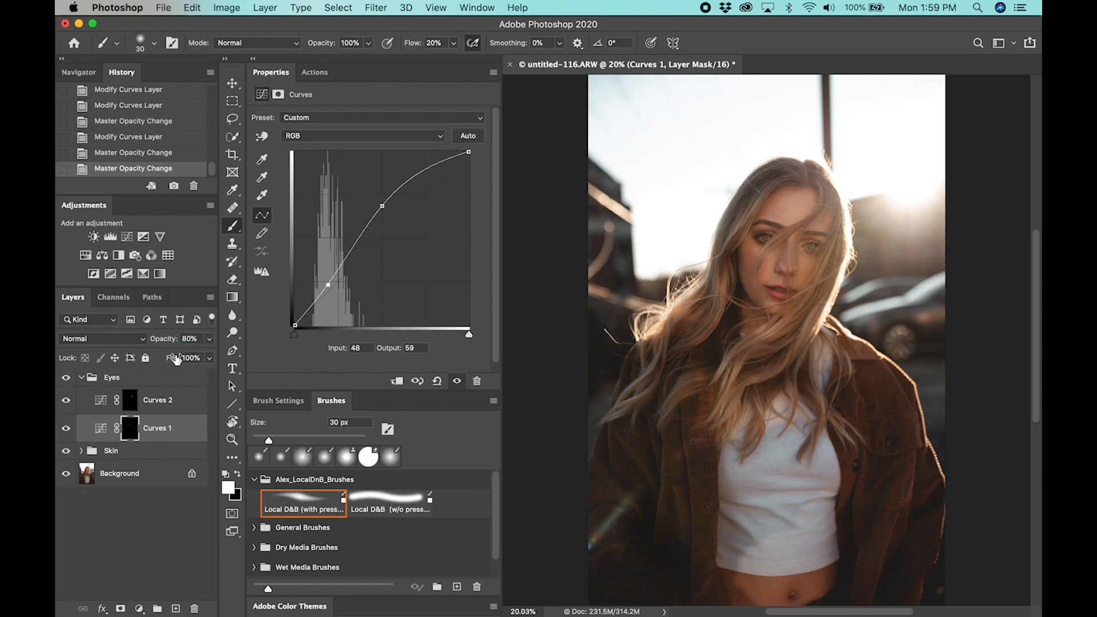
Compare the portrait with and without Curves 1 and the whole Eyes group, and collapse the group
click(67, 428)
click(67, 430)
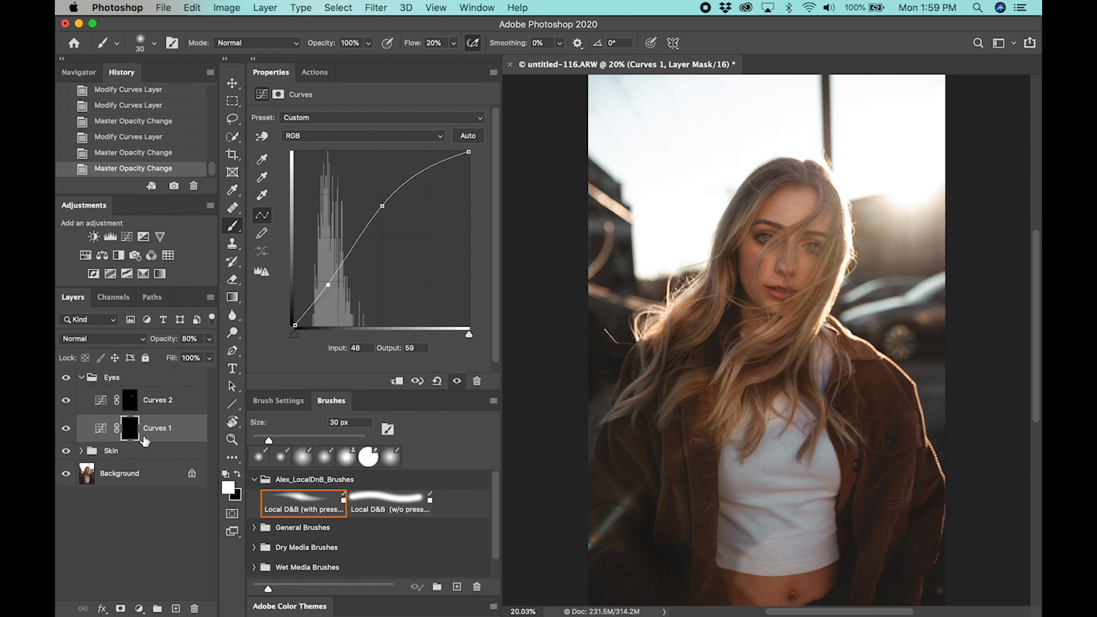
click(68, 379)
click(67, 378)
click(81, 377)
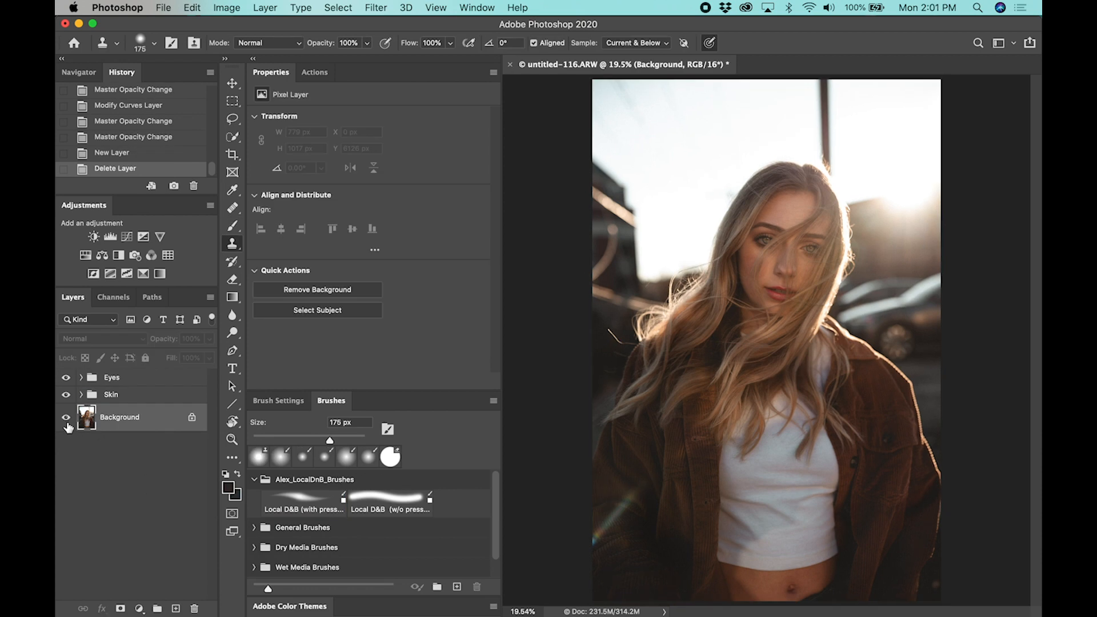
Compare the original Background alone with the full retouch including the Eyes and Skin groups
alt+click(67, 420)
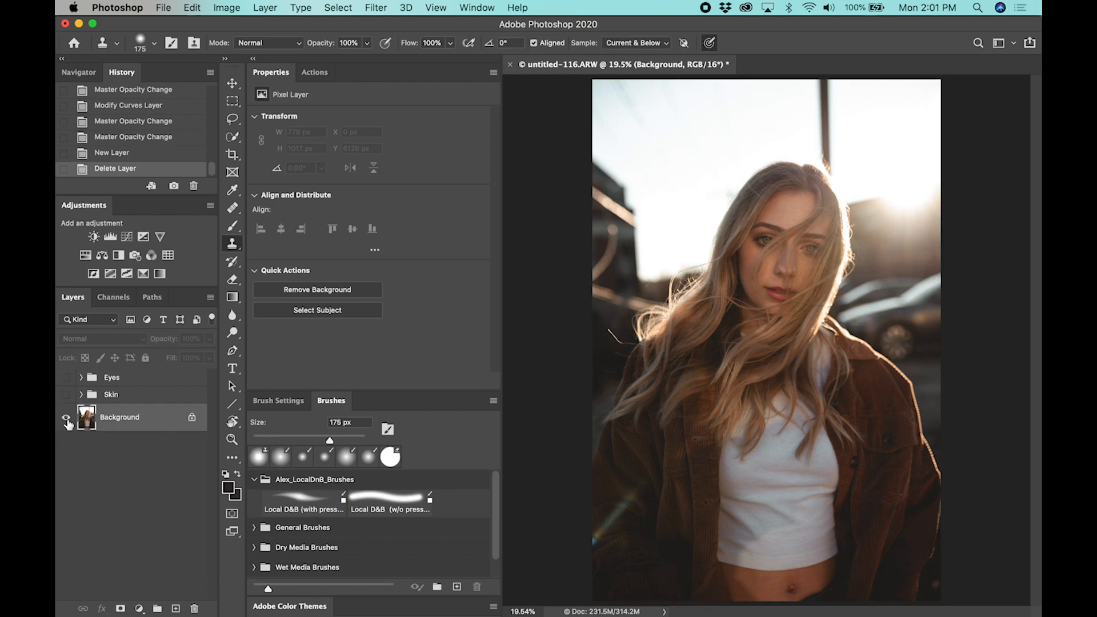
alt+click(67, 420)
alt+click(67, 420)
alt+click(67, 421)
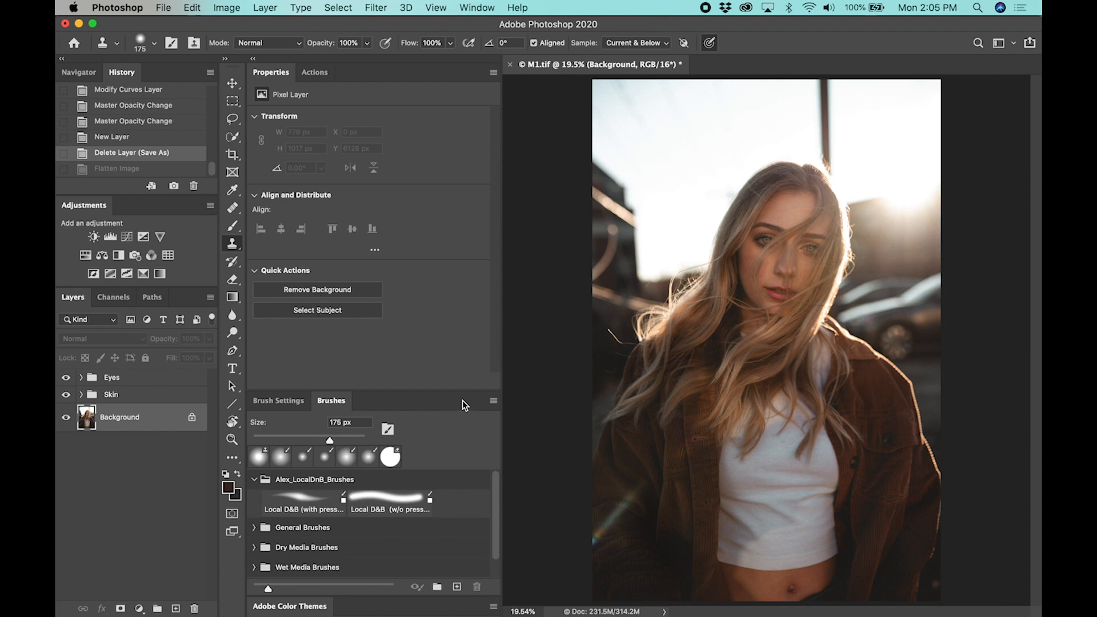
Flatten the image into a single Background layer
right_click(167, 416)
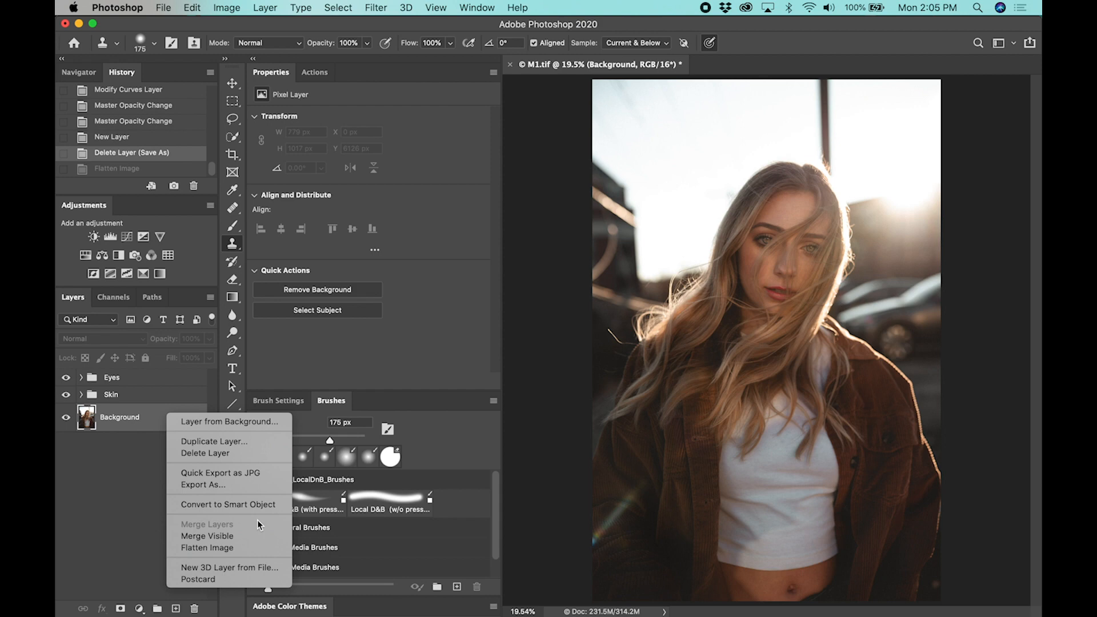
click(262, 550)
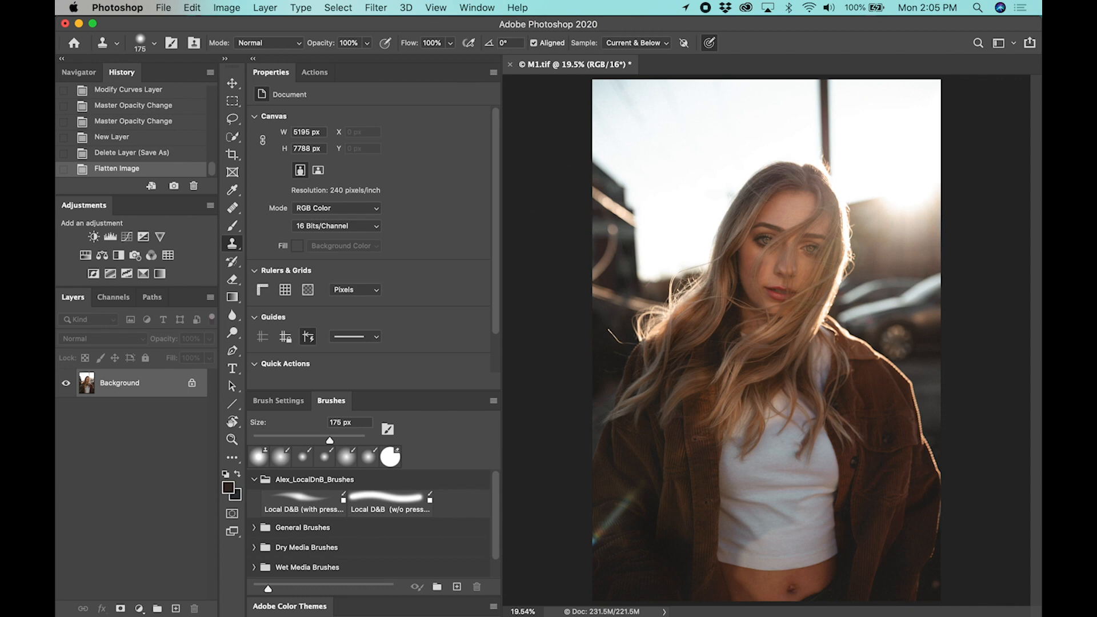
Extend the photo's sides with a Content-Aware 4:5 crop that keeps the full image height
scroll(804, 418, down, 2)
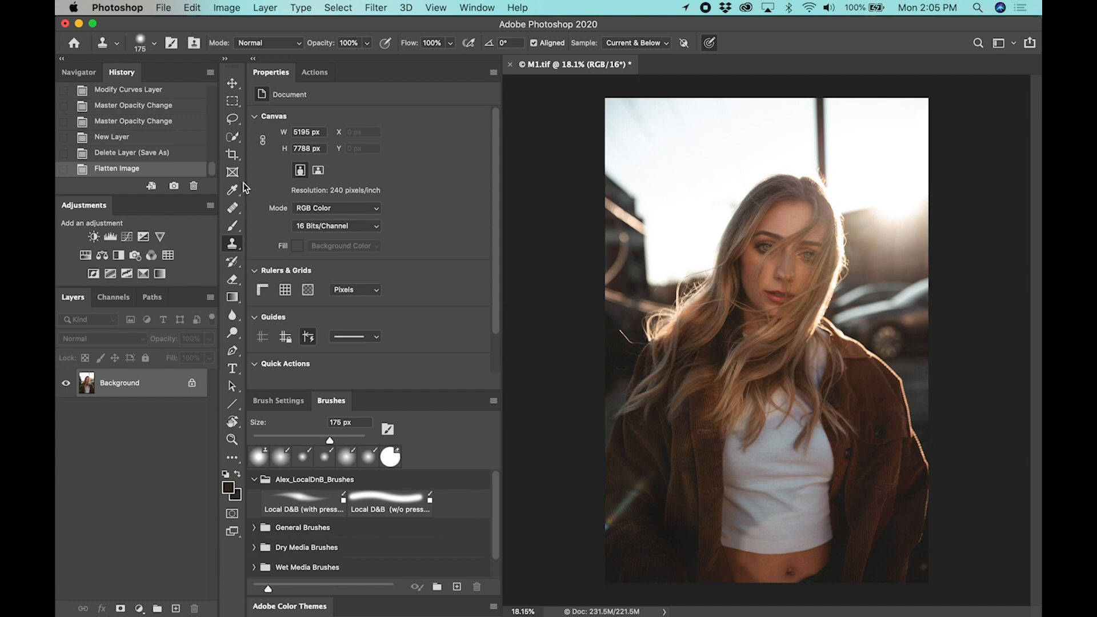
click(232, 154)
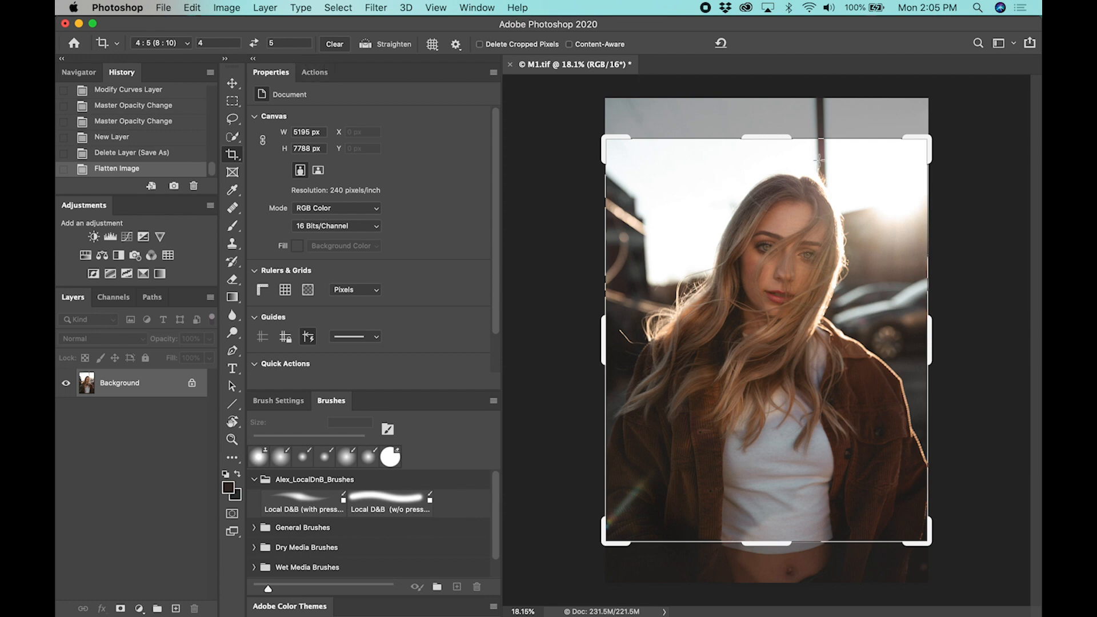
drag(769, 138, 773, 111)
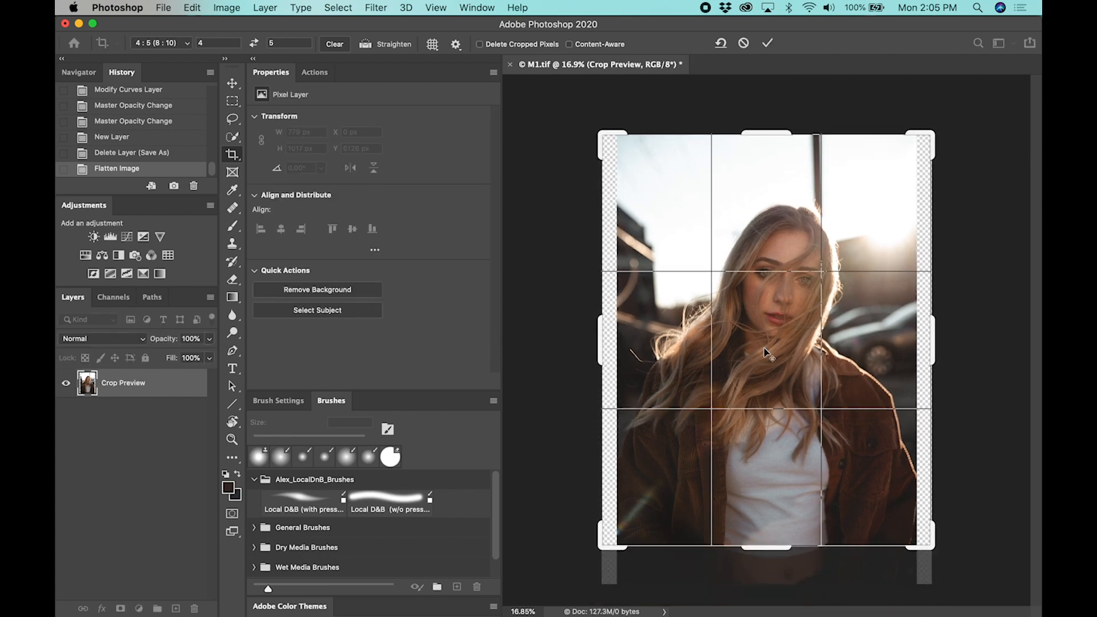
drag(766, 547, 766, 571)
click(583, 44)
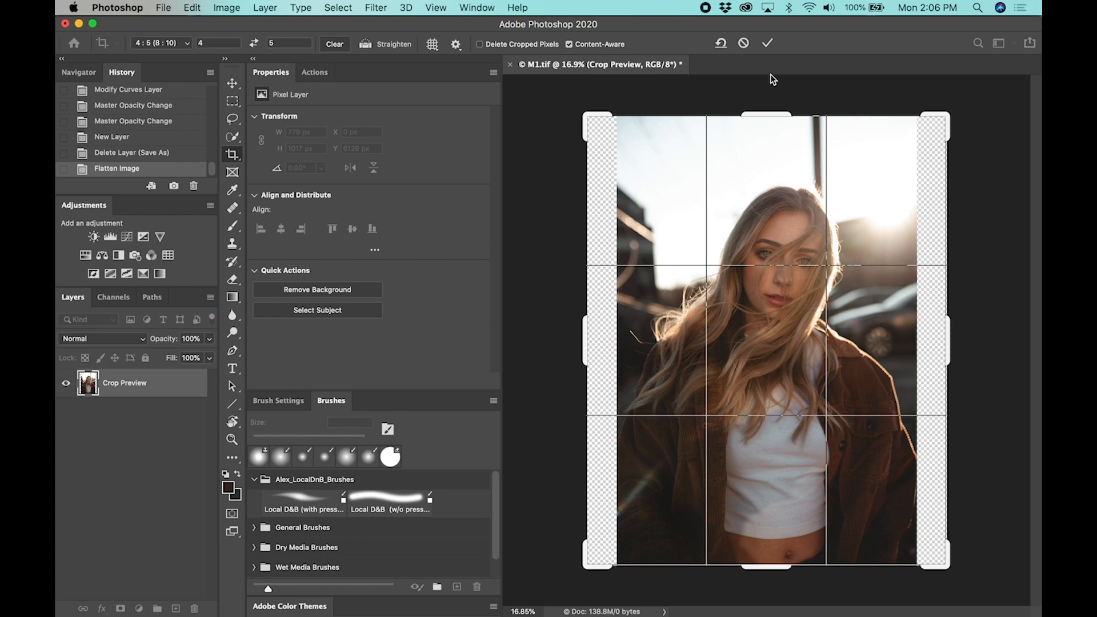
click(767, 46)
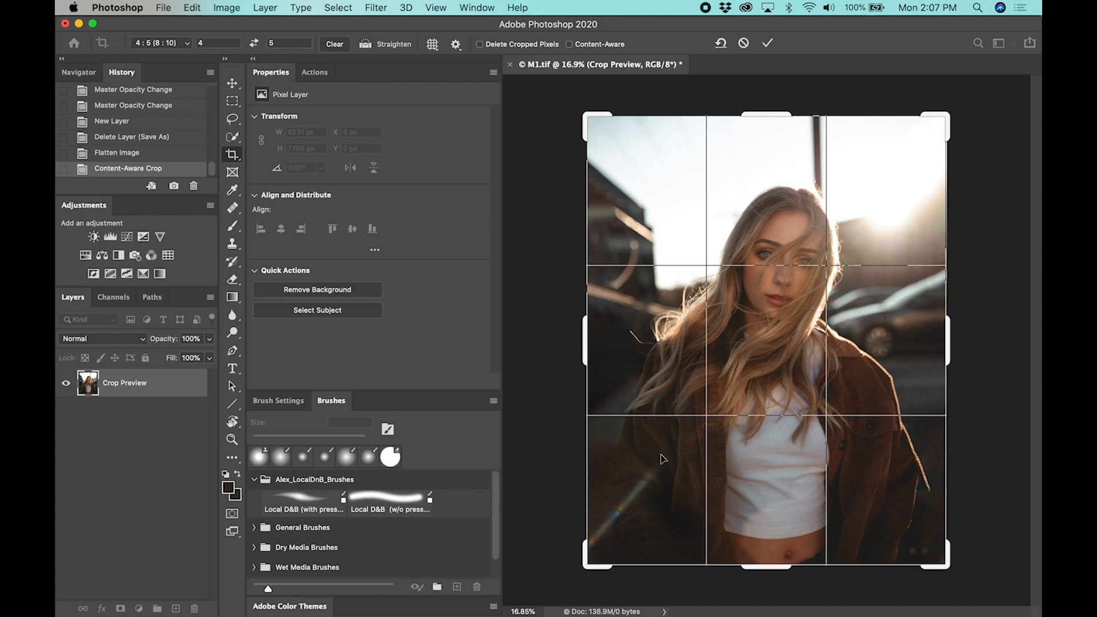
Tighten the 4:5 crop from the photo's left edge to about 5866 × 7332 px and shift the image upward within the frame
drag(584, 348, 594, 345)
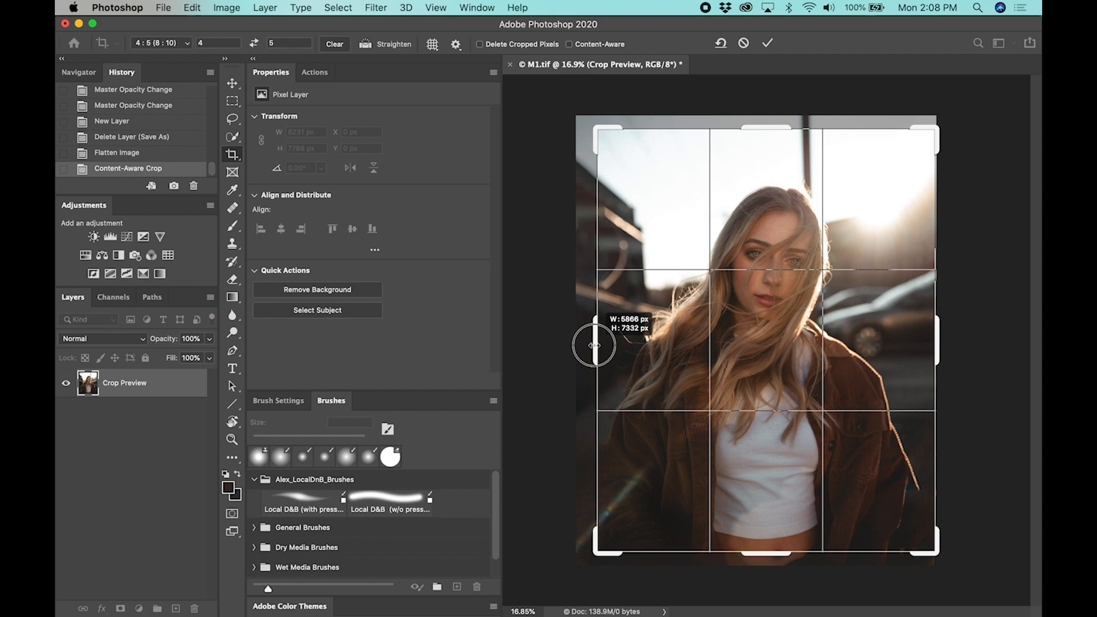
drag(594, 346, 594, 345)
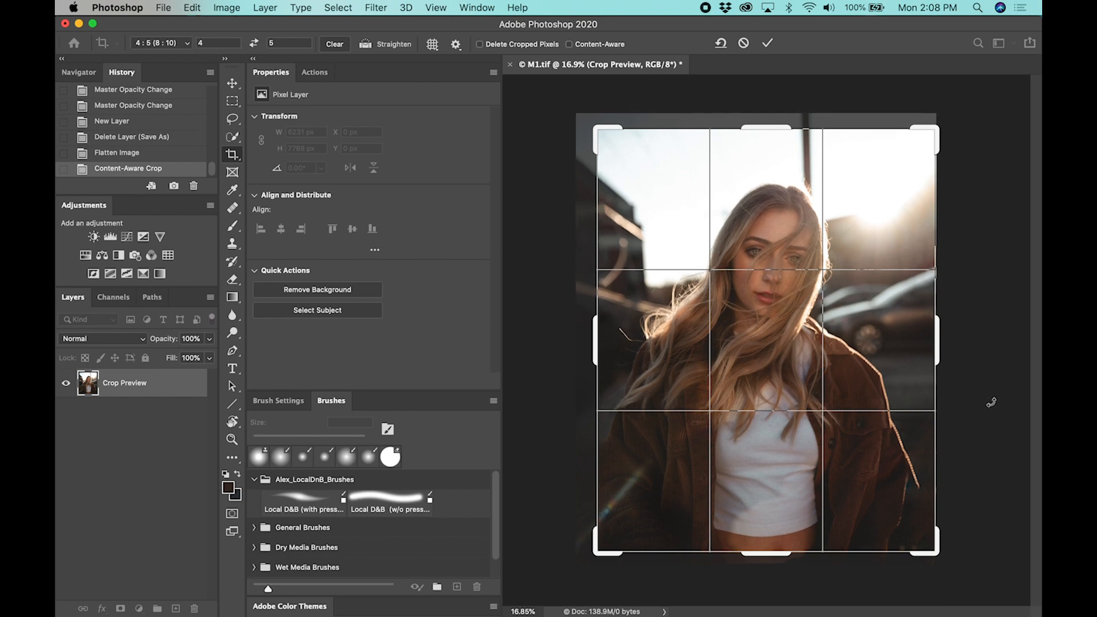
key(Up)
key(Up)
key(Up)
key(Up)
key(Up)
key(Up)
key(Up)
key(Up)
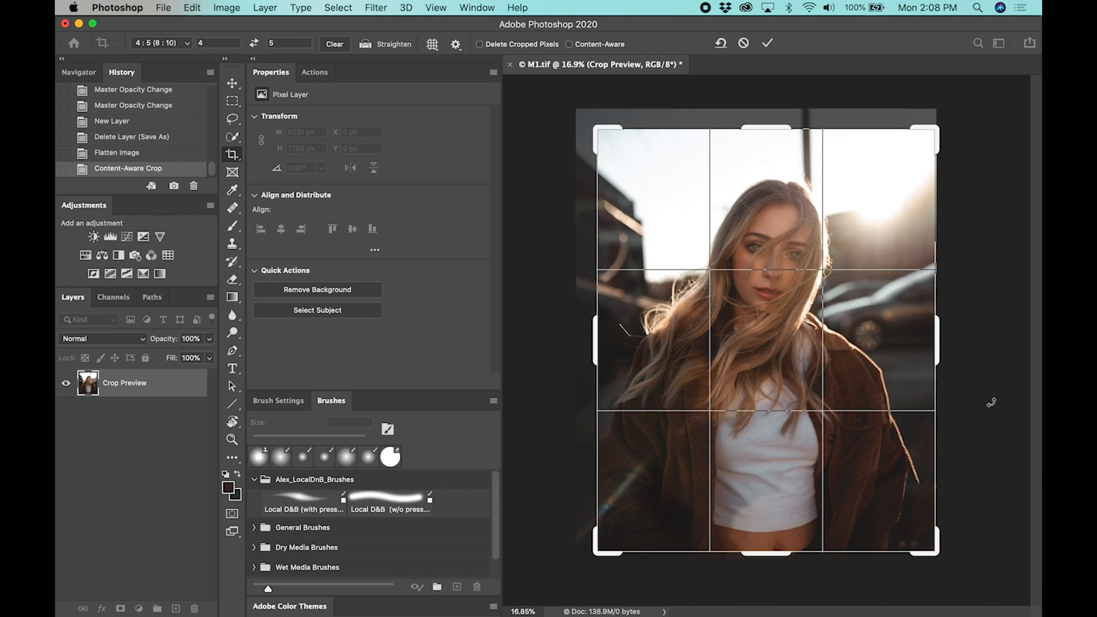
key(Up)
key(Up)
key(Up)
key(Up)
key(Up)
key(Up)
key(Up)
key(Up)
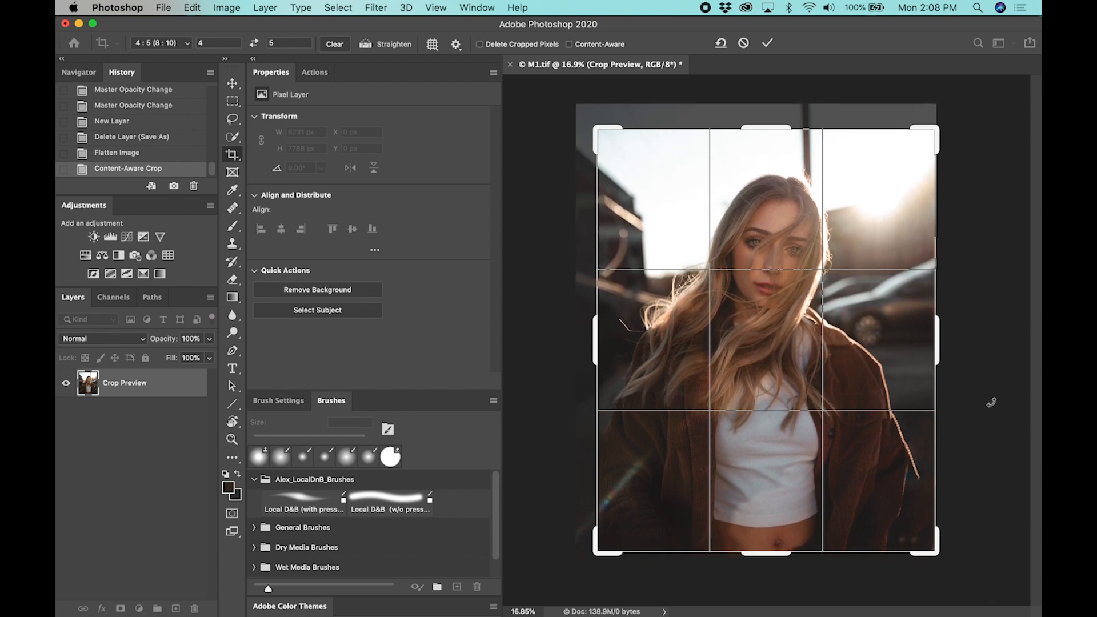
key(Up)
key(Up)
key(Up)
key(Up)
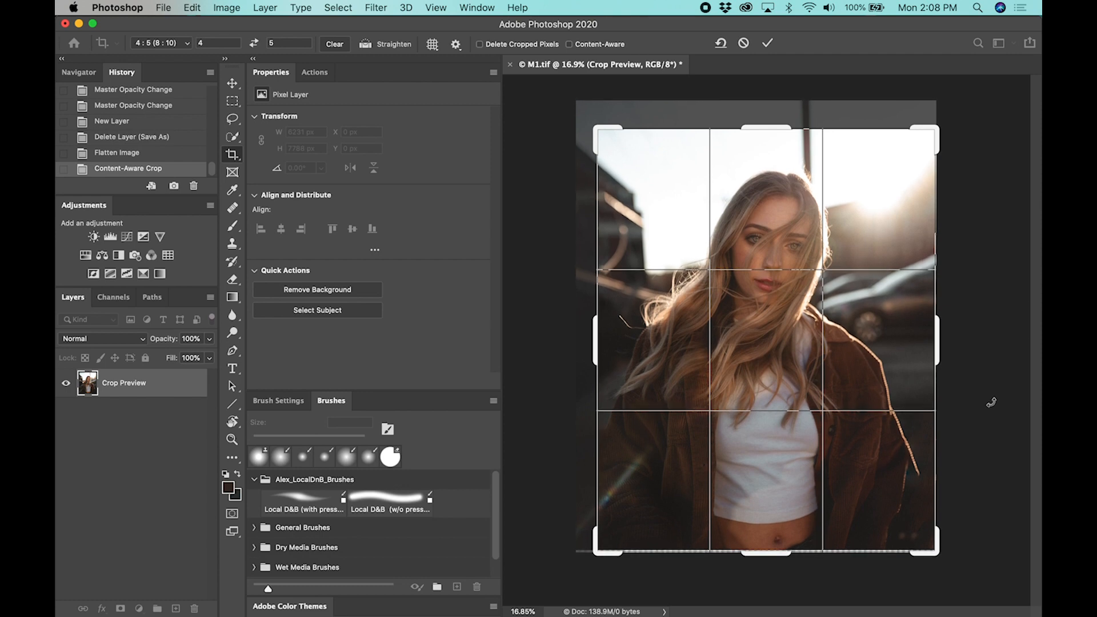
key(Down)
key(Down)
key(Down)
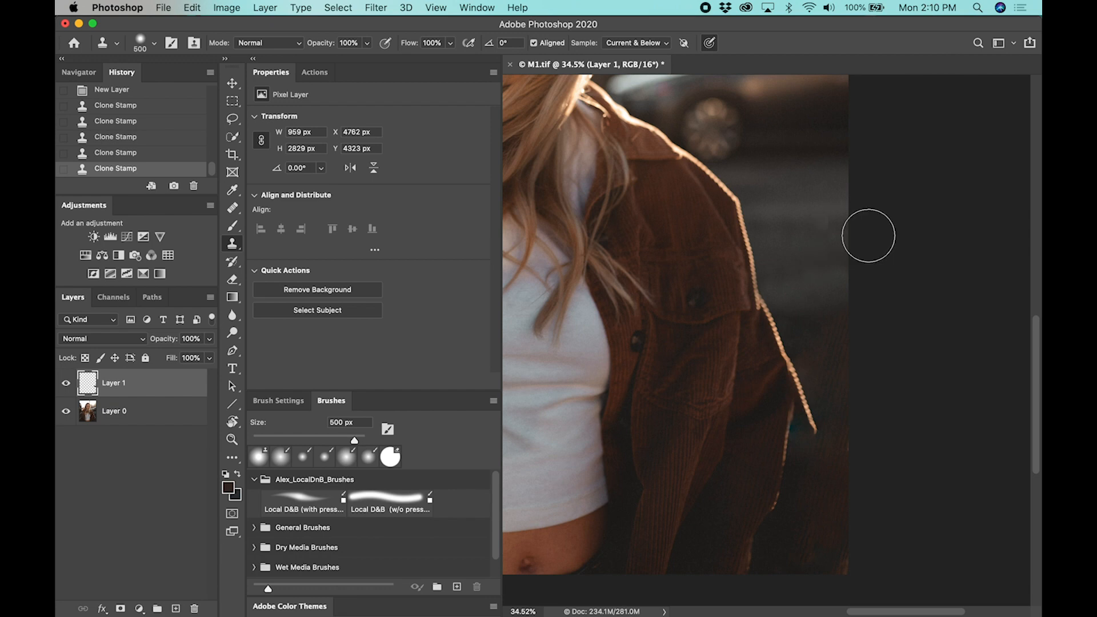
View the whole portrait to check the clone-stamped background beside the jacket
key(super+0)
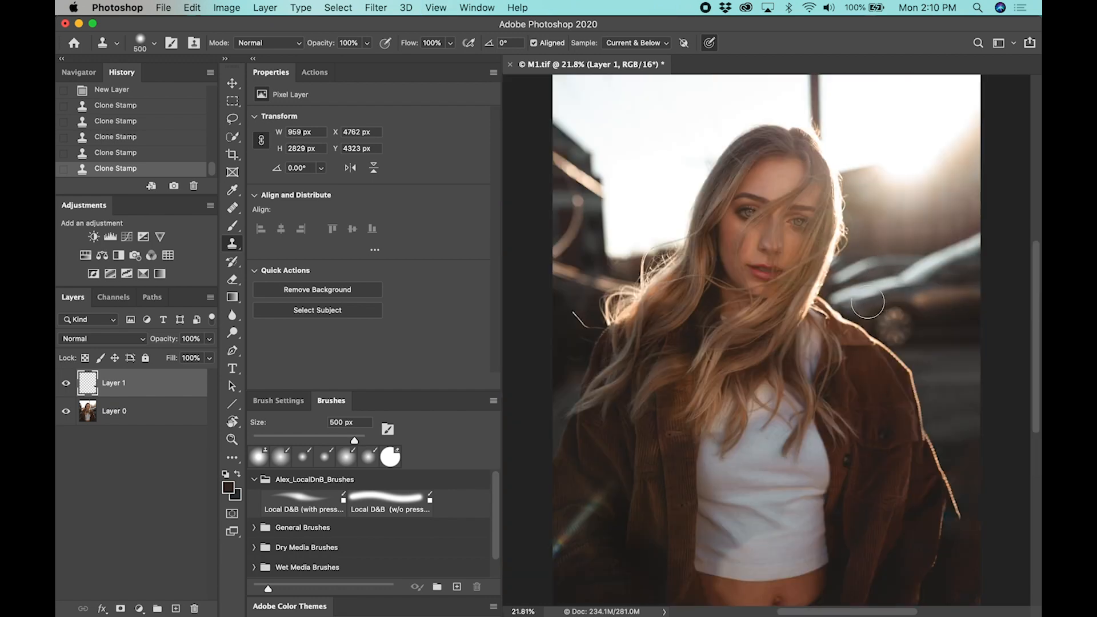
Merge the clone-stamped Layer 1 down into Layer 0
scroll(860, 298, down, 1)
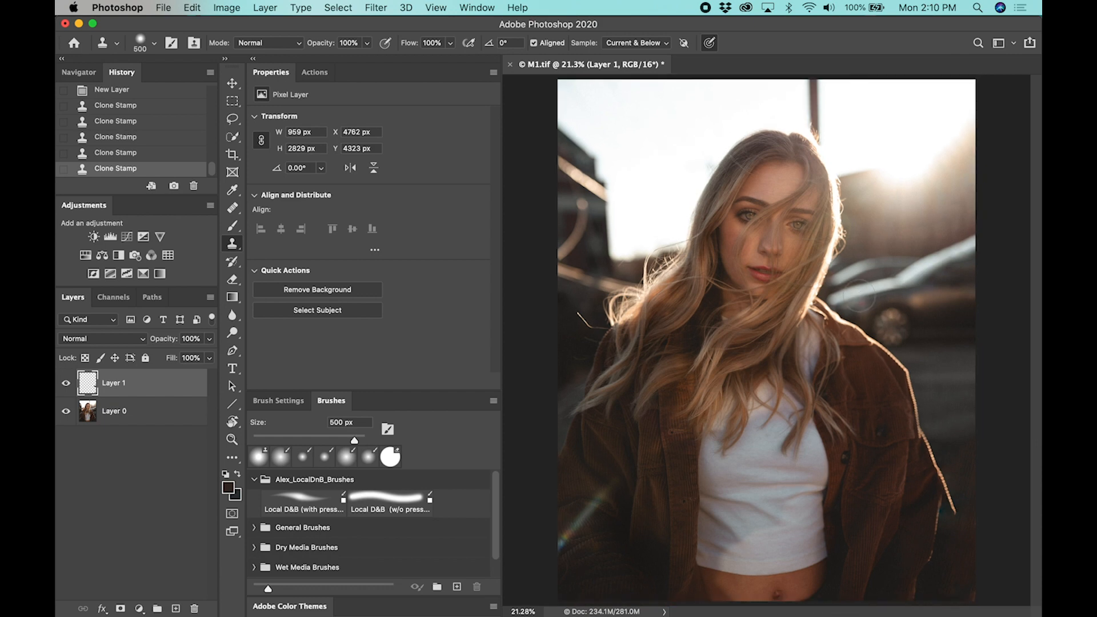
click(232, 154)
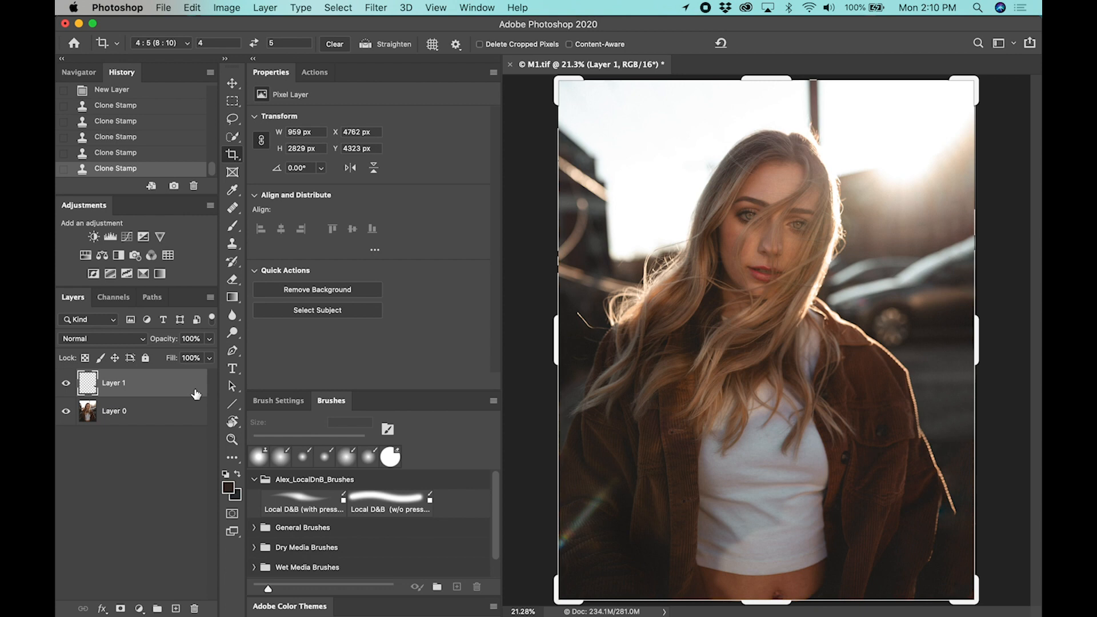
right_click(172, 387)
click(220, 424)
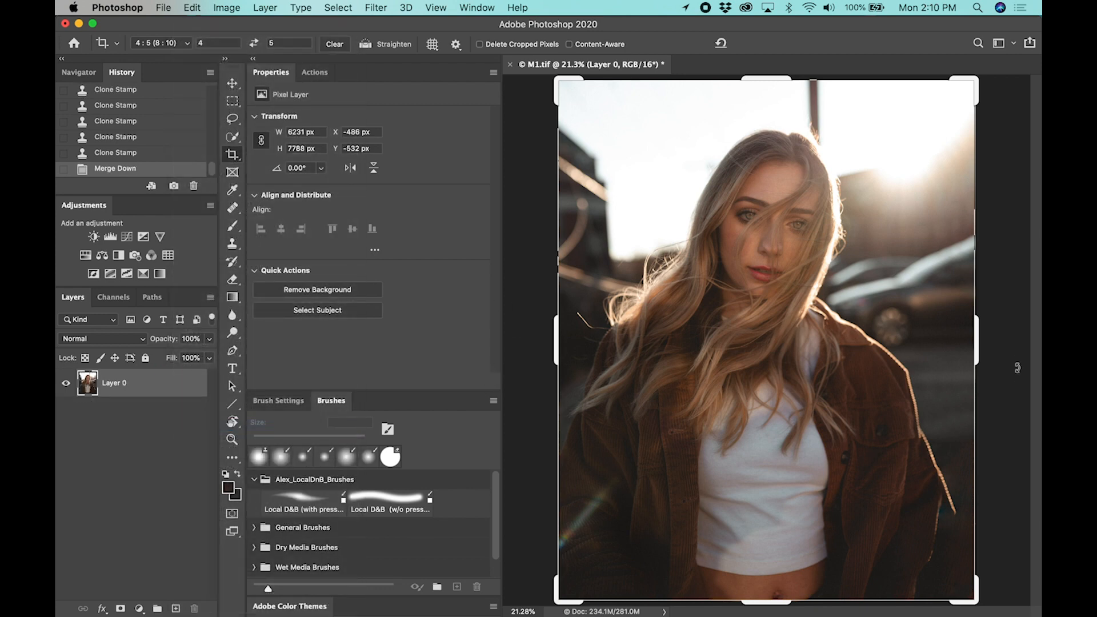
Crop the portrait slightly tighter at 4:5, moving the image upward in the frame to trim above the head and show more below
drag(977, 353, 974, 355)
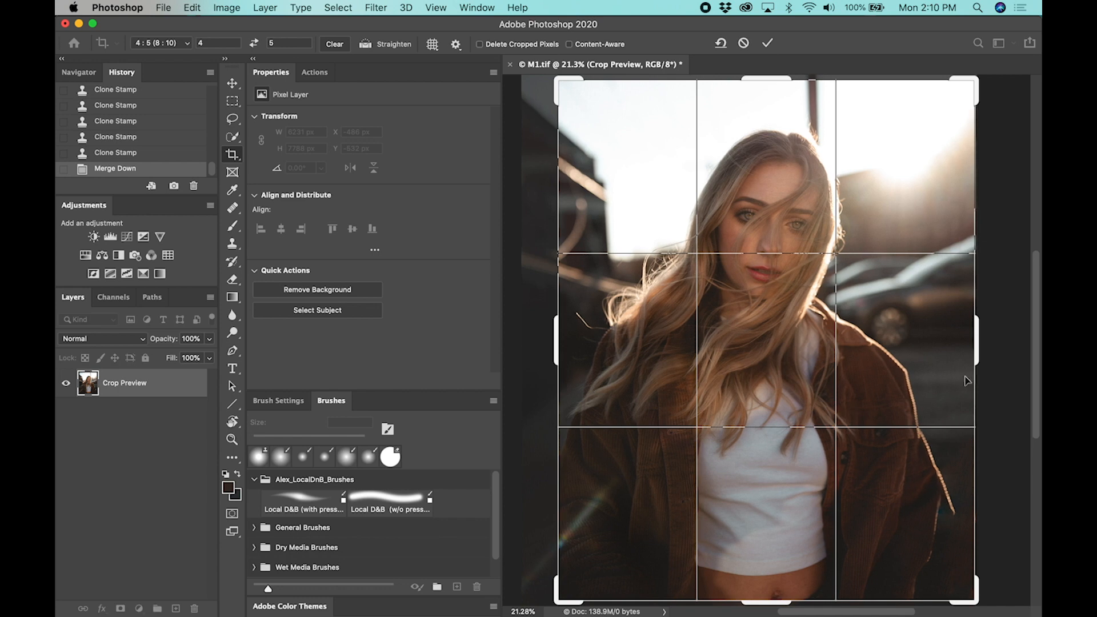
drag(979, 358, 976, 352)
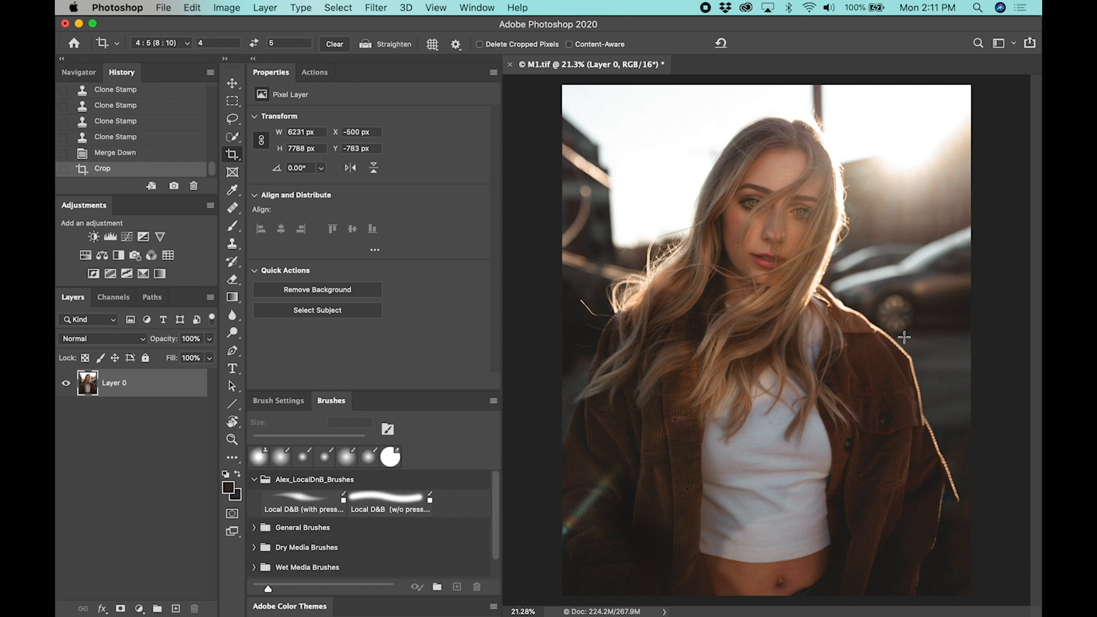
scroll(784, 364, down, 1)
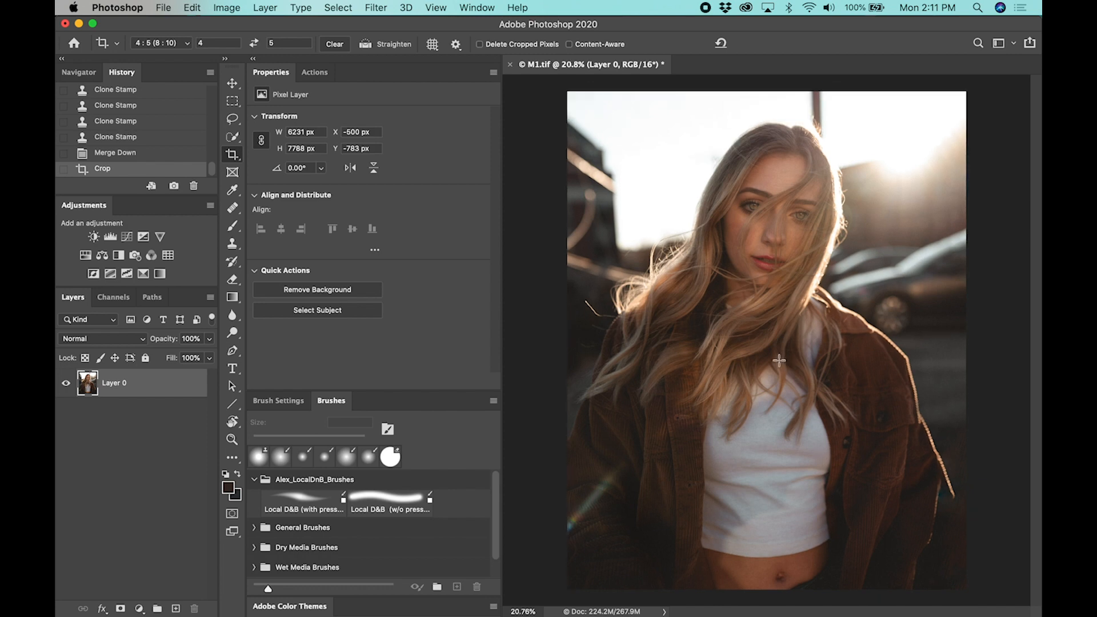
Run the IG Format action from the Jon Snip Actions set to convert the portrait to 8 bits per channel and resize it
click(324, 78)
click(356, 284)
click(415, 384)
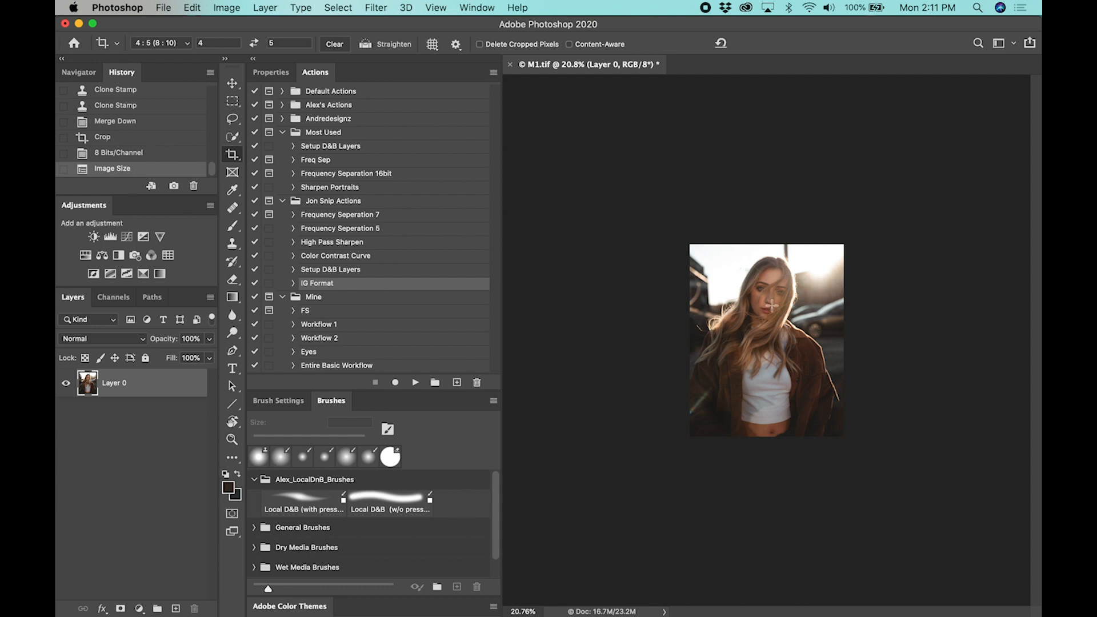
scroll(765, 303, up, 5)
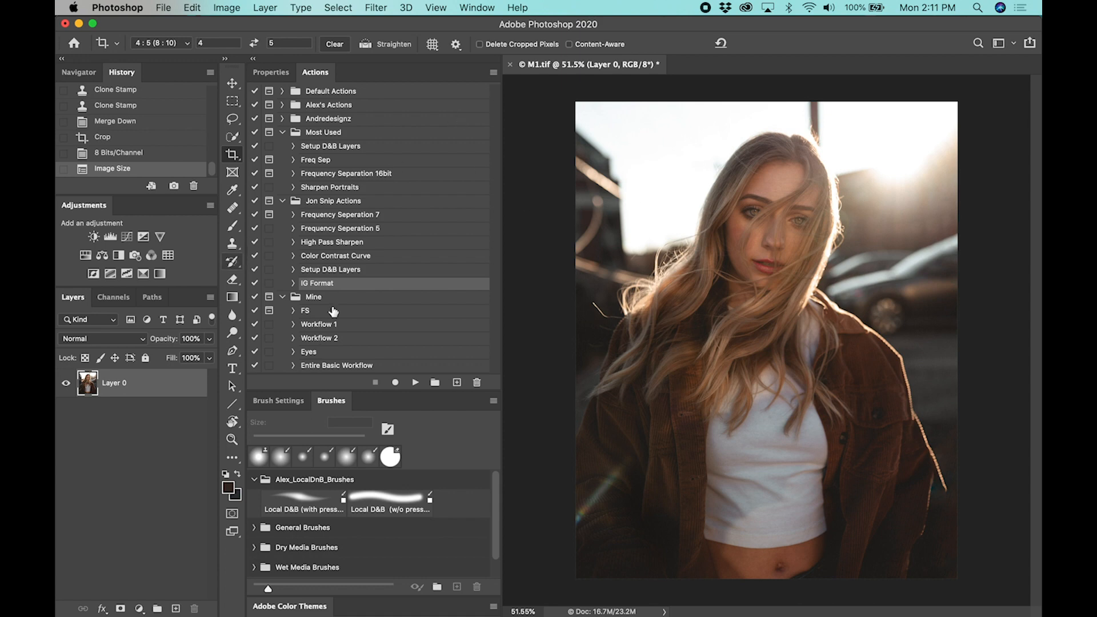
Examine the commands recorded in the IG Format action, including its Image Size settings
click(293, 282)
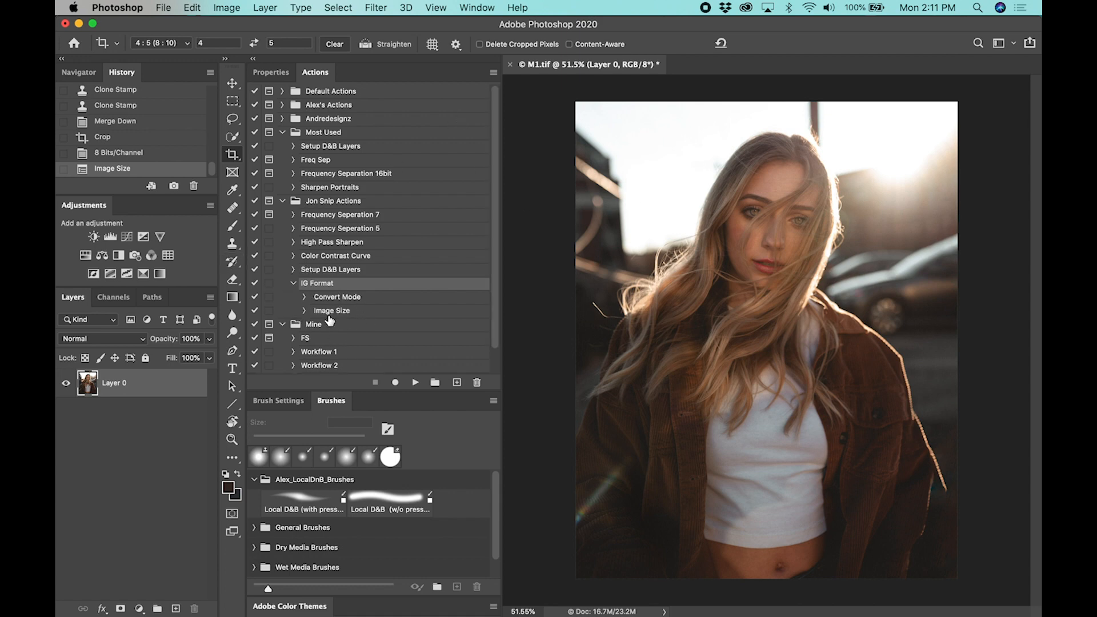
click(304, 310)
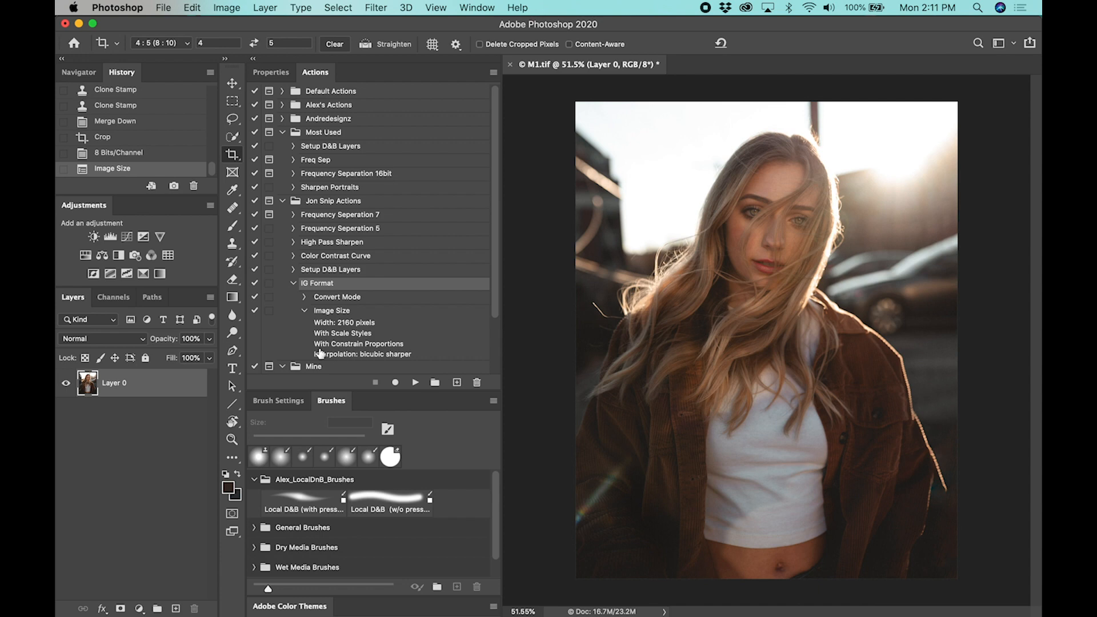
click(305, 312)
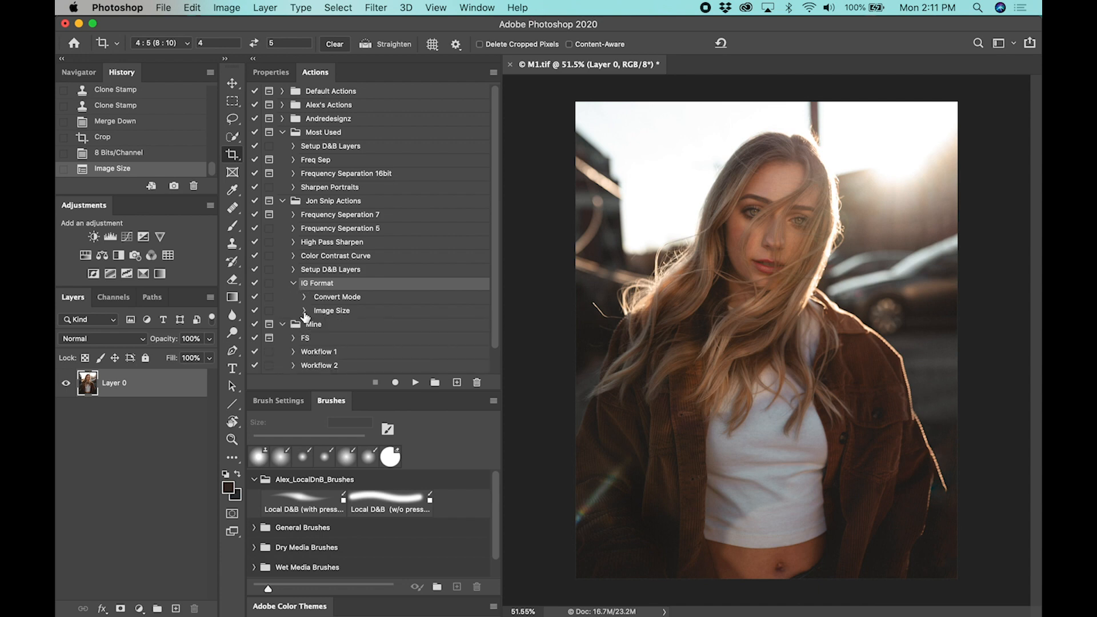
click(293, 285)
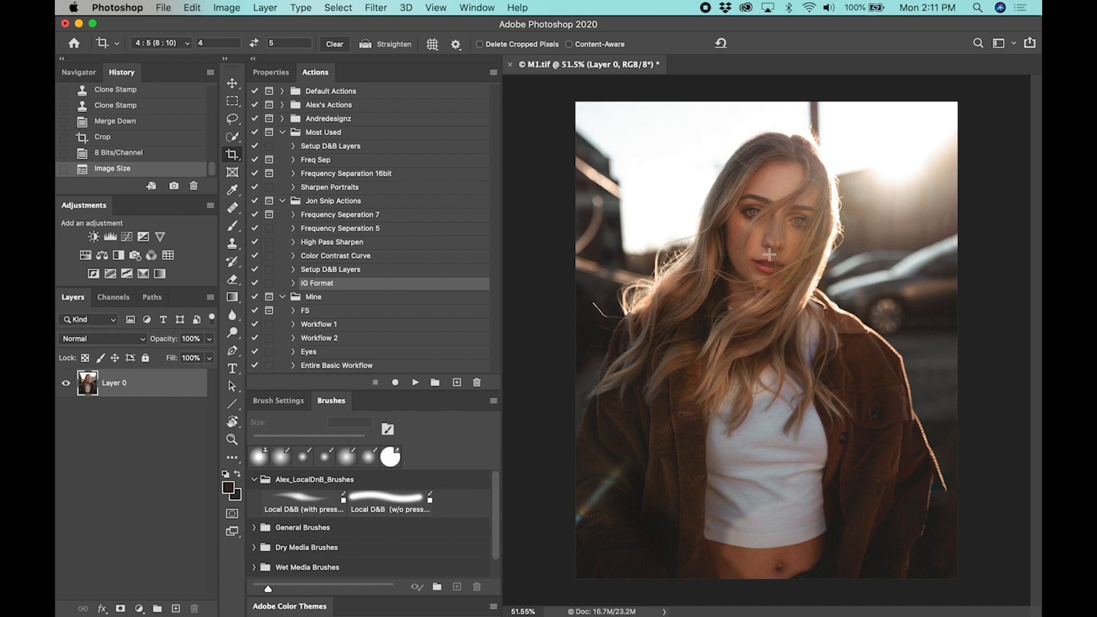
Open Save As for the resized portrait
key(super+shift+s)
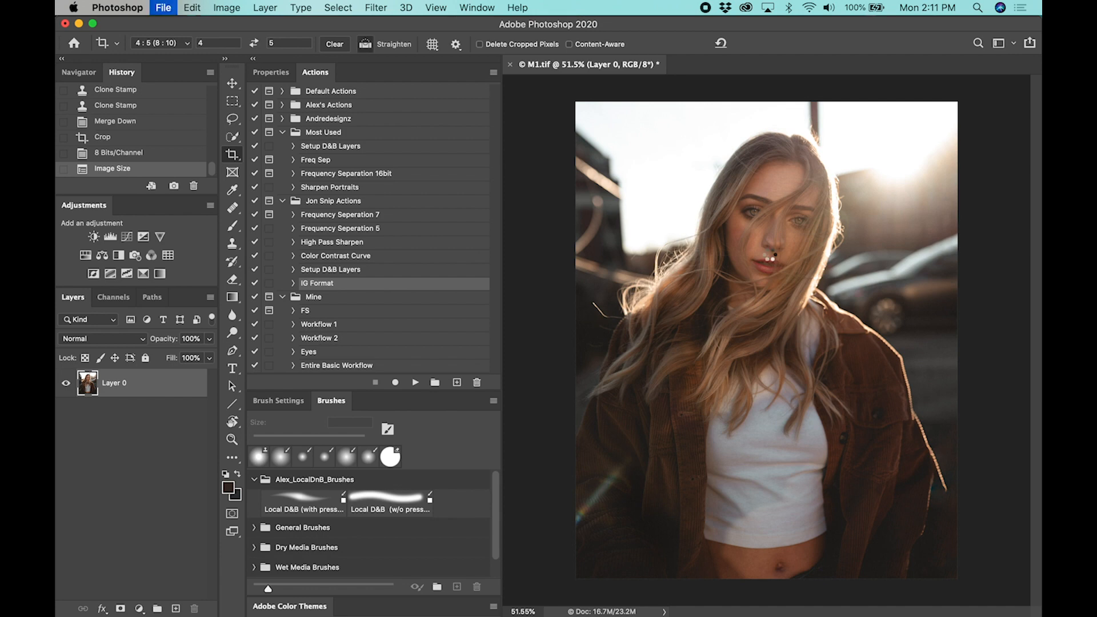